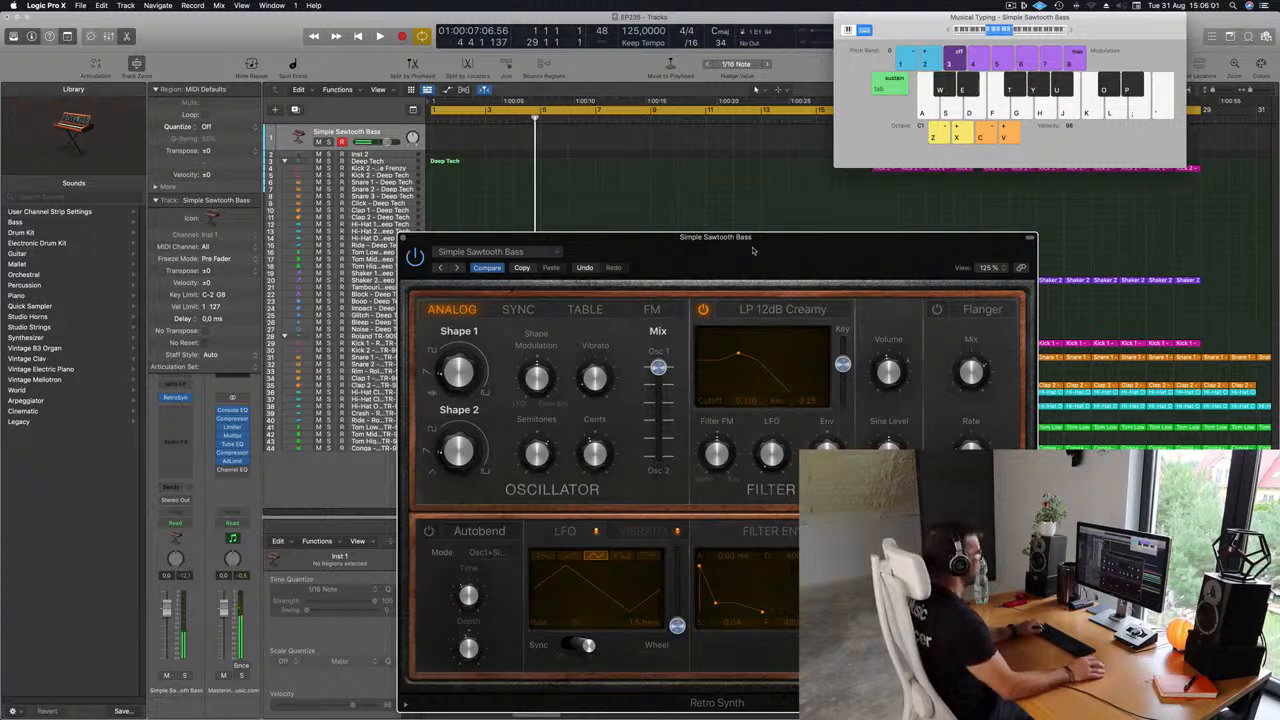
Record a short bass pattern on the Simple Sawtooth Bass track using Musical Typing.
left_click_drag(753, 251, 700, 219)
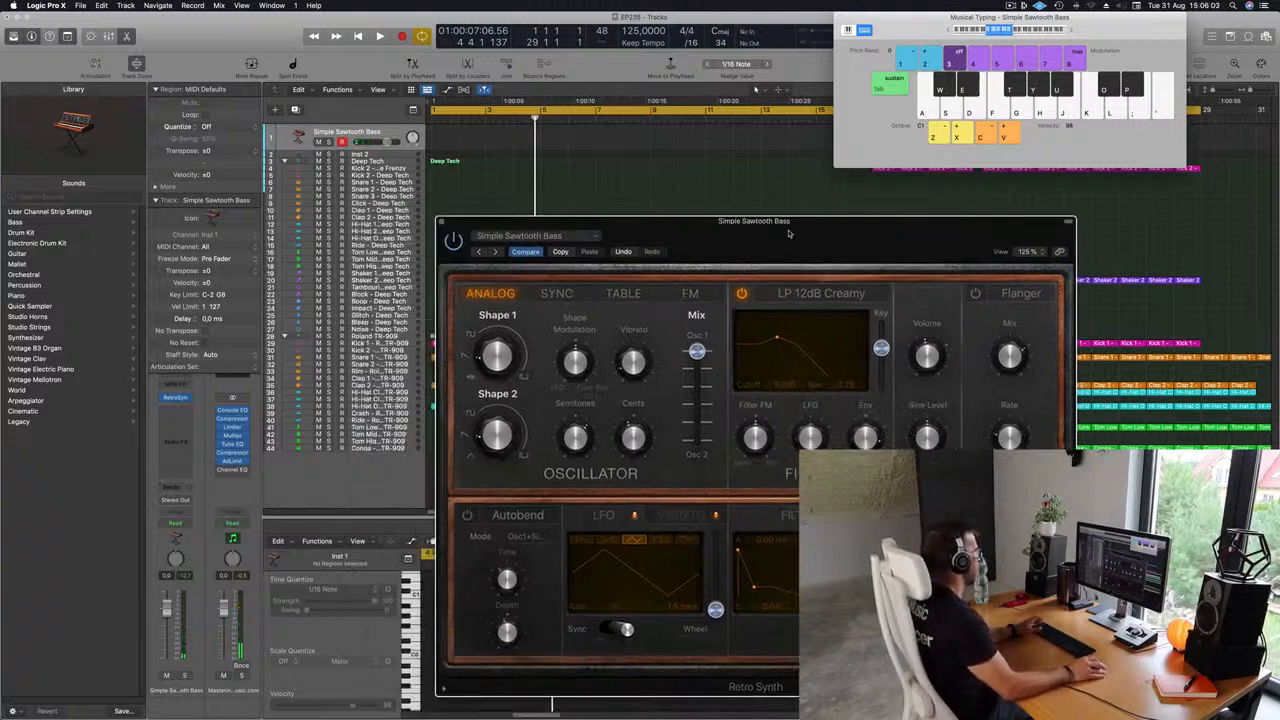
key("space")
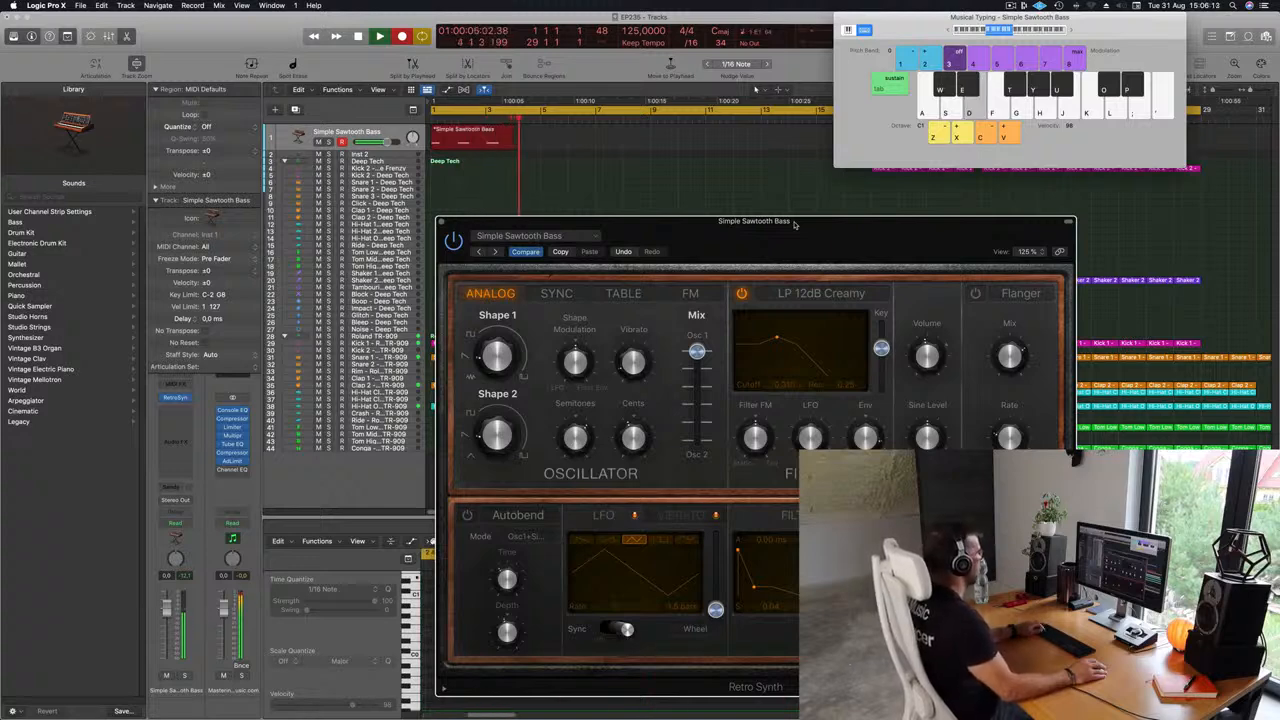
key("space")
Open the recorded bass region in the Piano Roll editor.
left_click_drag(700, 228, 1252, 304)
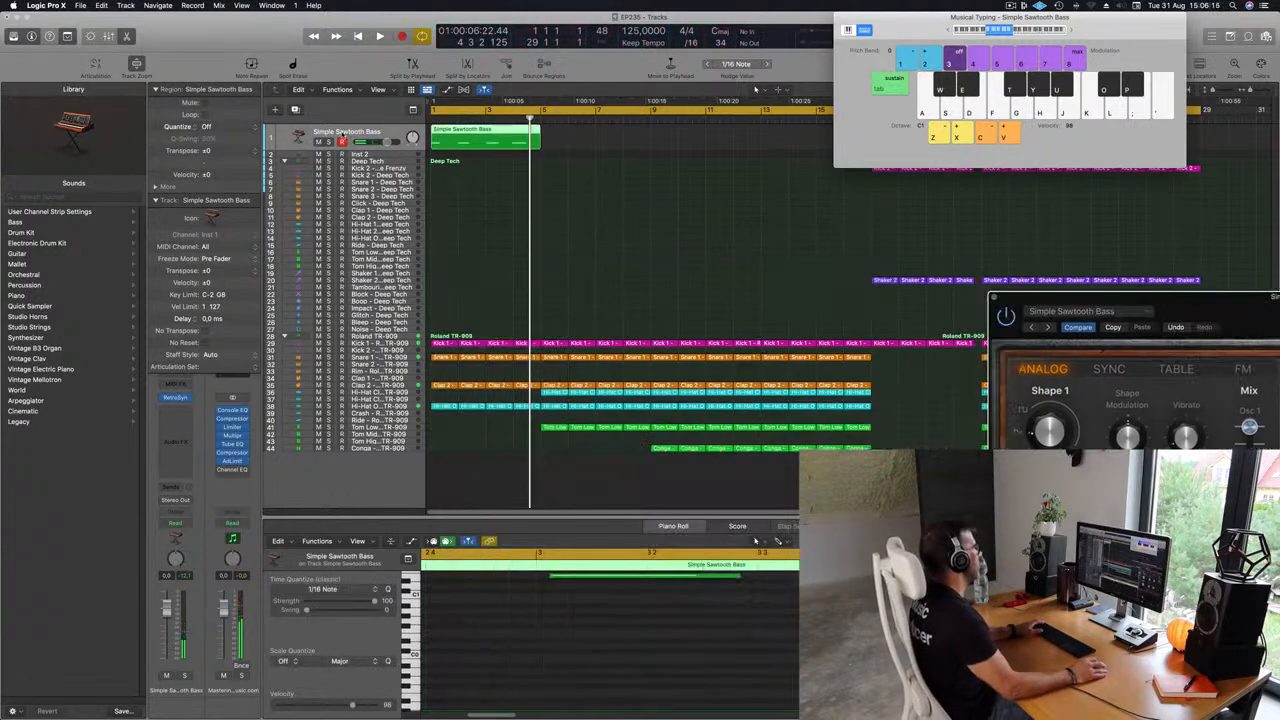
left_click(501, 133)
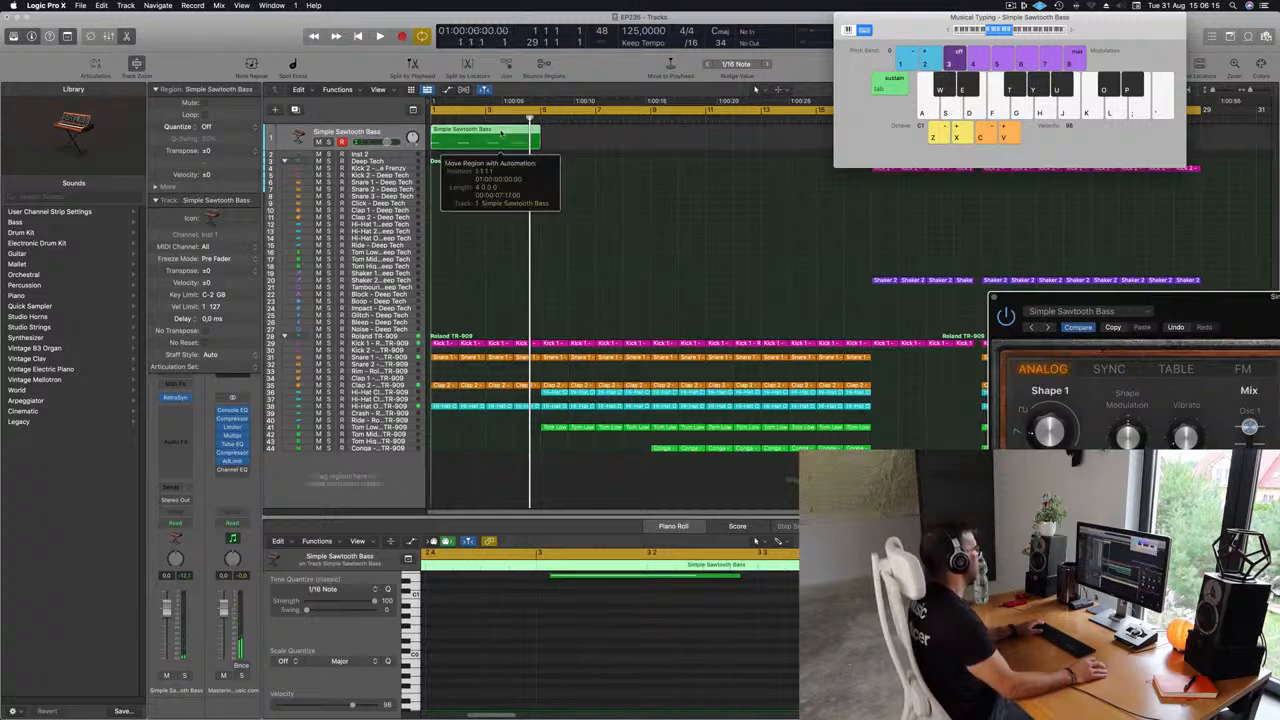
double_click(501, 133)
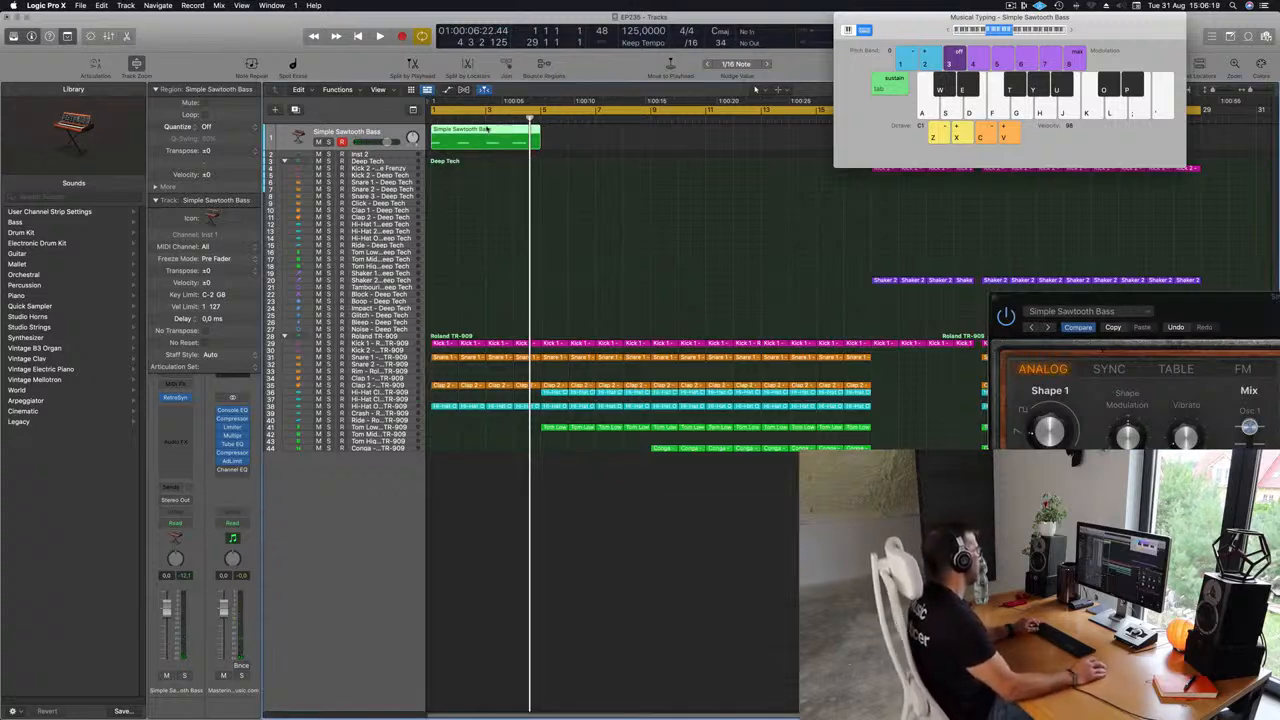
double_click(488, 130)
scroll(466, 618, "down", 5)
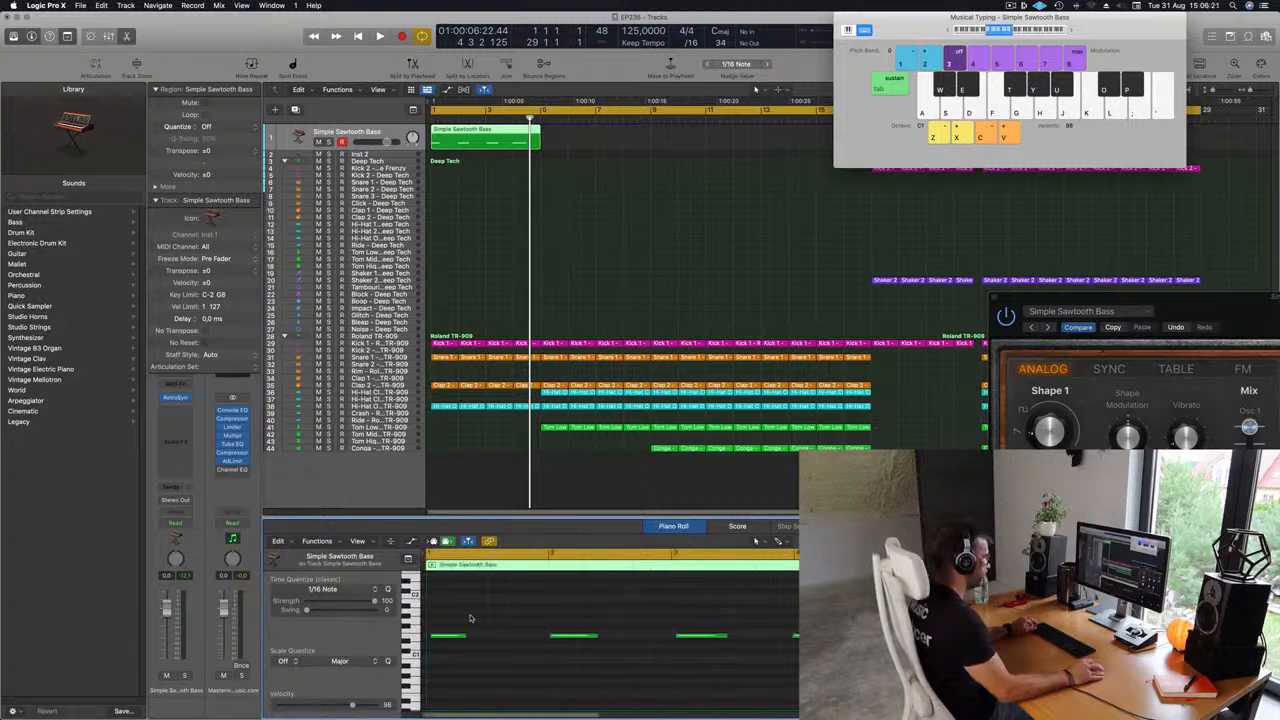
Lengthen each of the bass notes slightly in the Piano Roll.
left_click_drag(466, 607, 805, 654)
left_click_drag(496, 618, 424, 673)
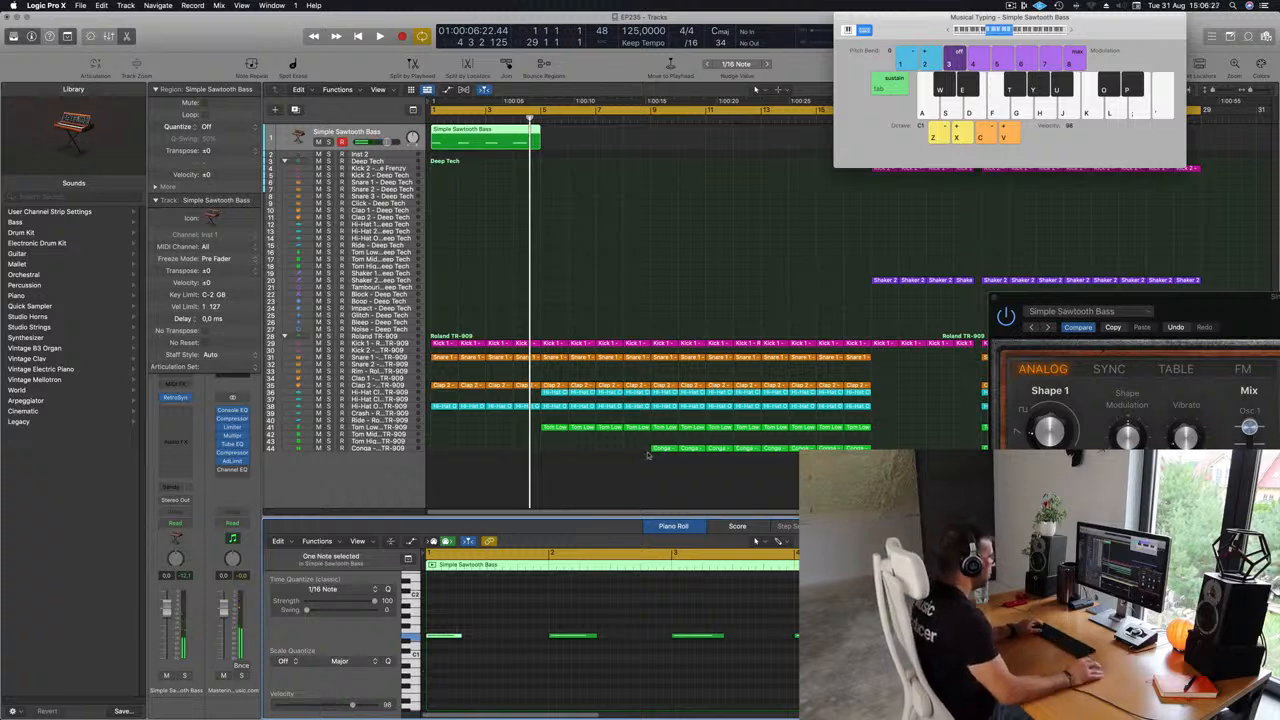
left_click_drag(459, 636, 484, 641)
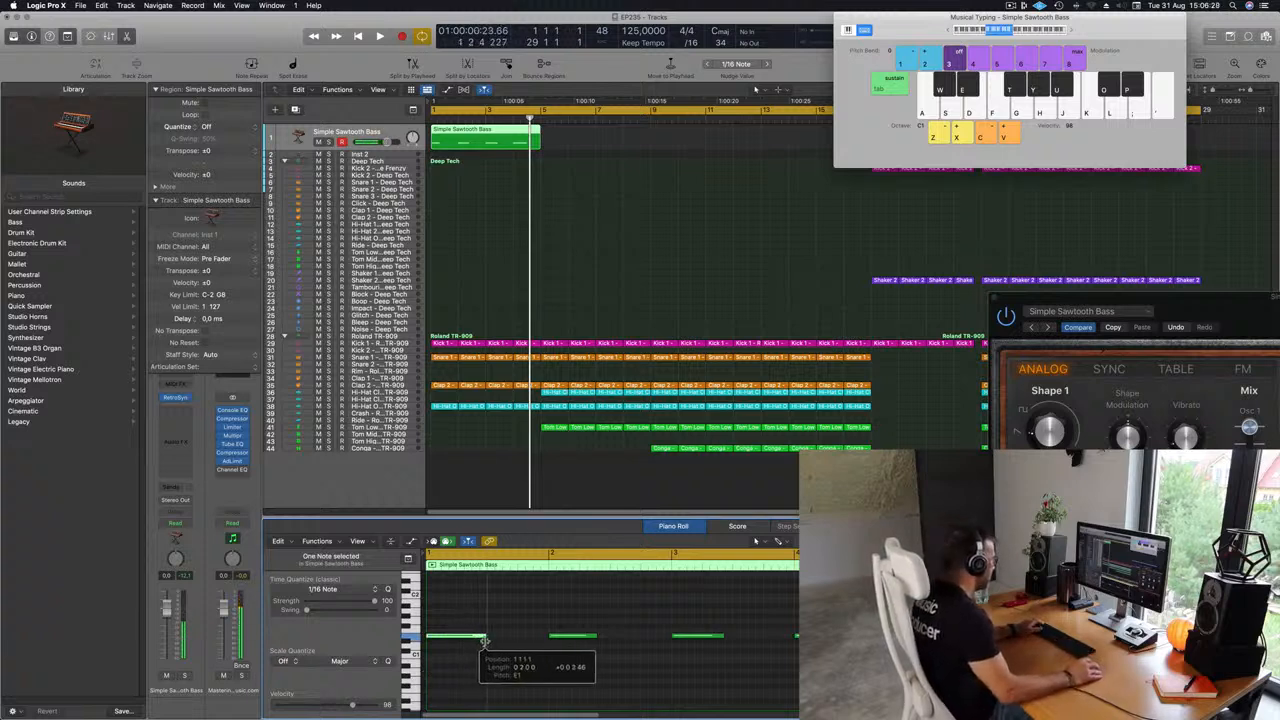
left_click_drag(595, 636, 608, 637)
left_click_drag(722, 636, 736, 637)
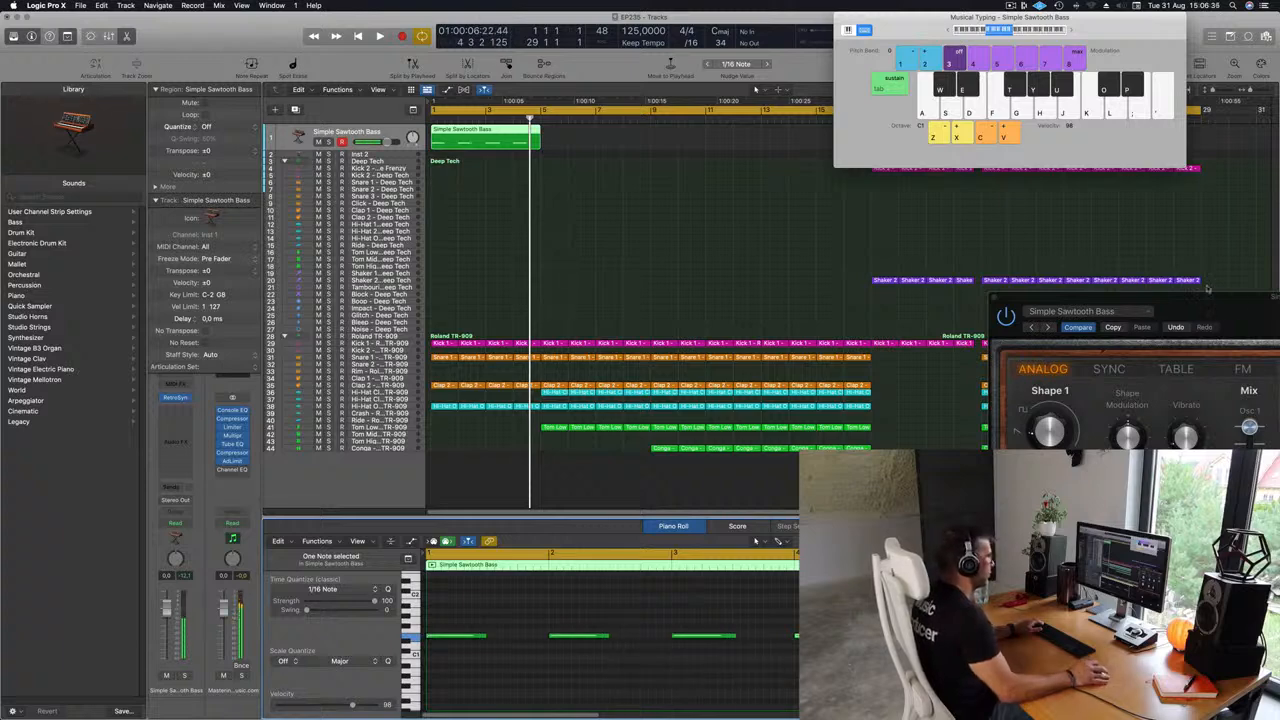
Repeat the bass region three times so it fills four consecutive regions.
left_click_drag(1228, 306, 793, 240)
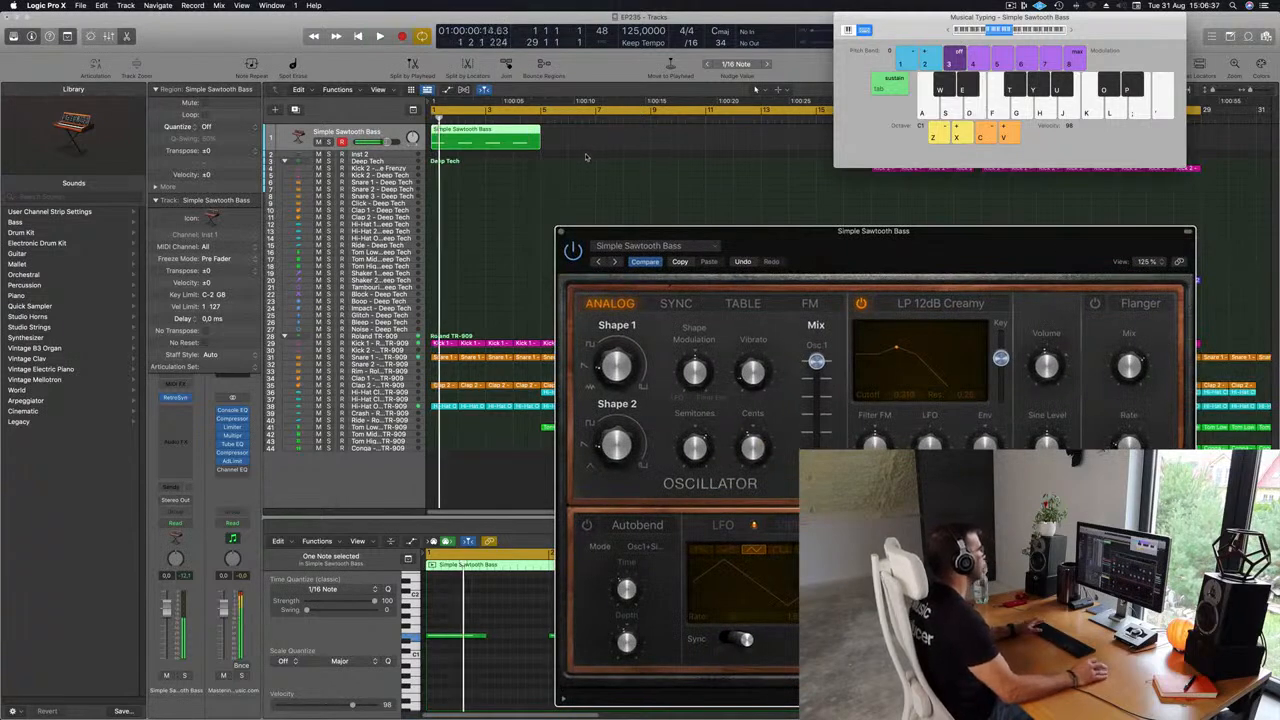
scroll(588, 157, "left", 1)
left_click_drag(926, 11, 1179, 39)
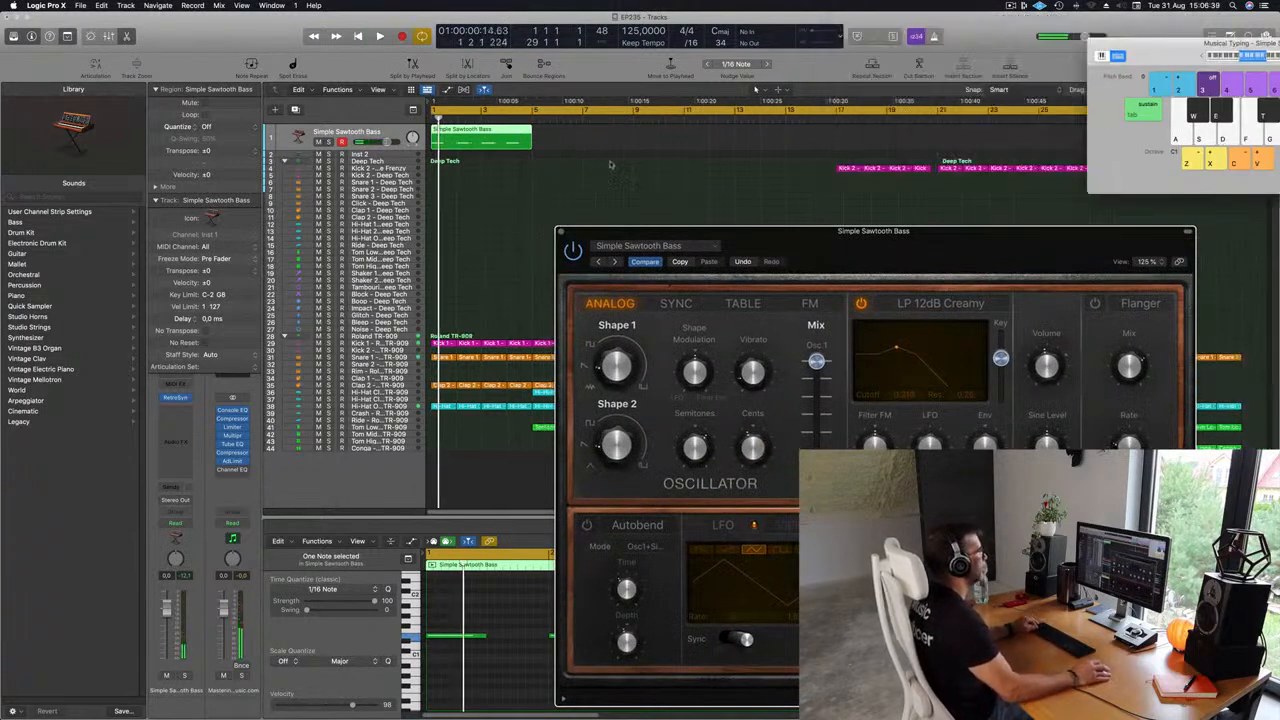
left_click(499, 137)
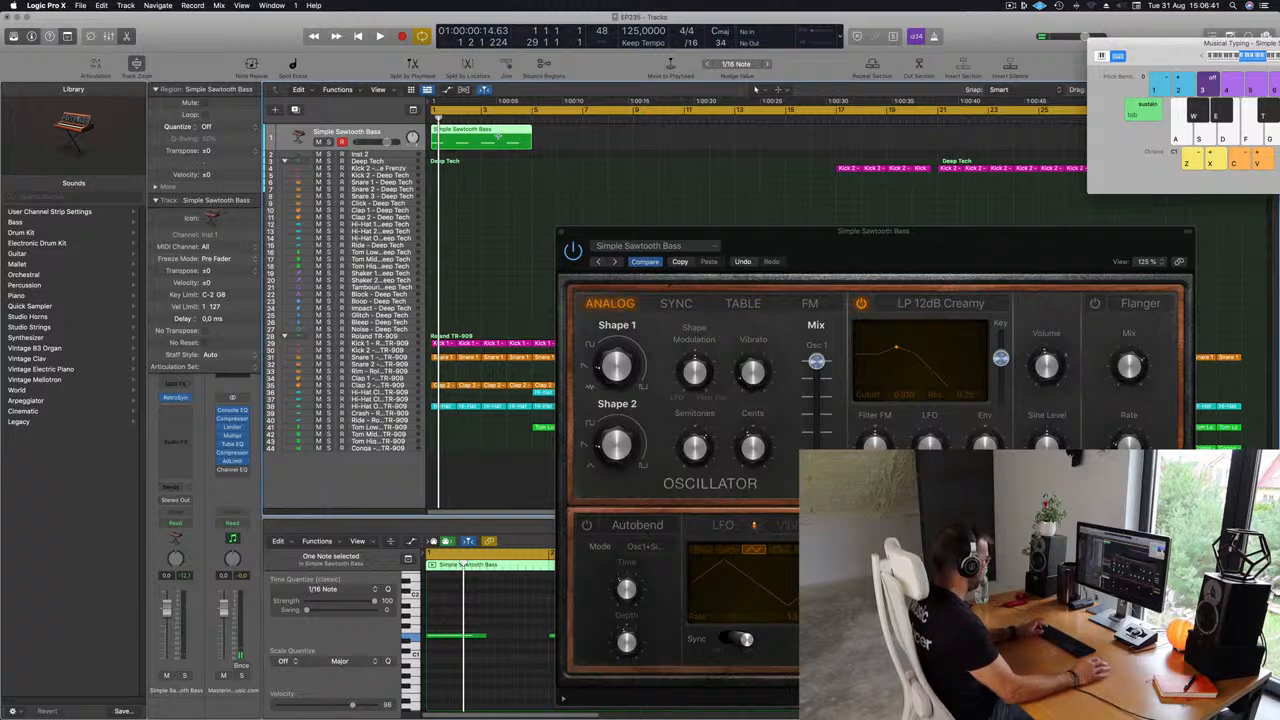
key("super+r")
key("super+r")
key("super+r")
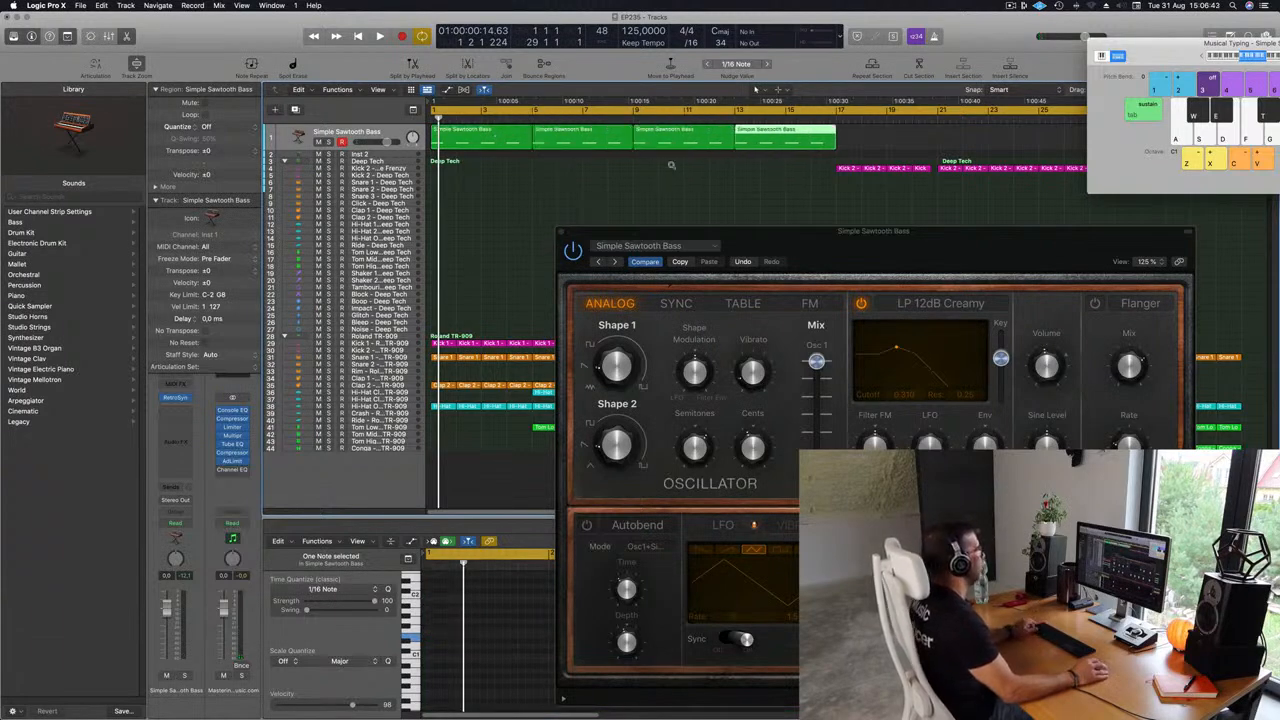
Extend the cycle range to cover bar 1 to bar 17.
left_click_drag(1149, 46, 936, 198)
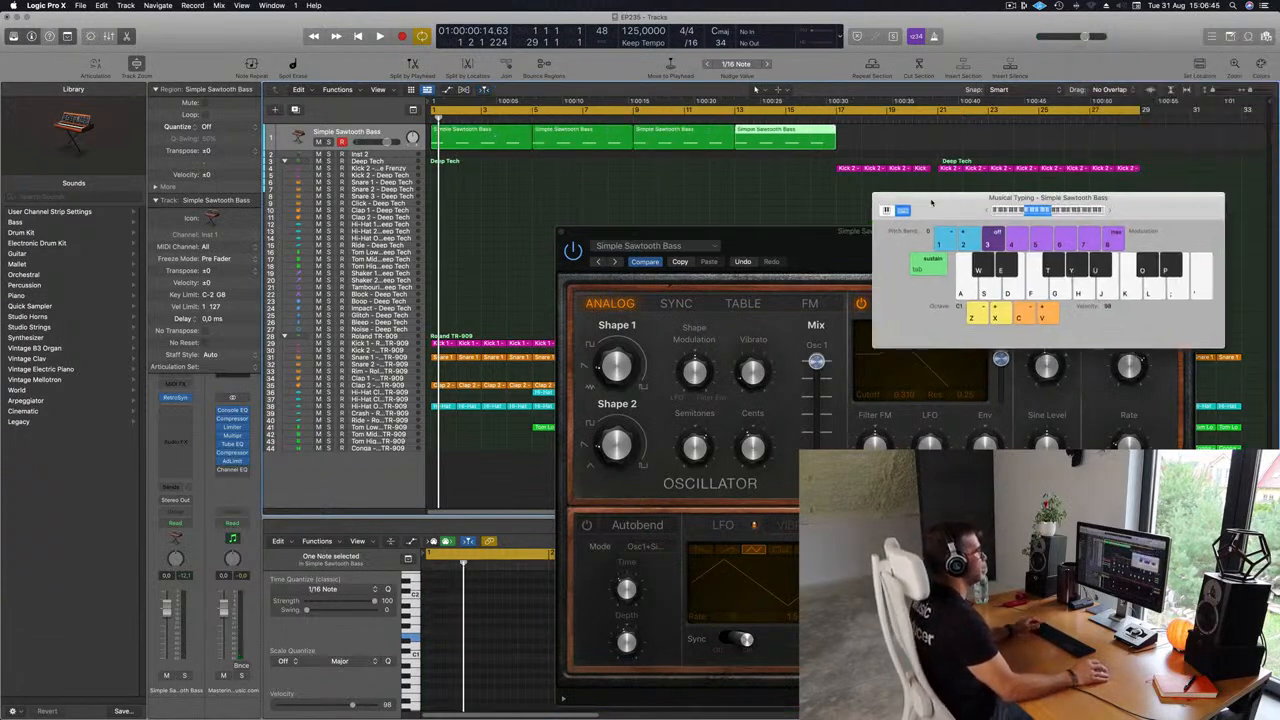
left_click_drag(1144, 112, 837, 150)
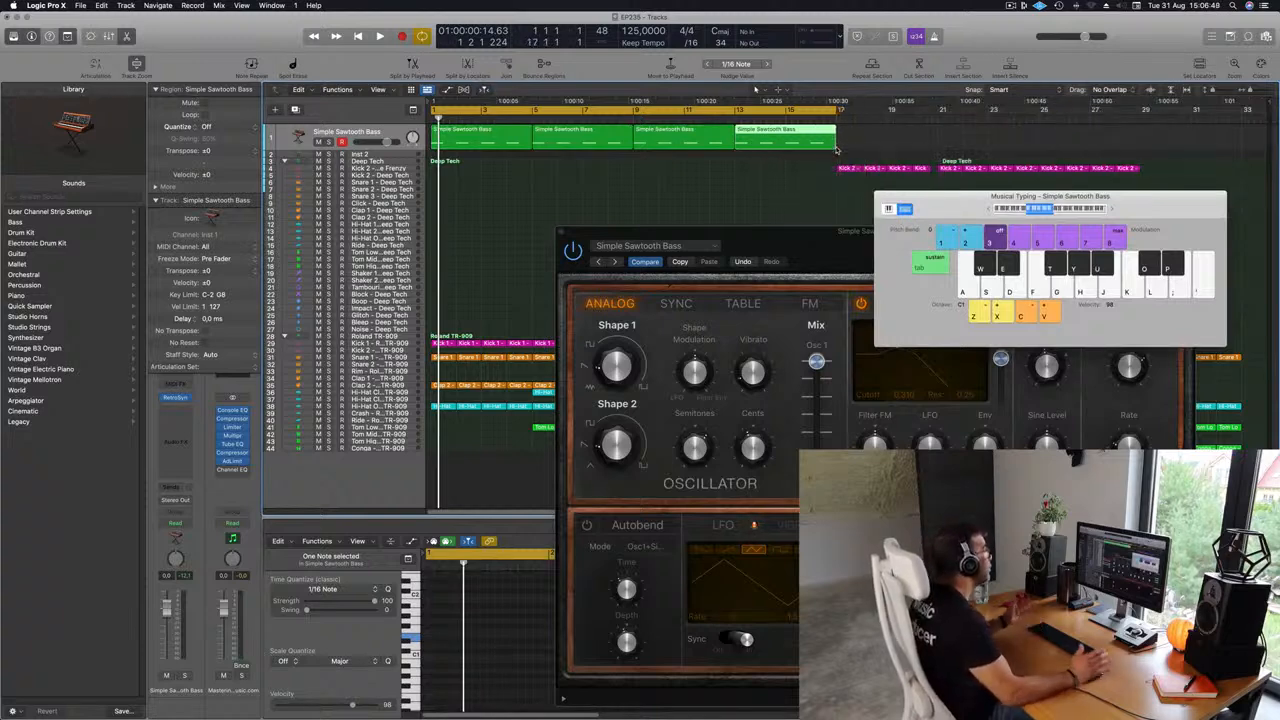
left_click_drag(815, 231, 853, 181)
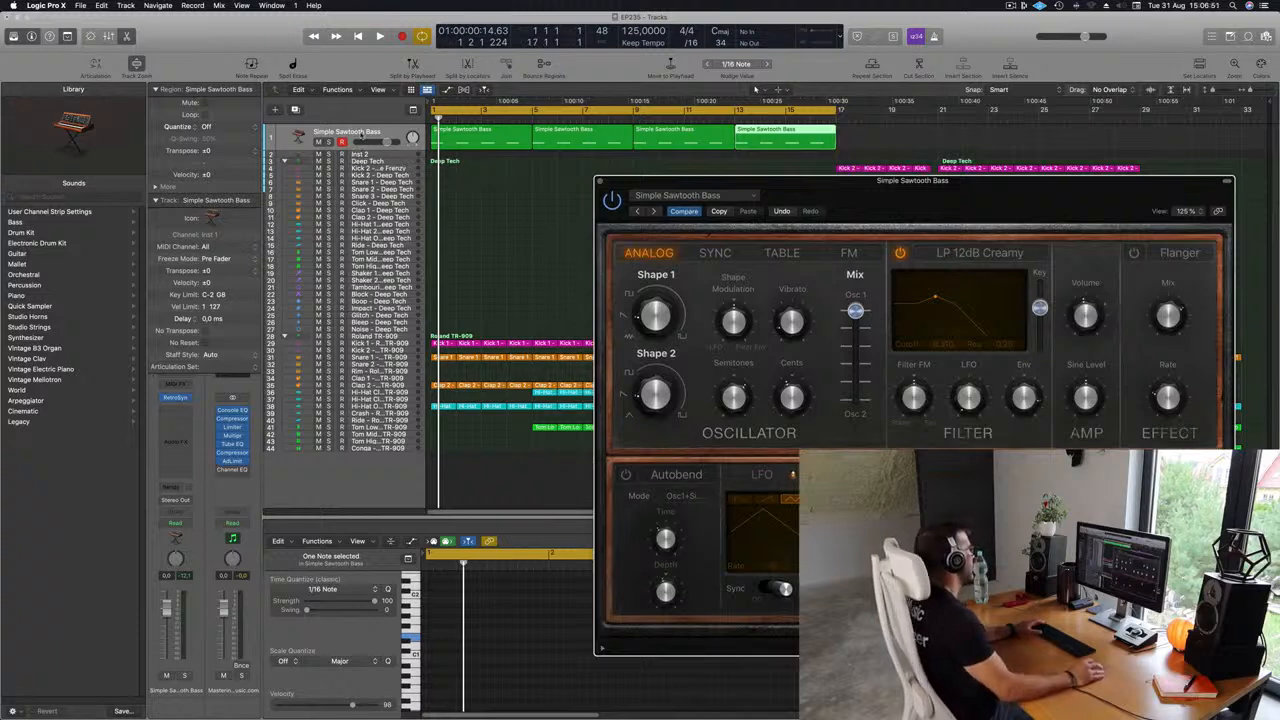
Enlarge the bass track's height in the Tracks area and start playback.
left_click(372, 132)
left_click_drag(365, 150, 365, 319)
left_click_drag(945, 192, 900, 157)
key("space")
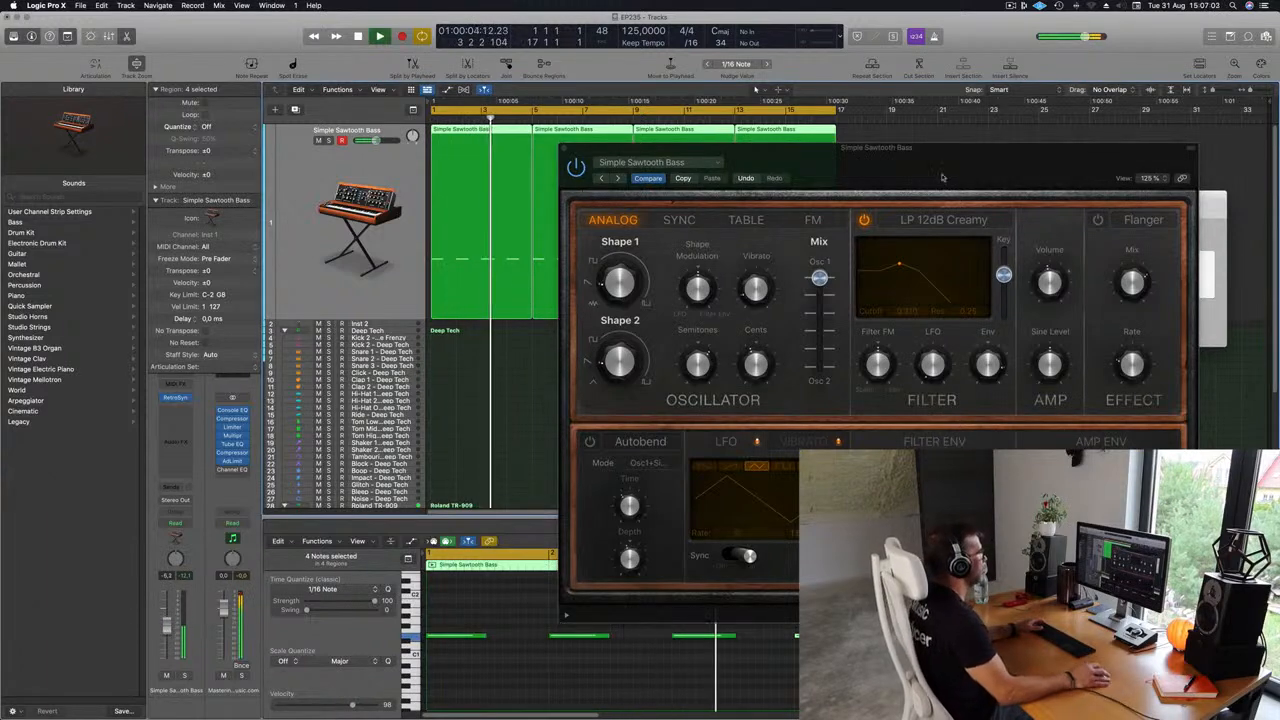
Shorten the Retro Synth Amp Envelope attack to about 59 ms.
left_click_drag(942, 178, 786, 118)
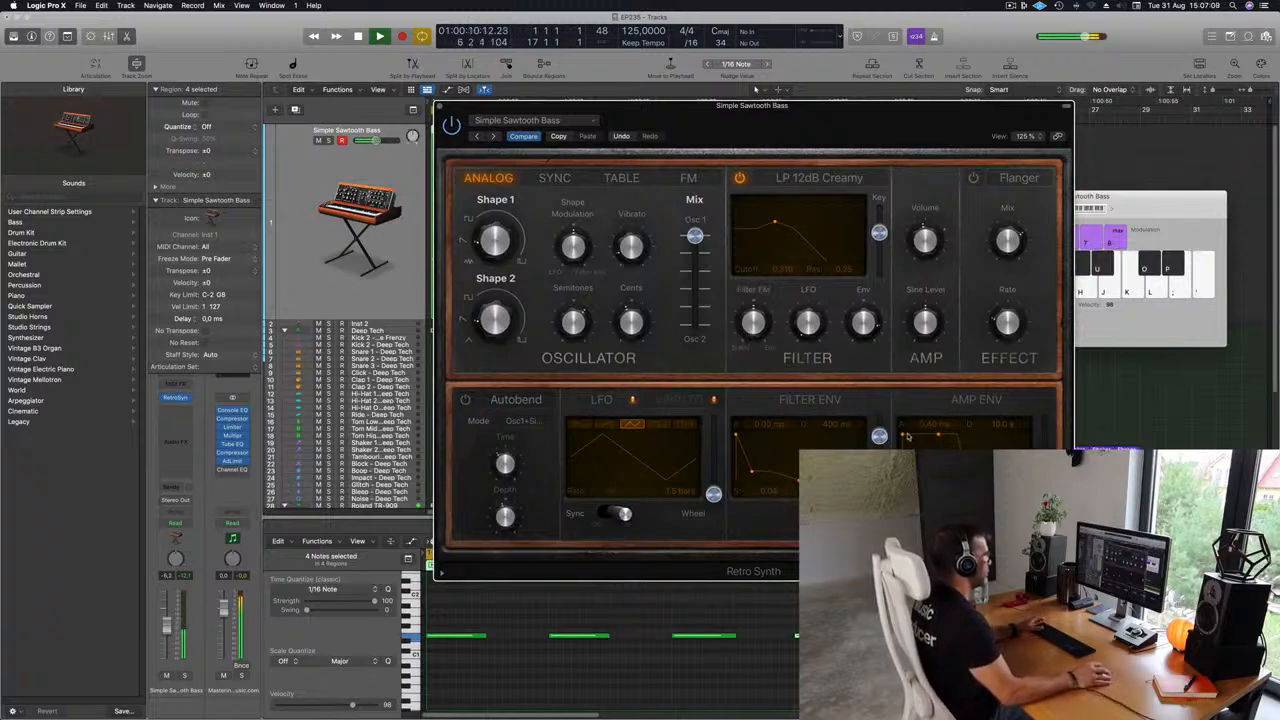
left_click_drag(842, 166, 958, 178)
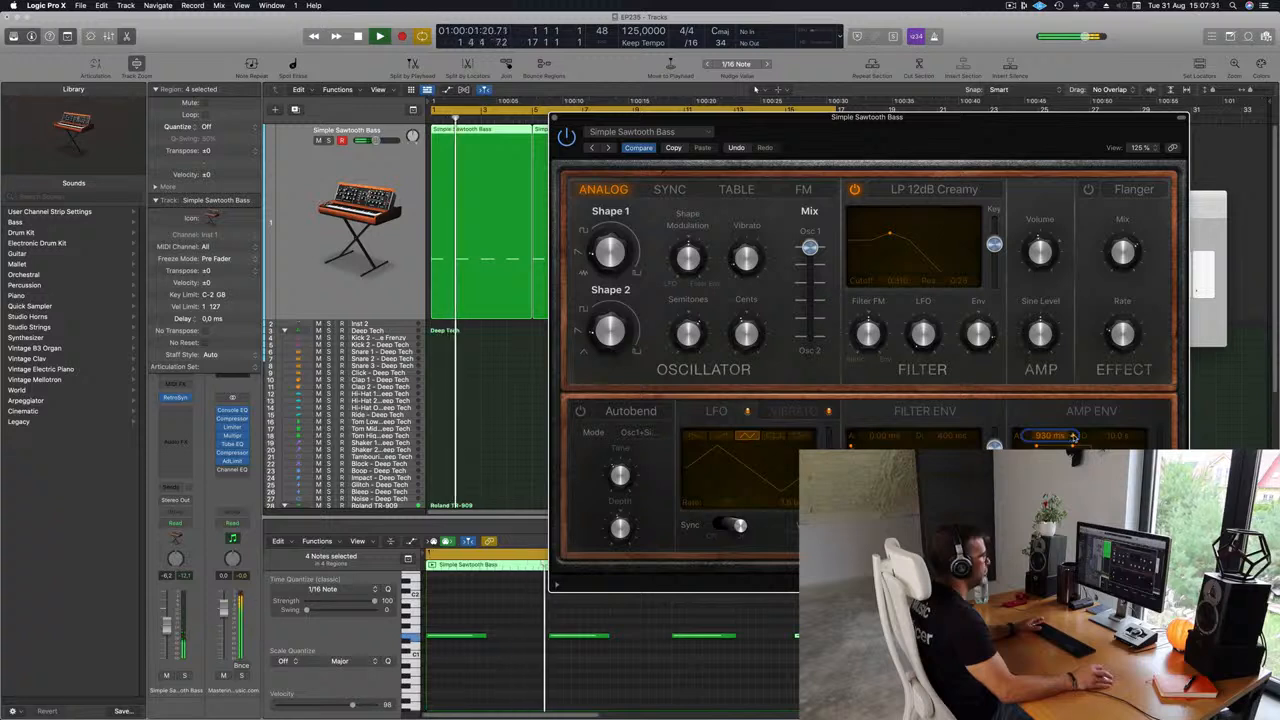
left_click_drag(1074, 437, 1050, 490)
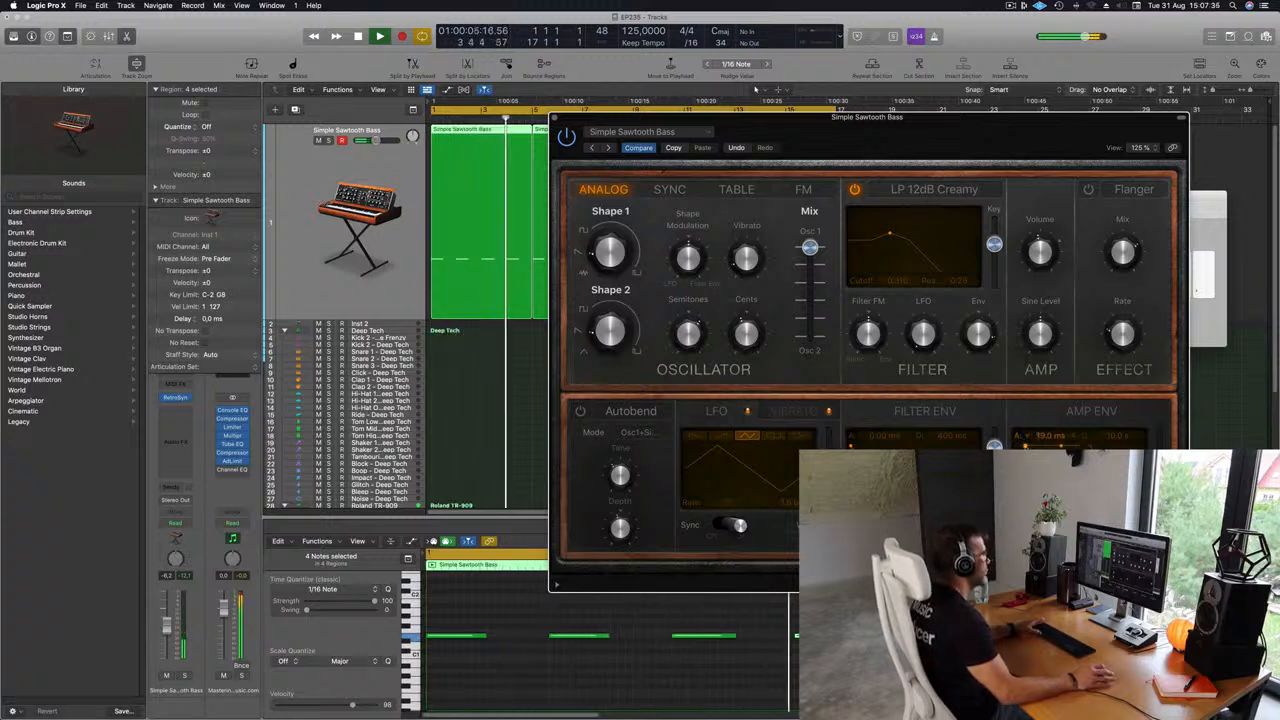
Start and stop playback repeatedly to audition the bass sound.
key("space")
key("space")
key("space")
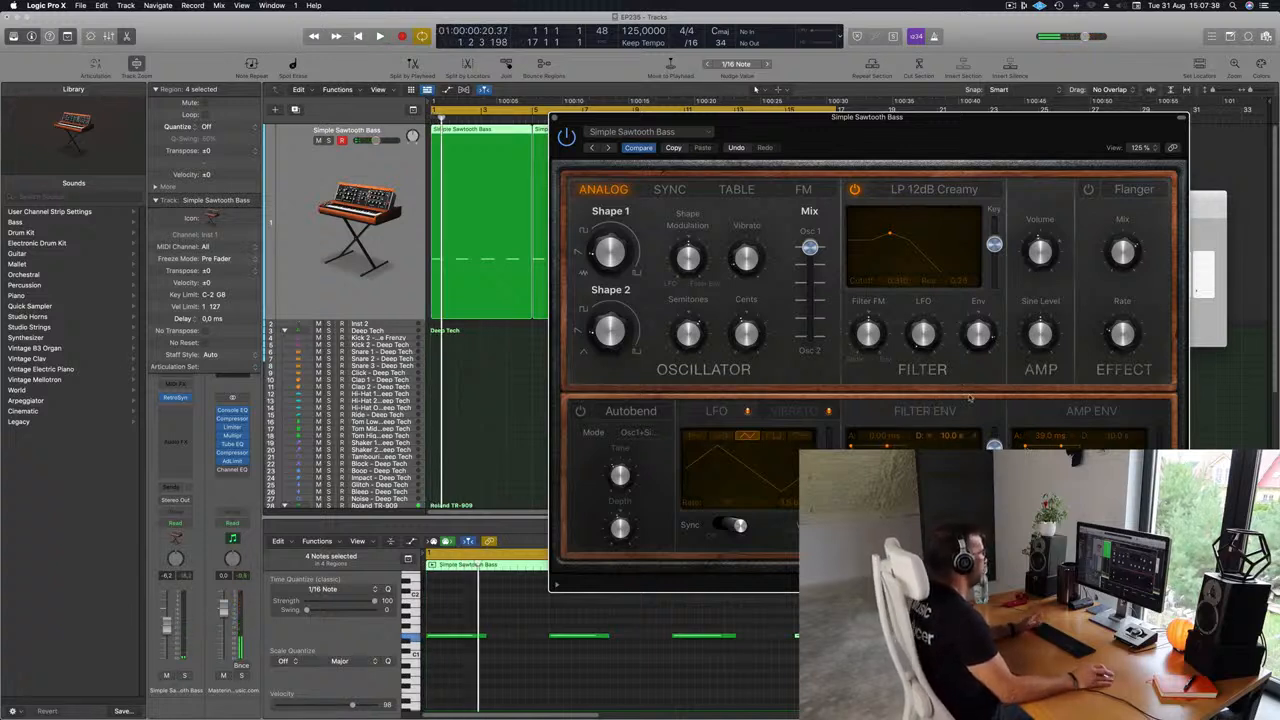
key("space")
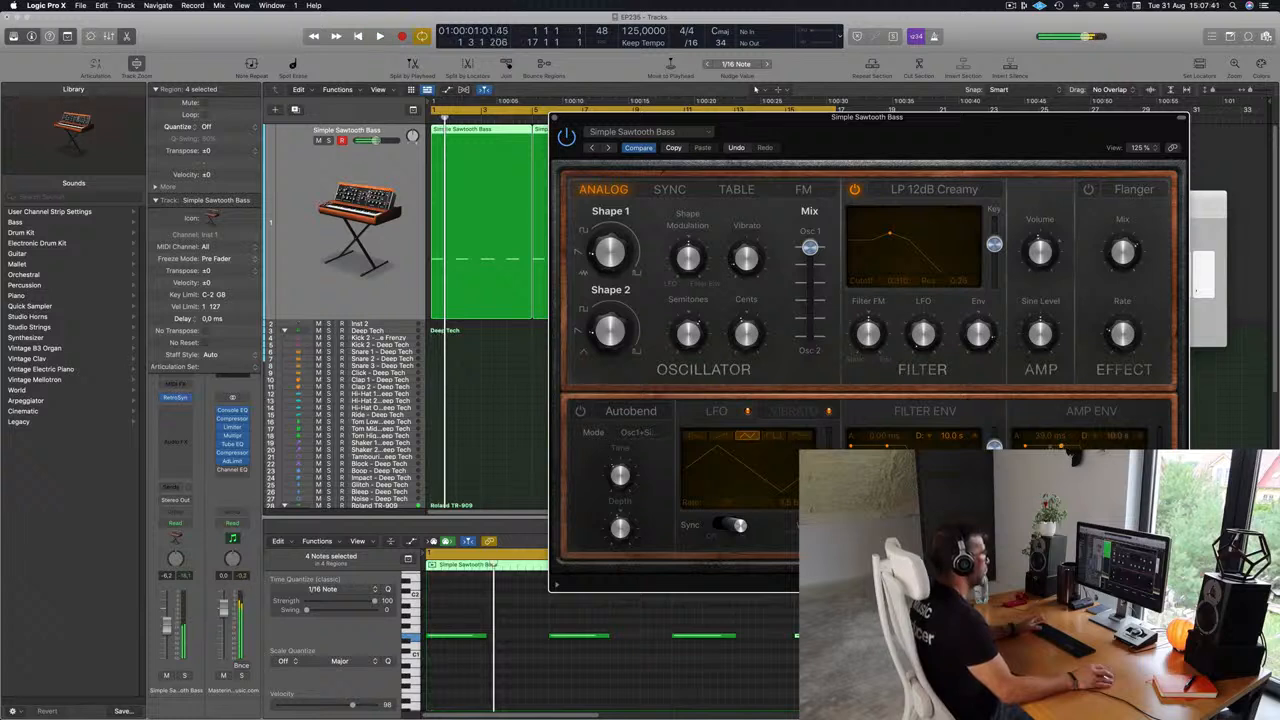
key("space")
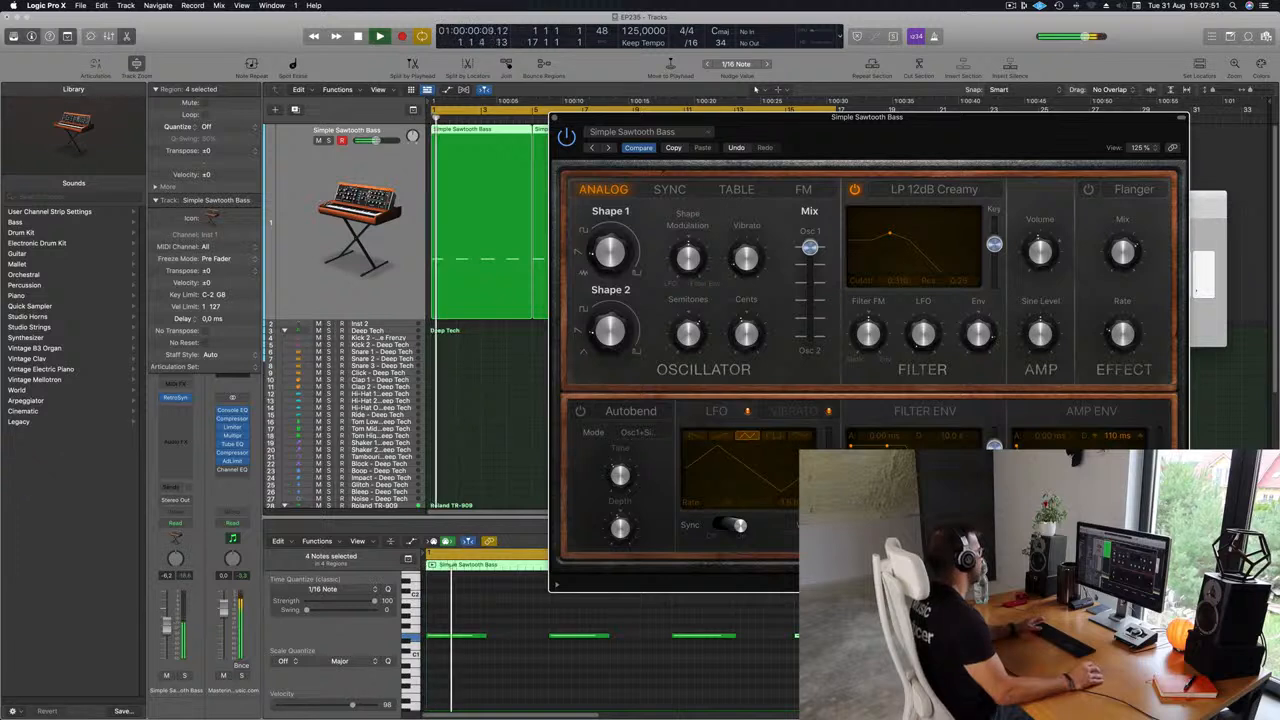
Adjust the Amp Envelope attack to about 17 ms.
left_click(363, 562)
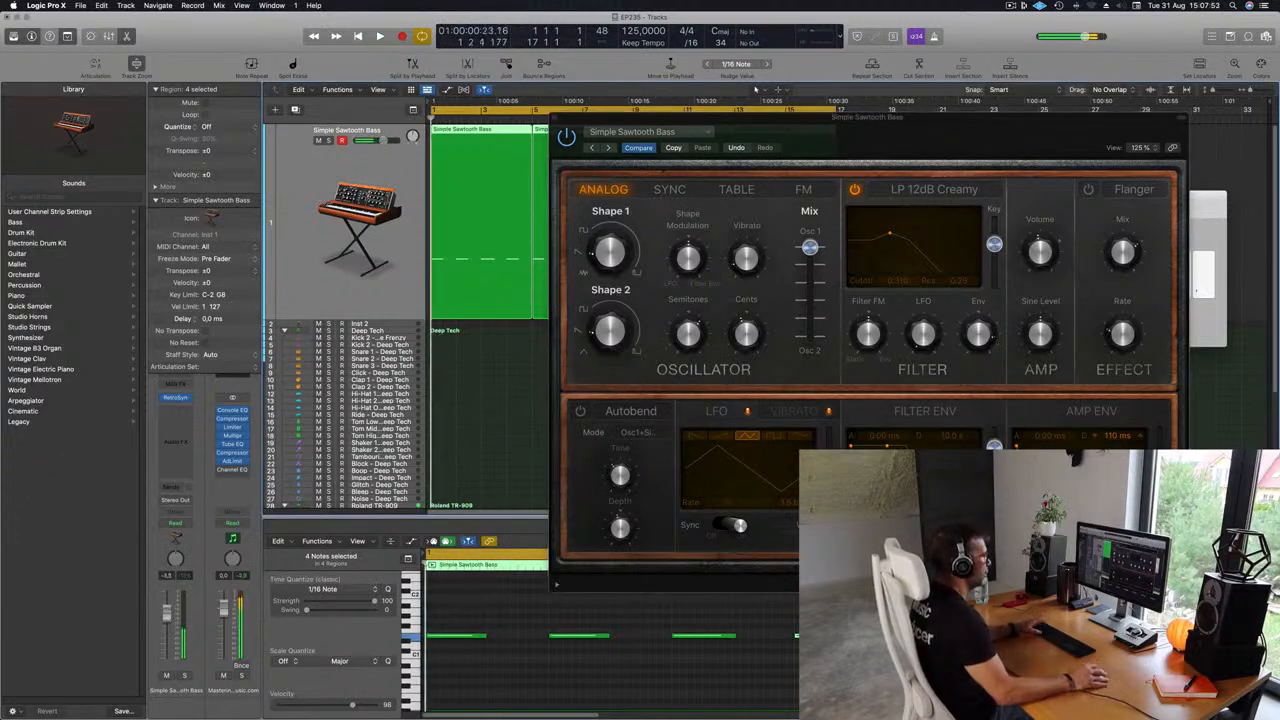
left_click(1075, 480)
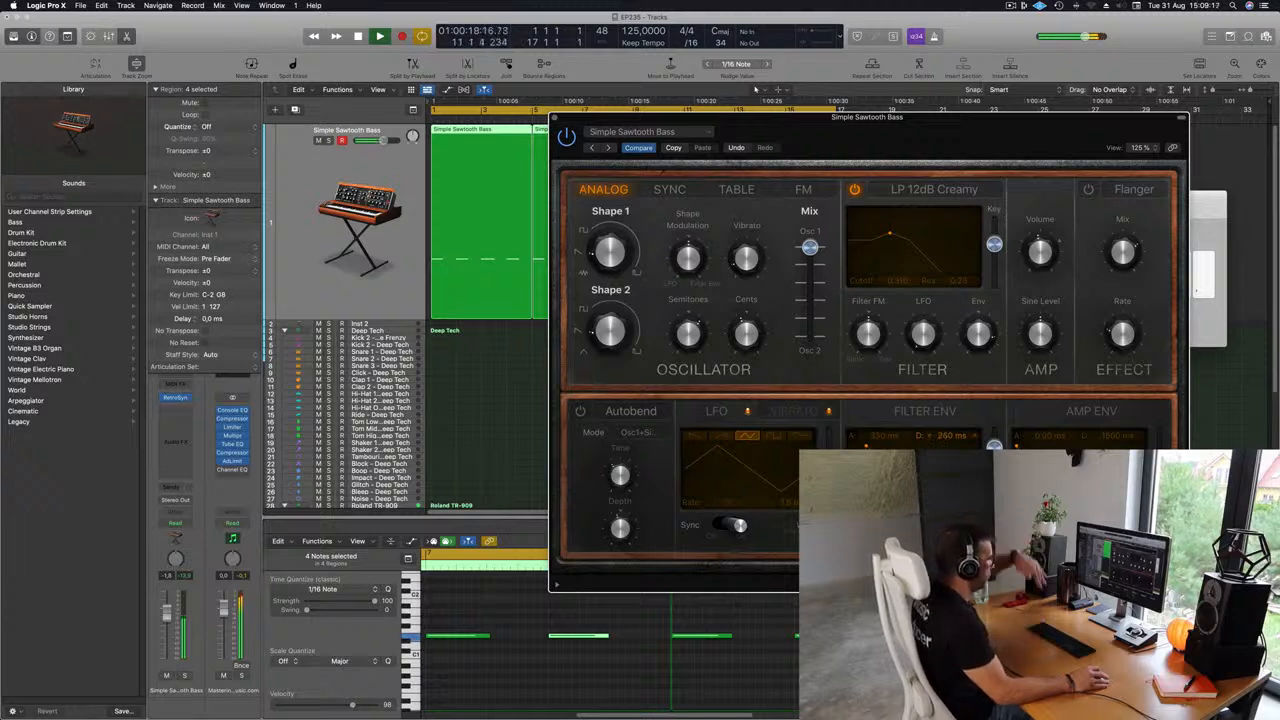
left_click_drag(900, 143, 858, 124)
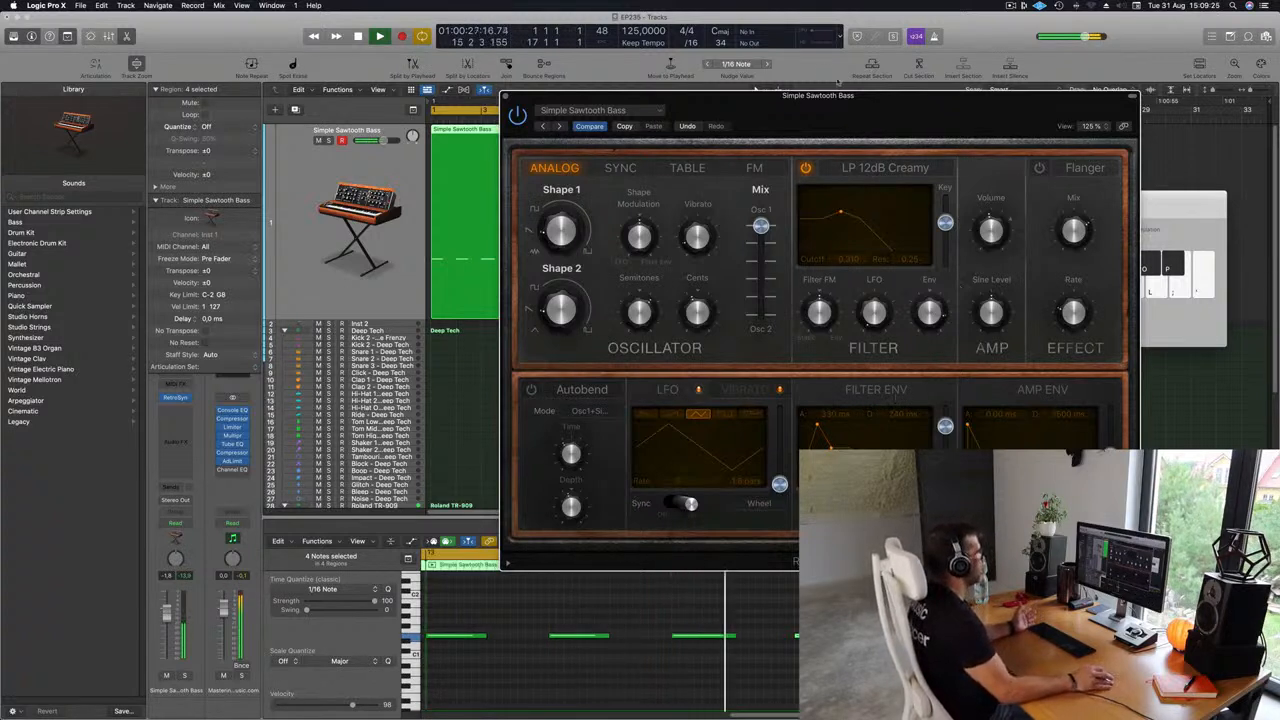
mouse_move(861, 95)
left_mouse_down()
mouse_move(932, 80)
mouse_move(768, 104)
mouse_move(864, 112)
left_mouse_up()
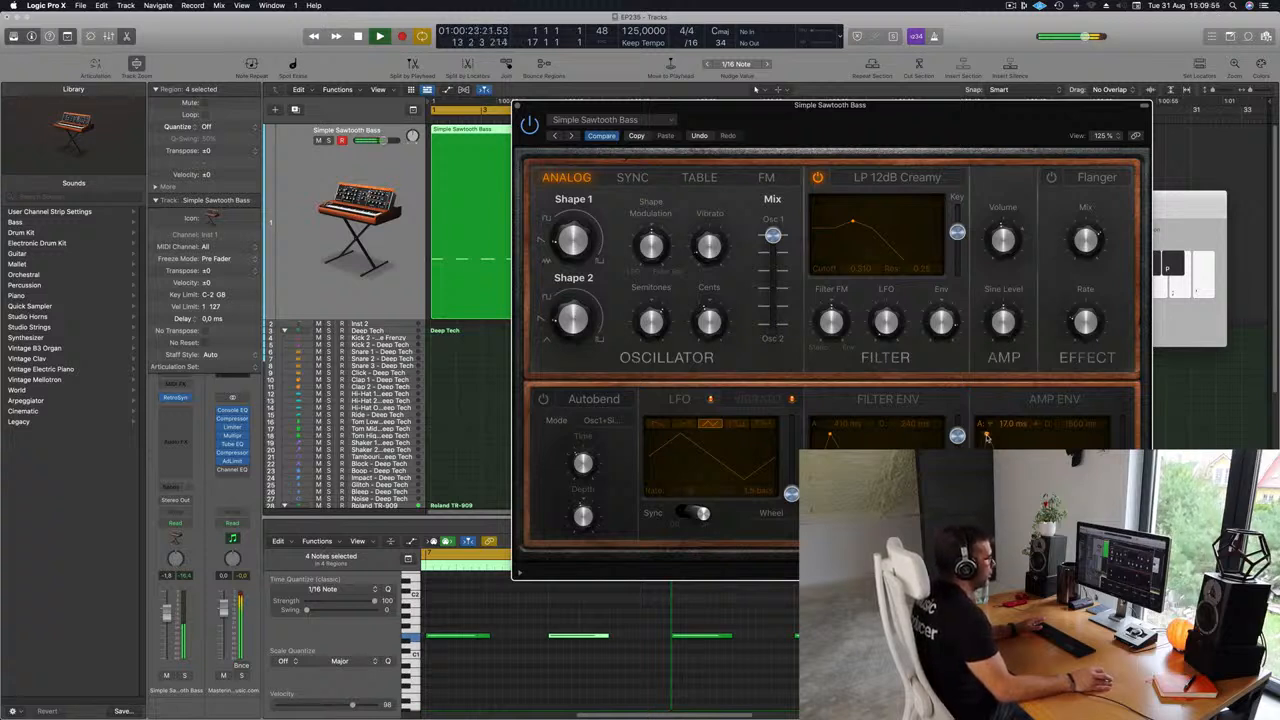
left_click_drag(987, 437, 988, 437)
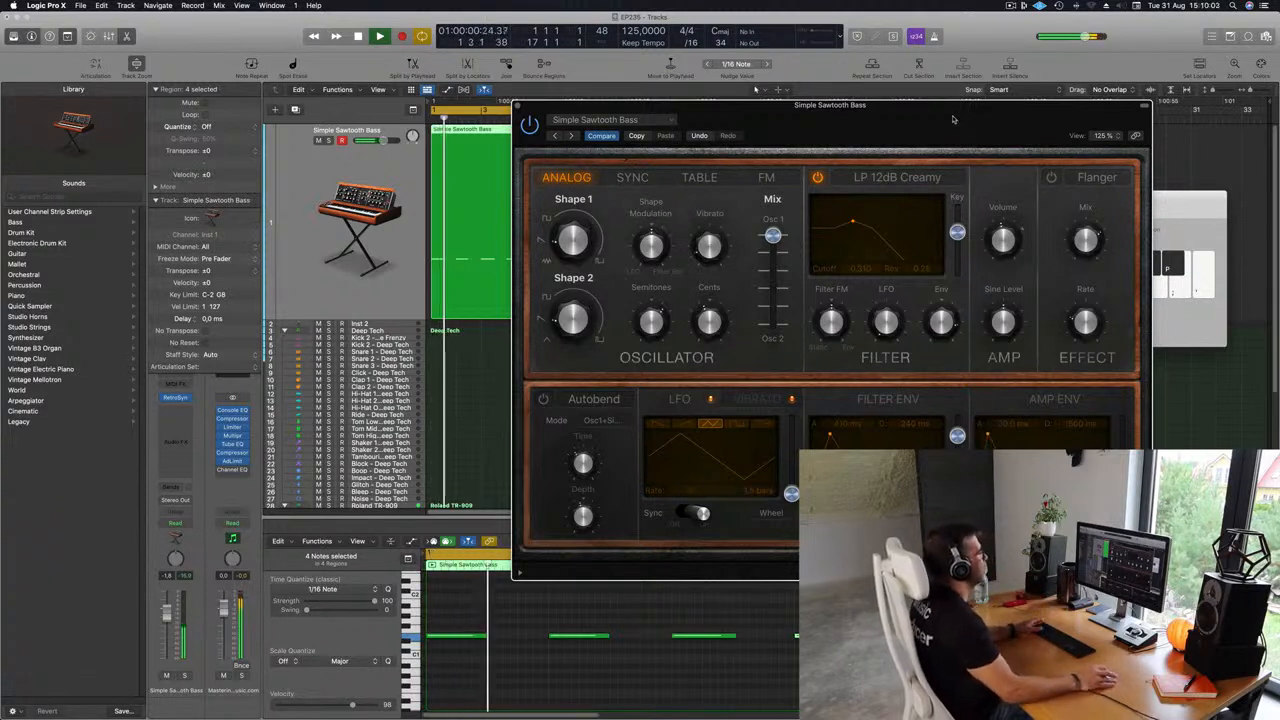
Set the Filter FM amount to -0.36 and nudge the filter cutoff slightly.
left_click_drag(954, 119, 964, 115)
left_click_drag(843, 319, 845, 331)
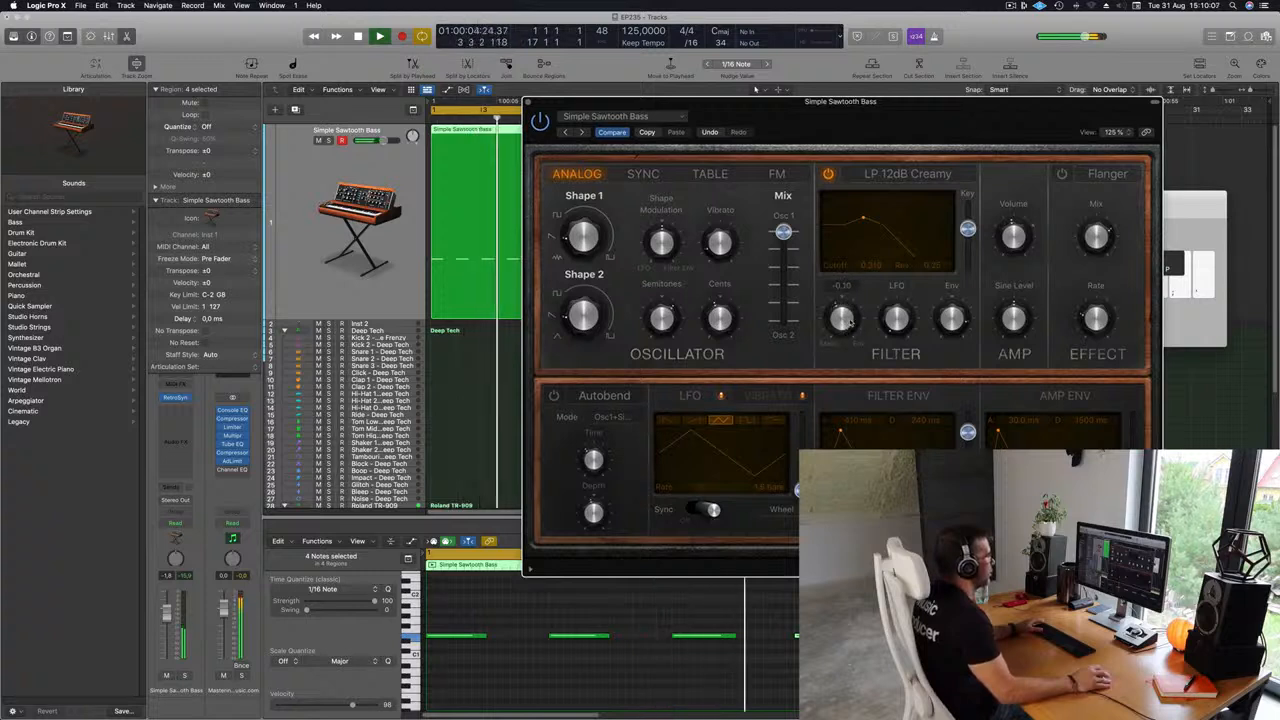
left_click_drag(864, 219, 856, 220)
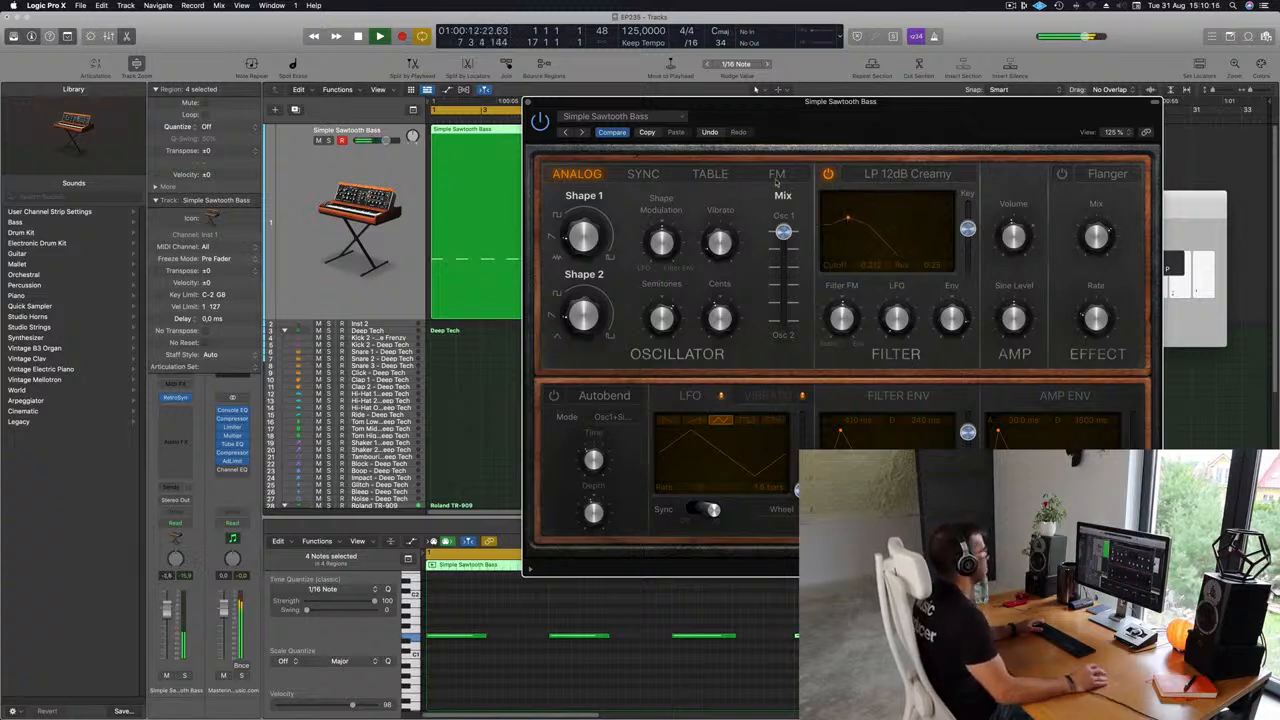
Close the Retro Synth window and reopen it from the track's instrument slot.
left_click_drag(910, 123, 603, 215)
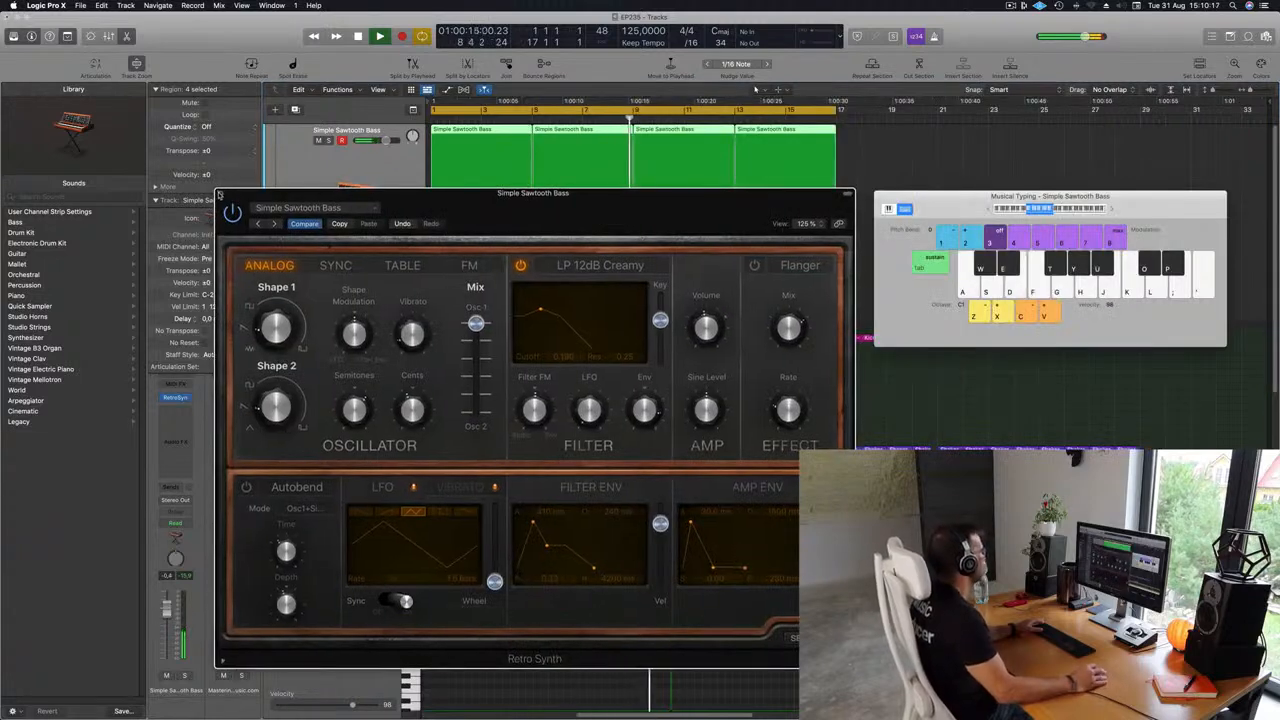
left_click(221, 193)
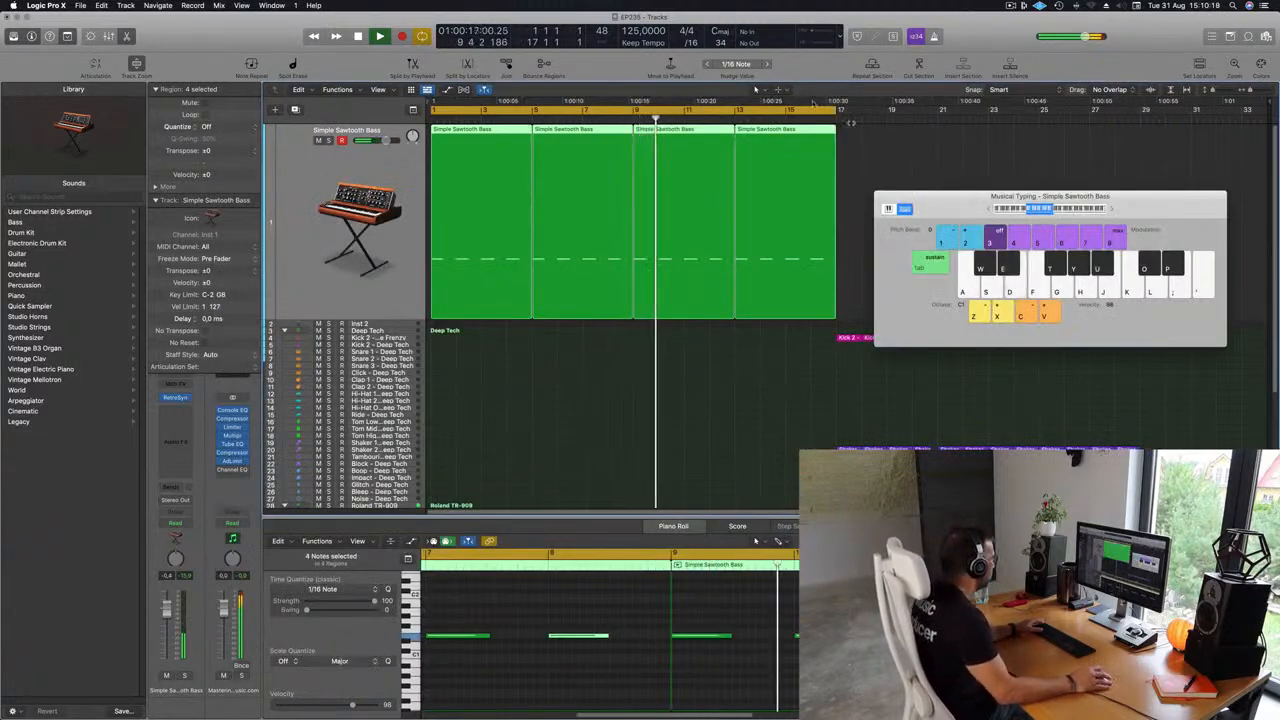
left_click(175, 397)
left_click_drag(399, 206, 524, 183)
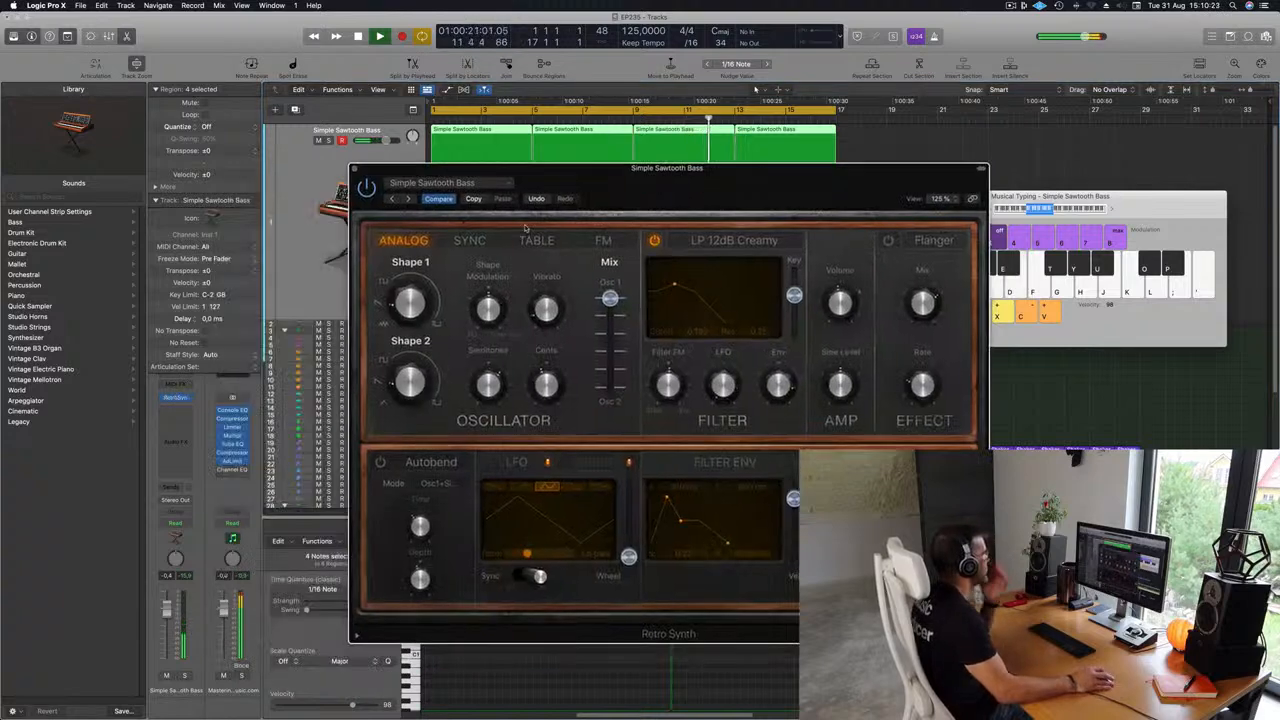
Raise the oscillator's Shape 1 knob to 36.1%.
mouse_move(408, 303)
left_click_drag(408, 303, 409, 258)
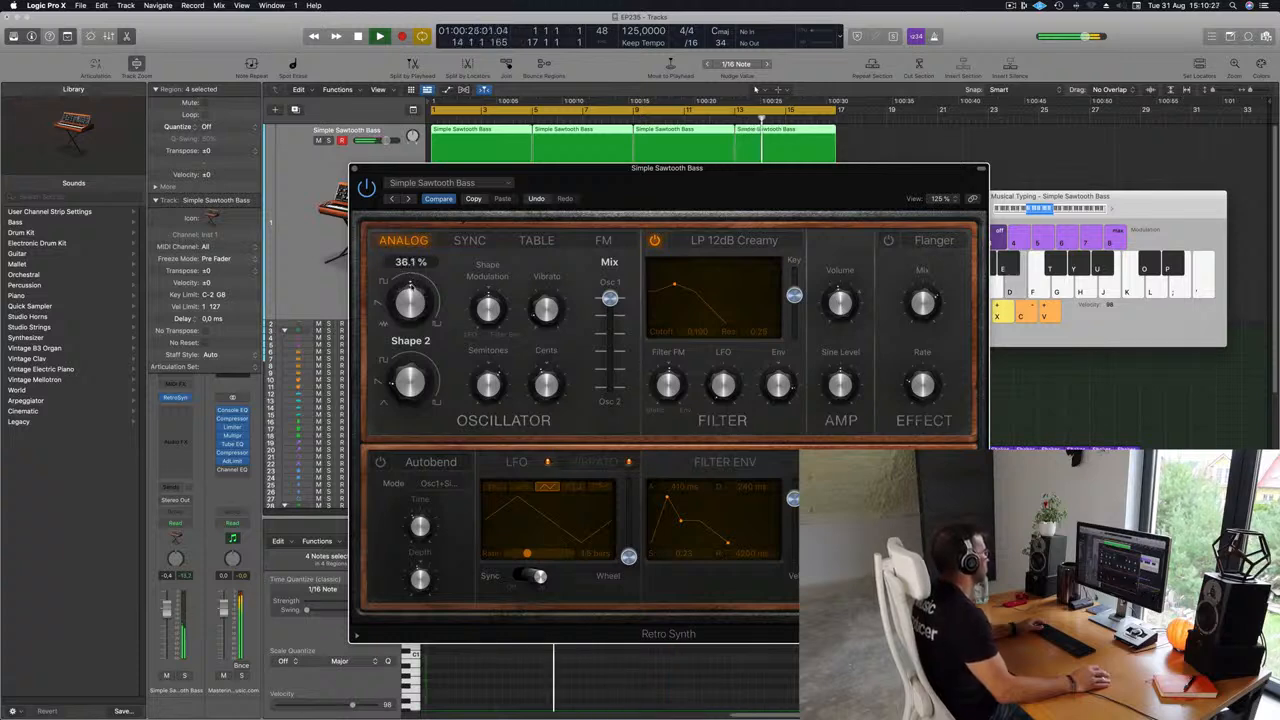
left_click_drag(624, 185, 694, 191)
mouse_move(552, 322)
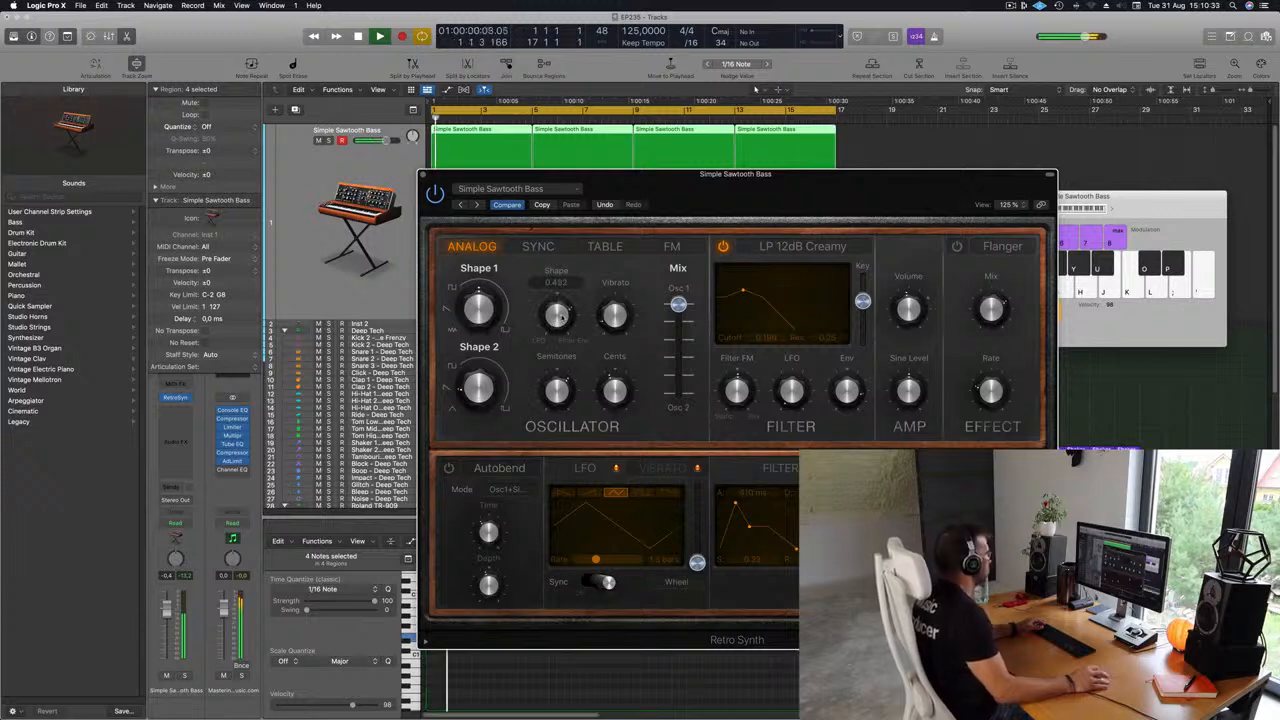
Close the Retro Synth plug-in window.
mouse_move(486, 284)
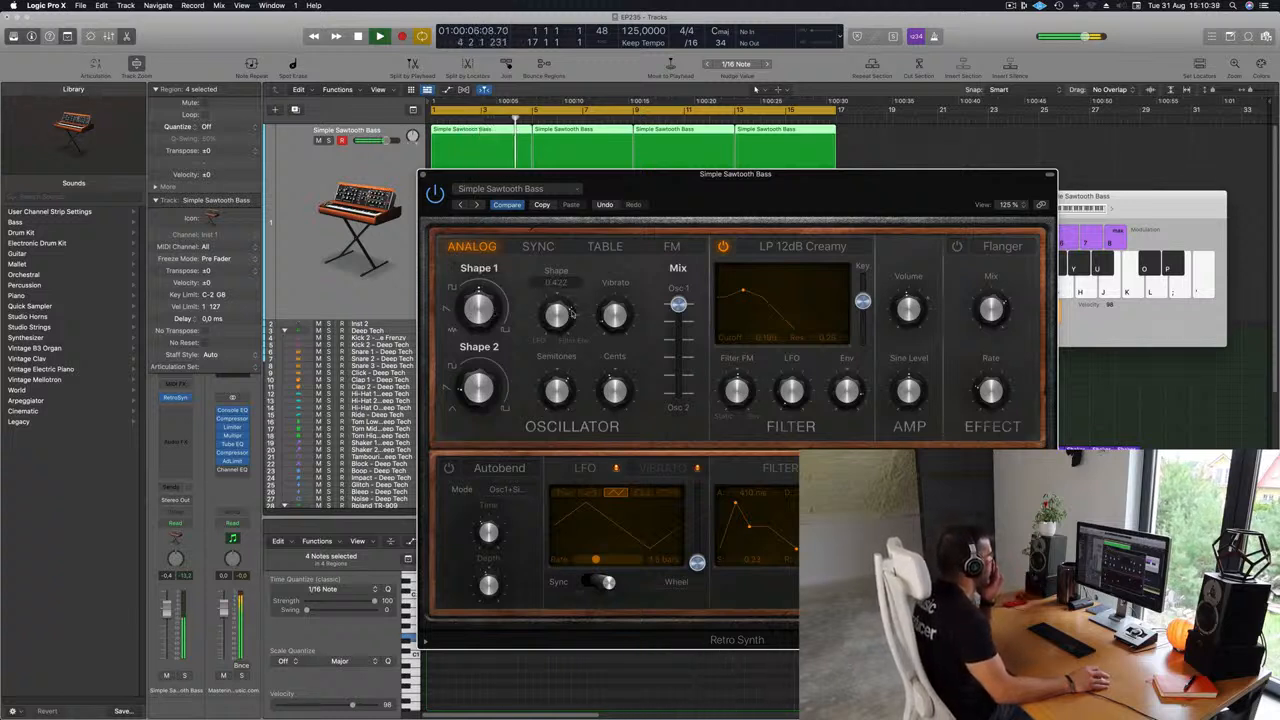
left_click_drag(806, 181, 822, 178)
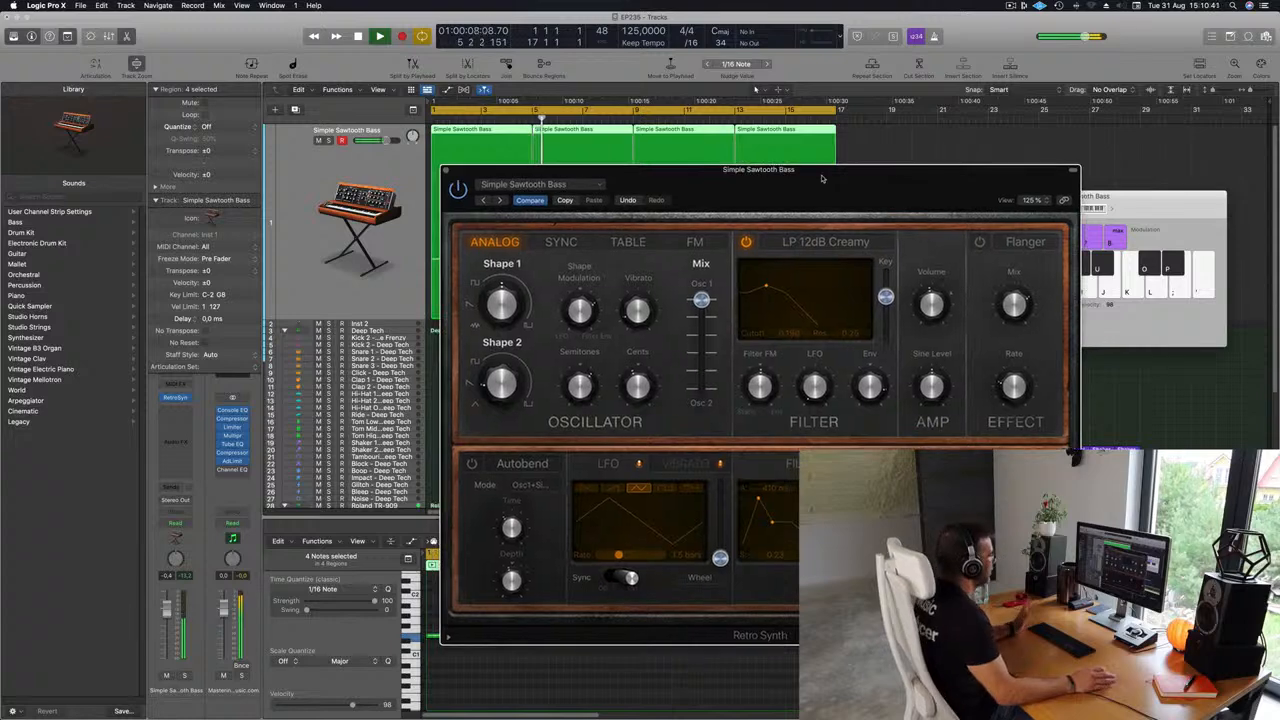
left_click(312, 181)
left_click(446, 173)
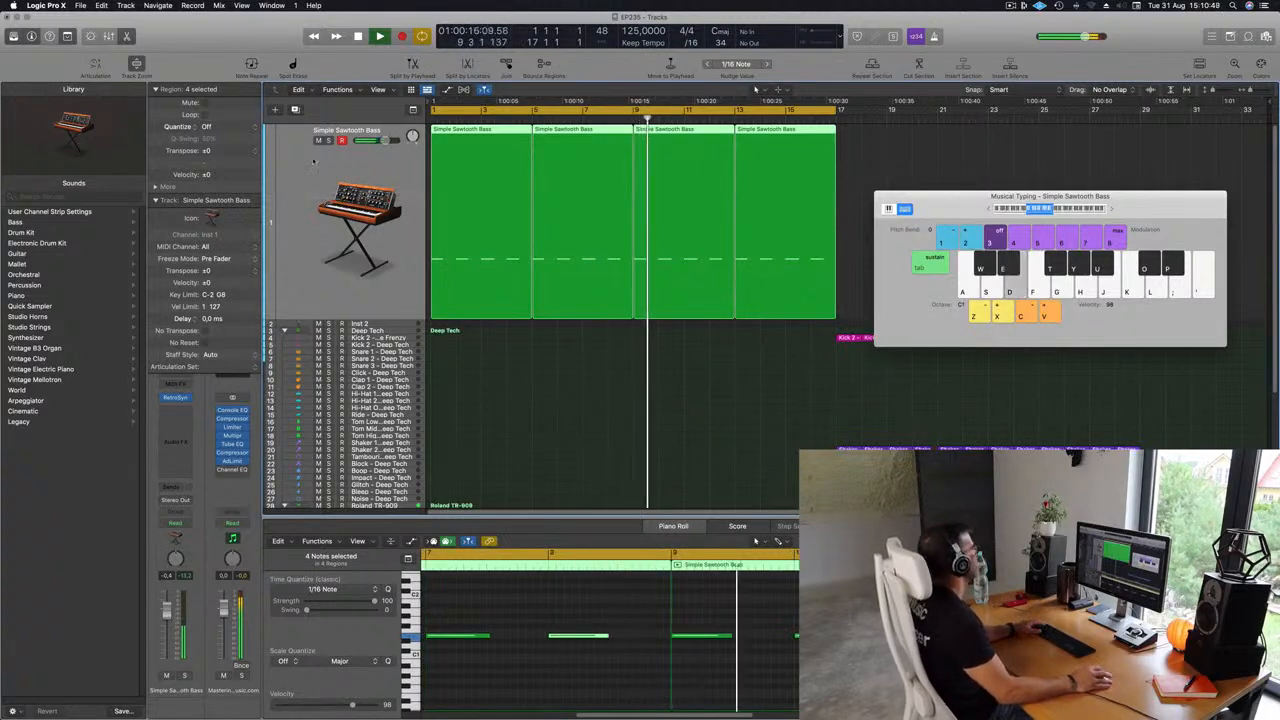
Create a duplicate bass track and copy the first Simple Sawtooth Bass region onto it.
left_click(296, 110)
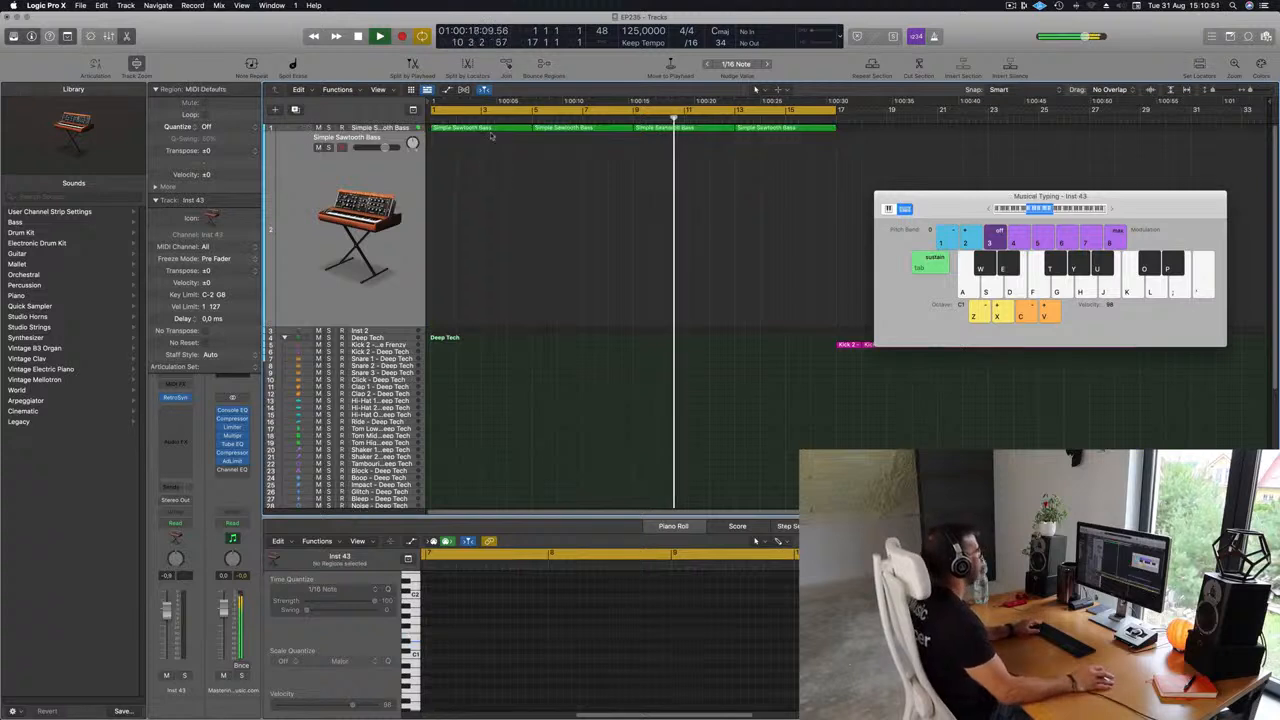
left_click_drag(490, 131, 490, 155)
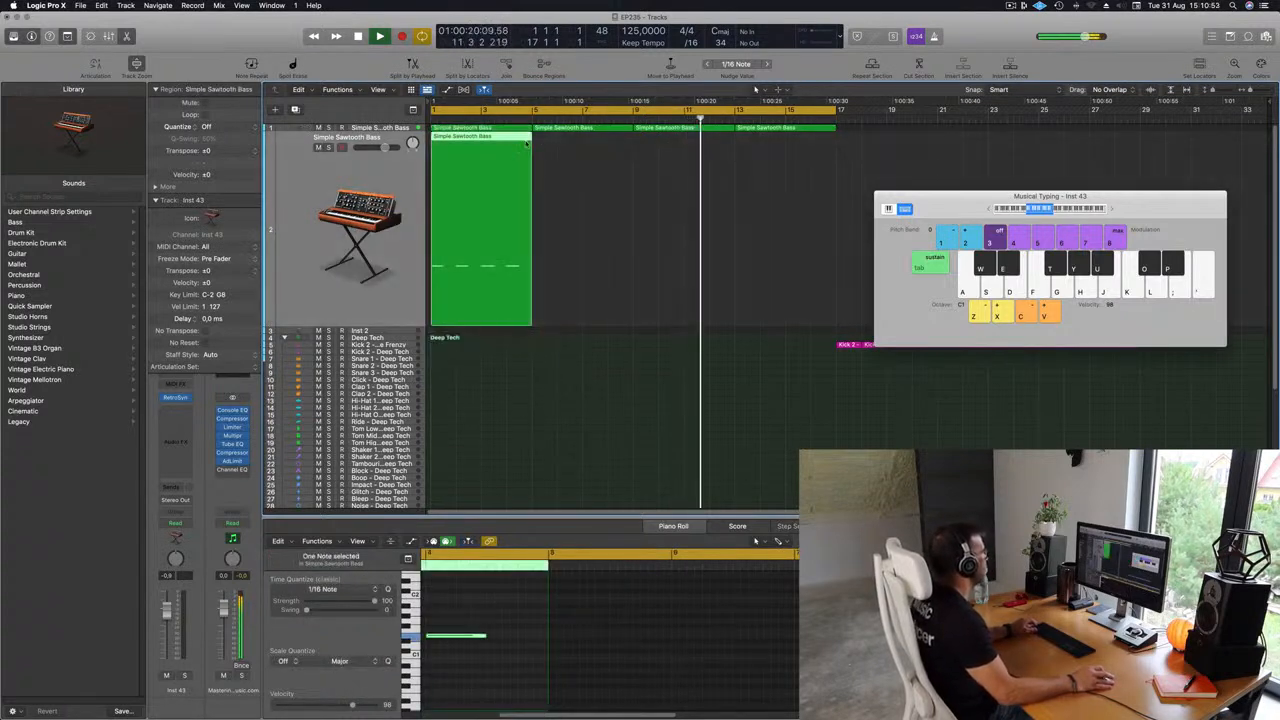
Select all notes of the copied region and transpose them up one octave.
left_click(472, 692)
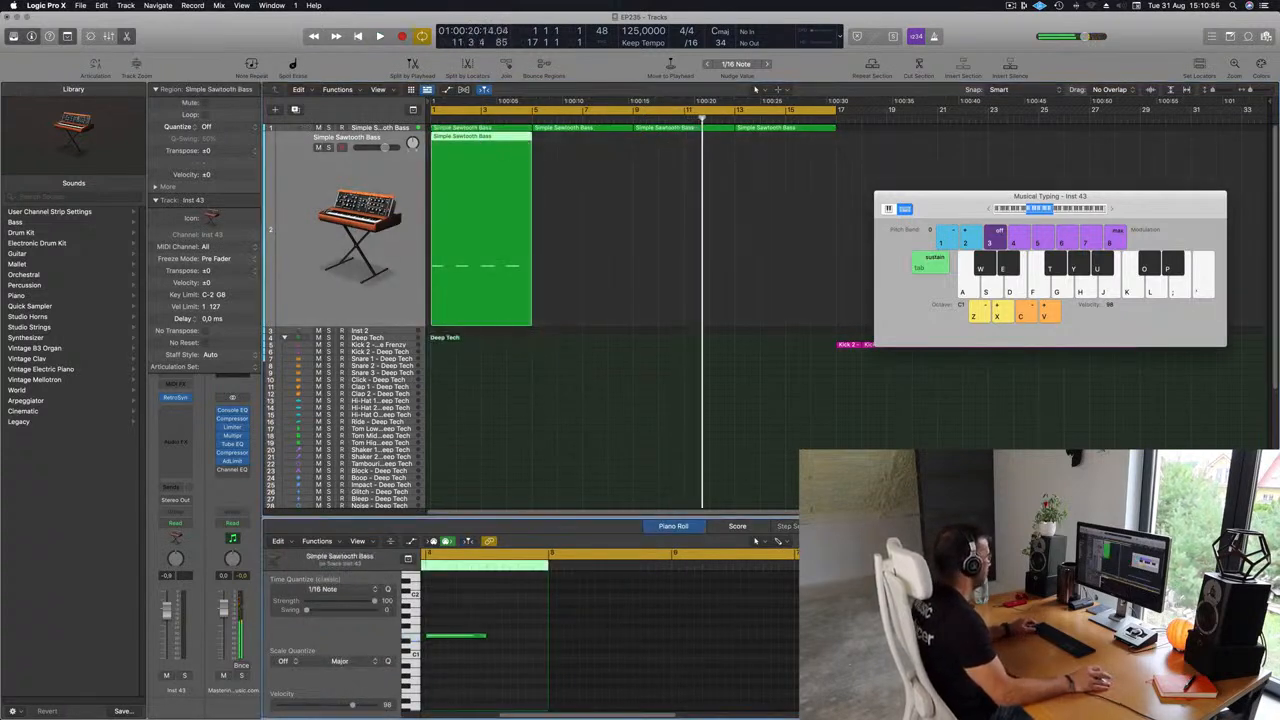
key("super+Left")
key("super+Left")
key("super+Left")
key("super+Left")
key("super+a")
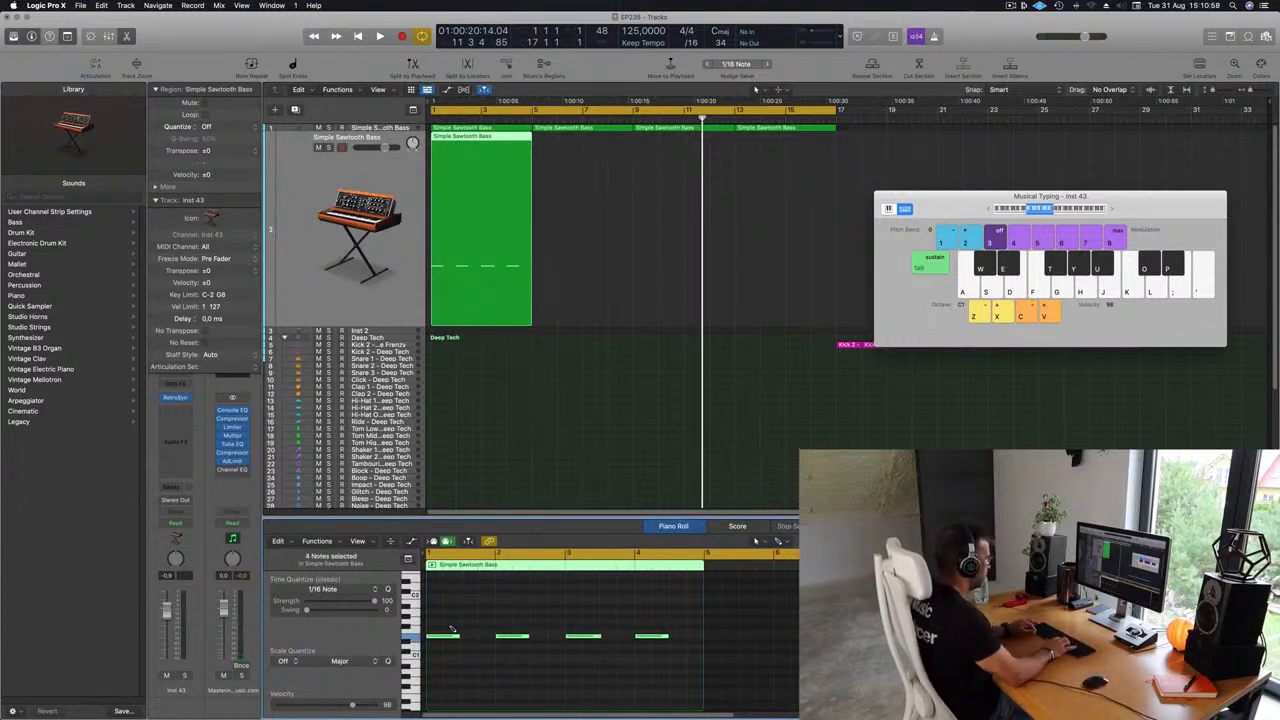
key("shift+alt+Up")
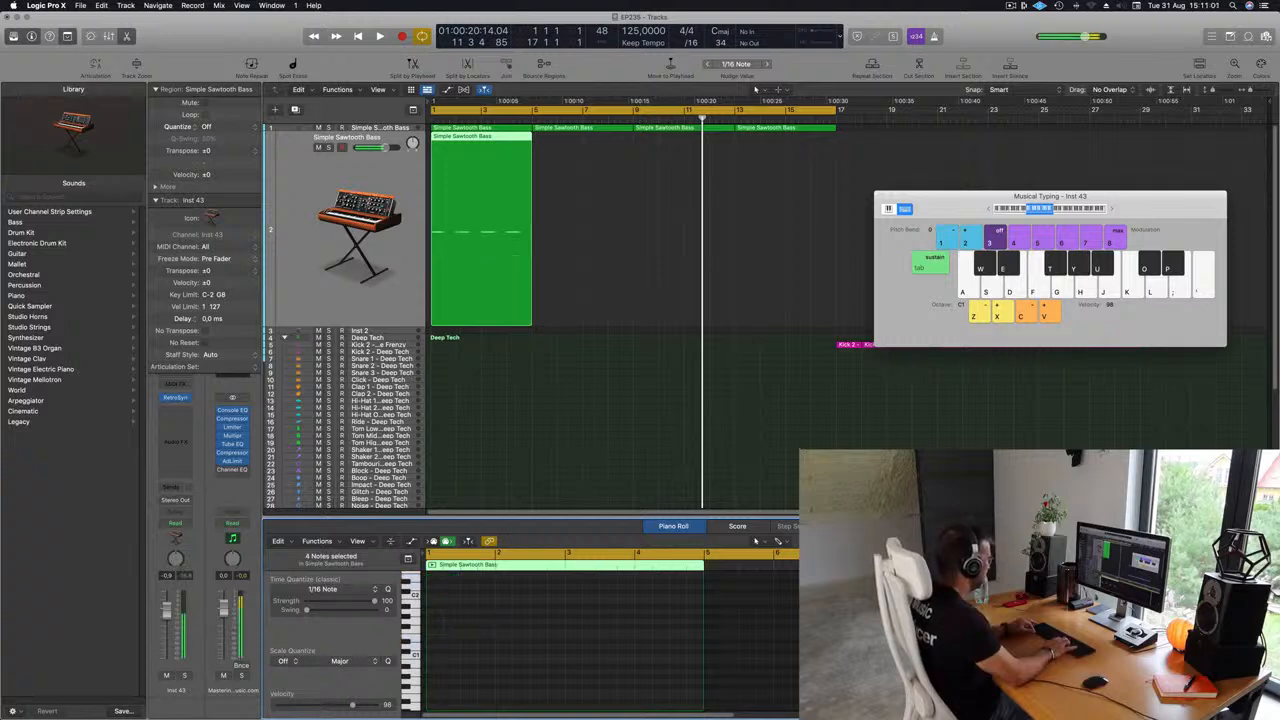
Open the new track's Retro Synth and load the Vintage Synth Brass preset.
left_click(175, 398)
left_click(505, 157)
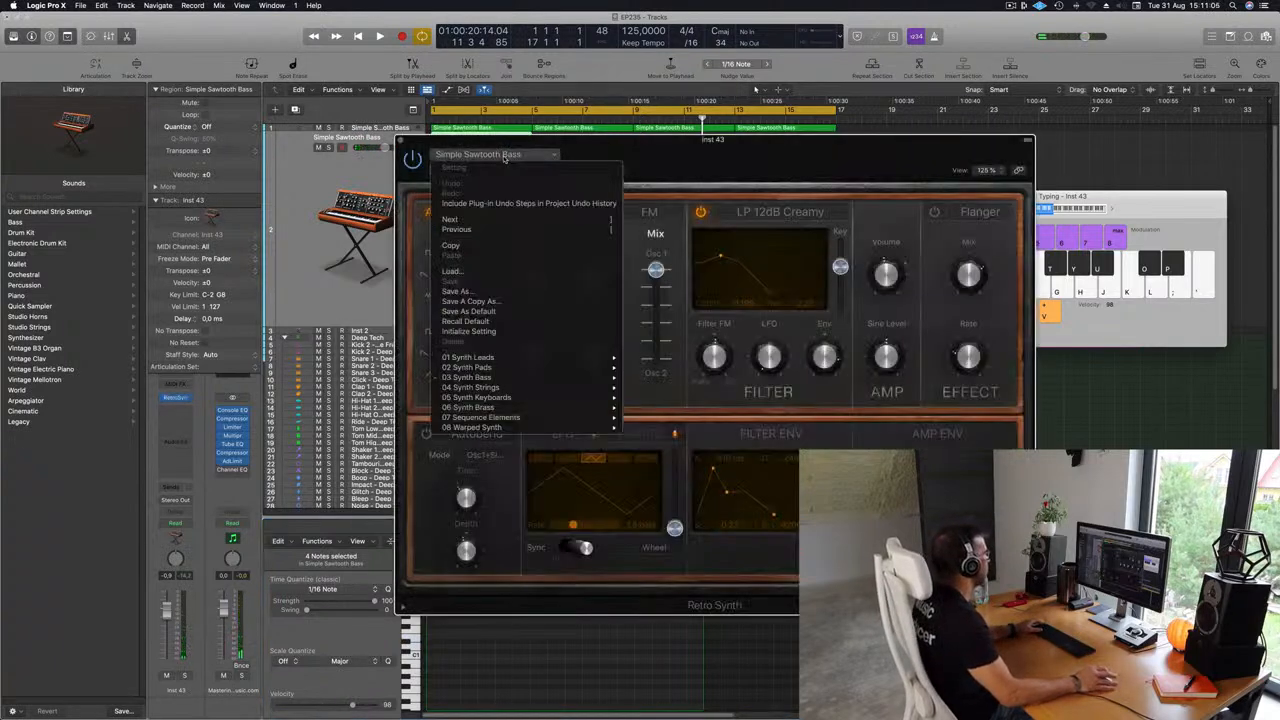
mouse_move(531, 410)
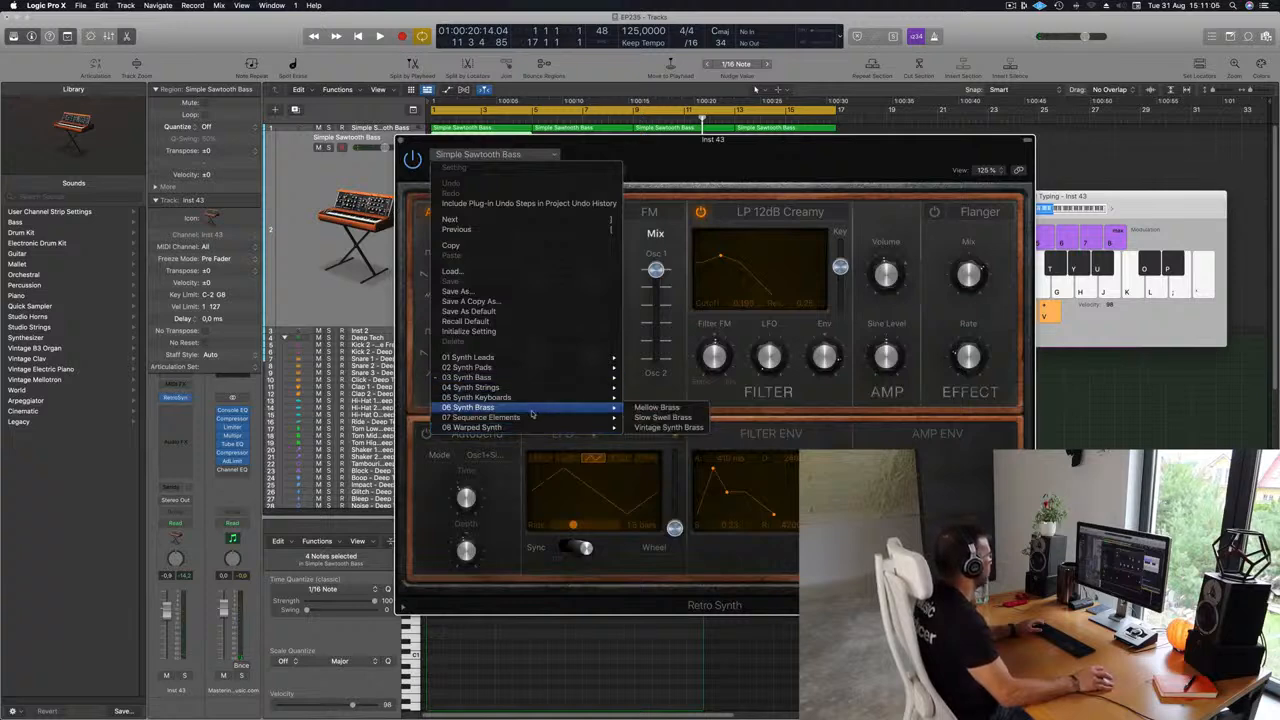
left_click(669, 427)
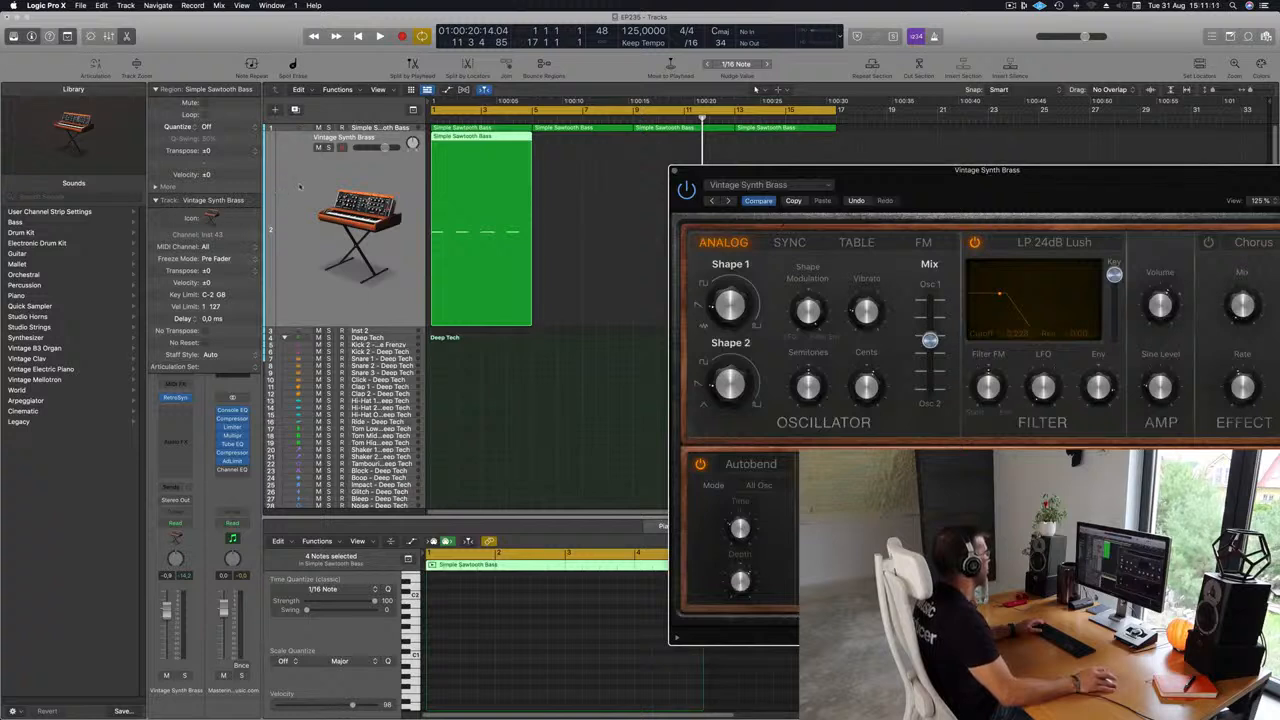
Show the piano roll, select all the copied notes and start playback.
left_click(300, 187)
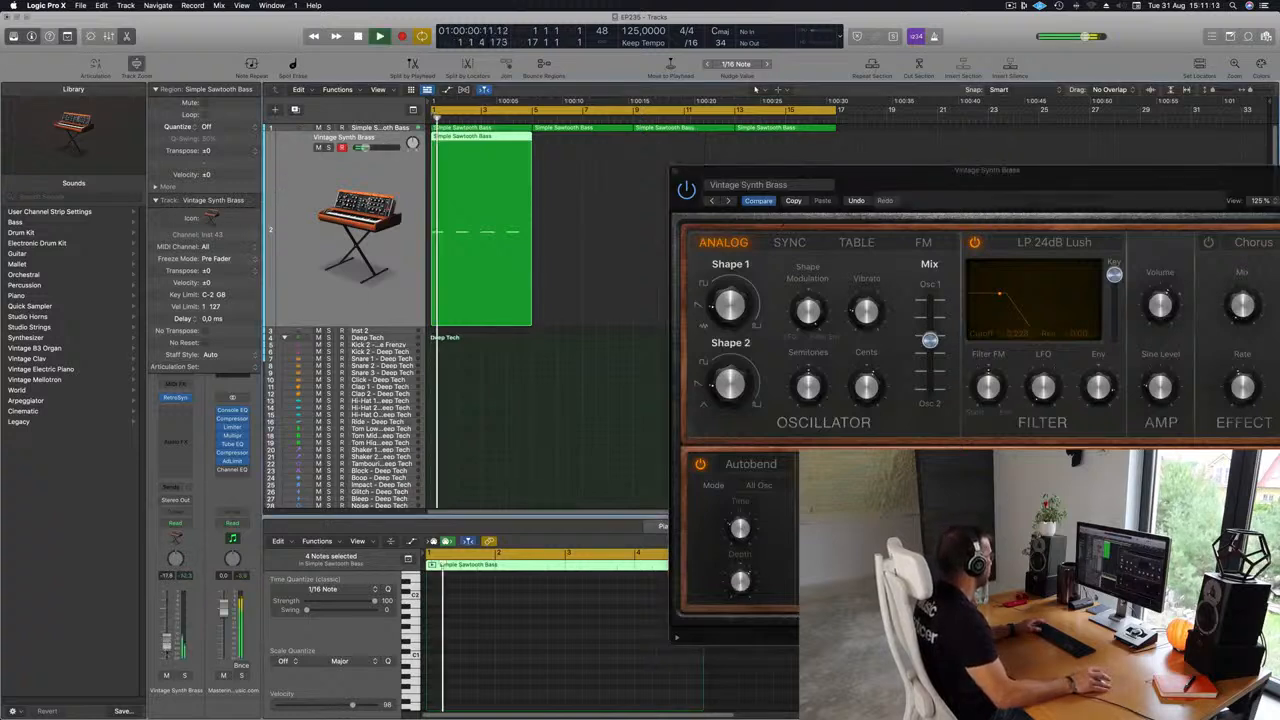
key("e")
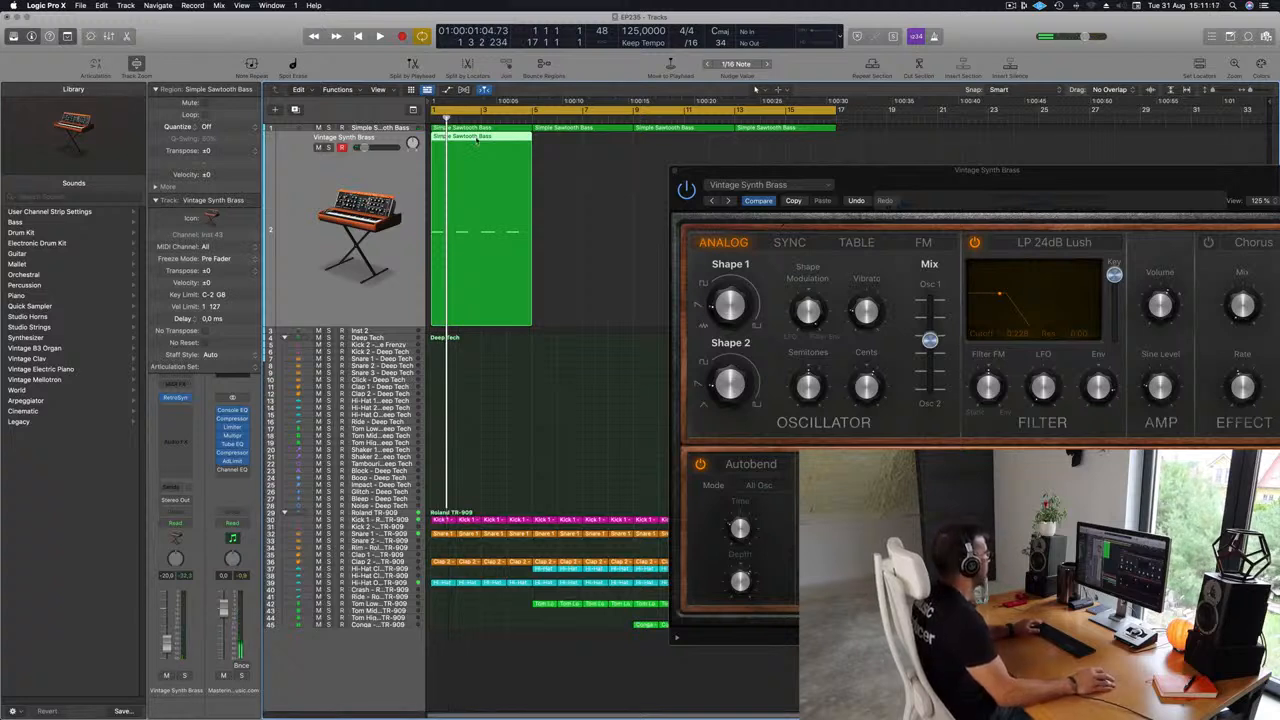
key("e")
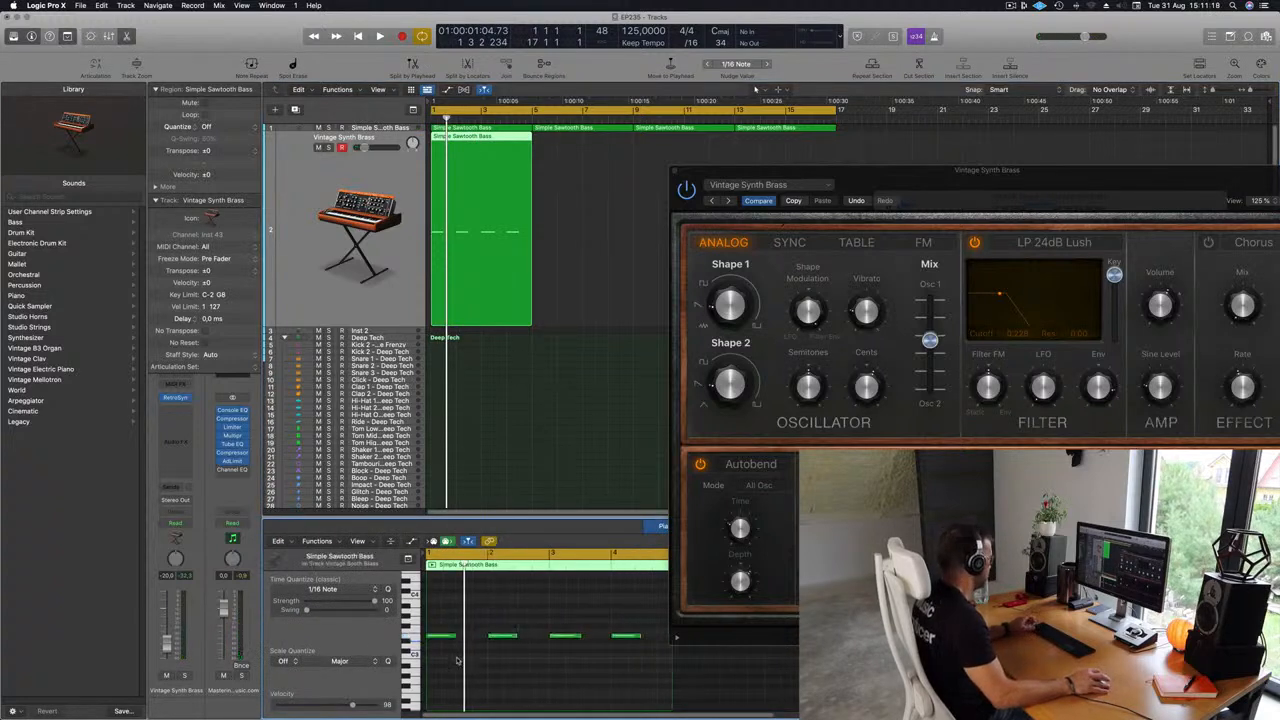
key("super+a")
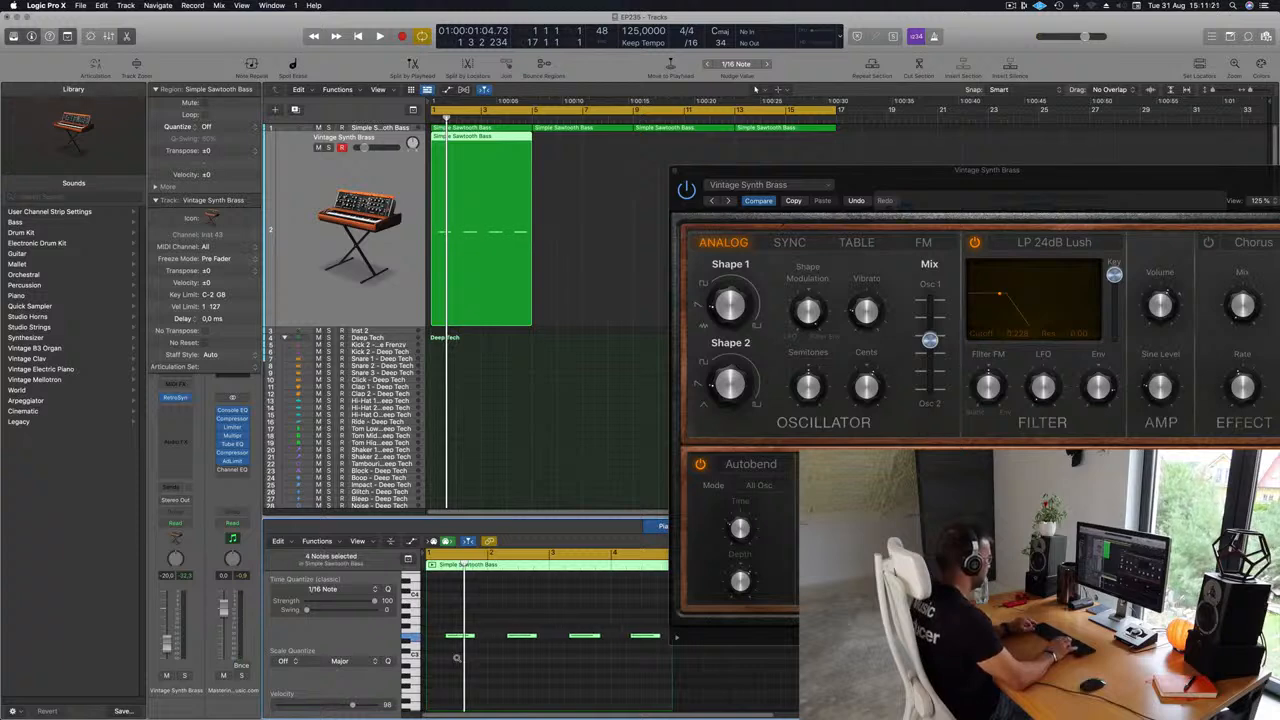
key("space")
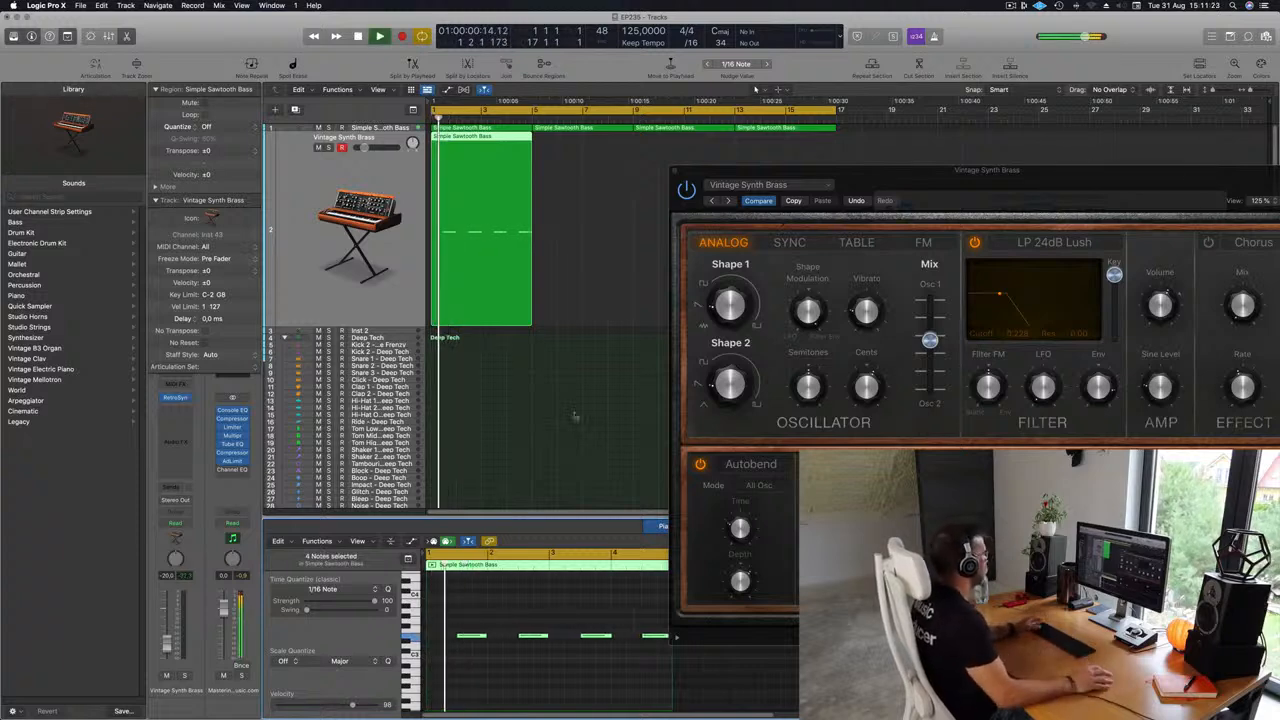
Nudge the Vintage Synth Brass filter cutoff up slightly while listening, then stop playback.
left_click_drag(1024, 177, 860, 109)
left_click(524, 616)
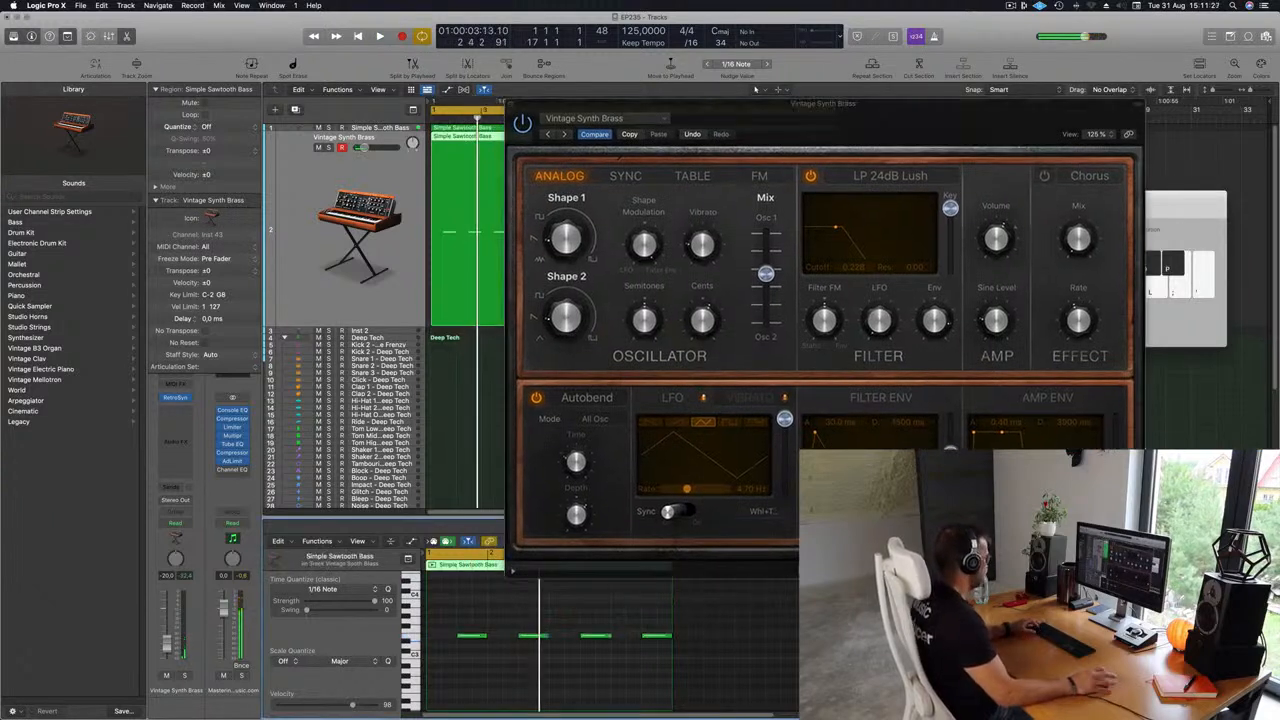
scroll(524, 616, "up", 3)
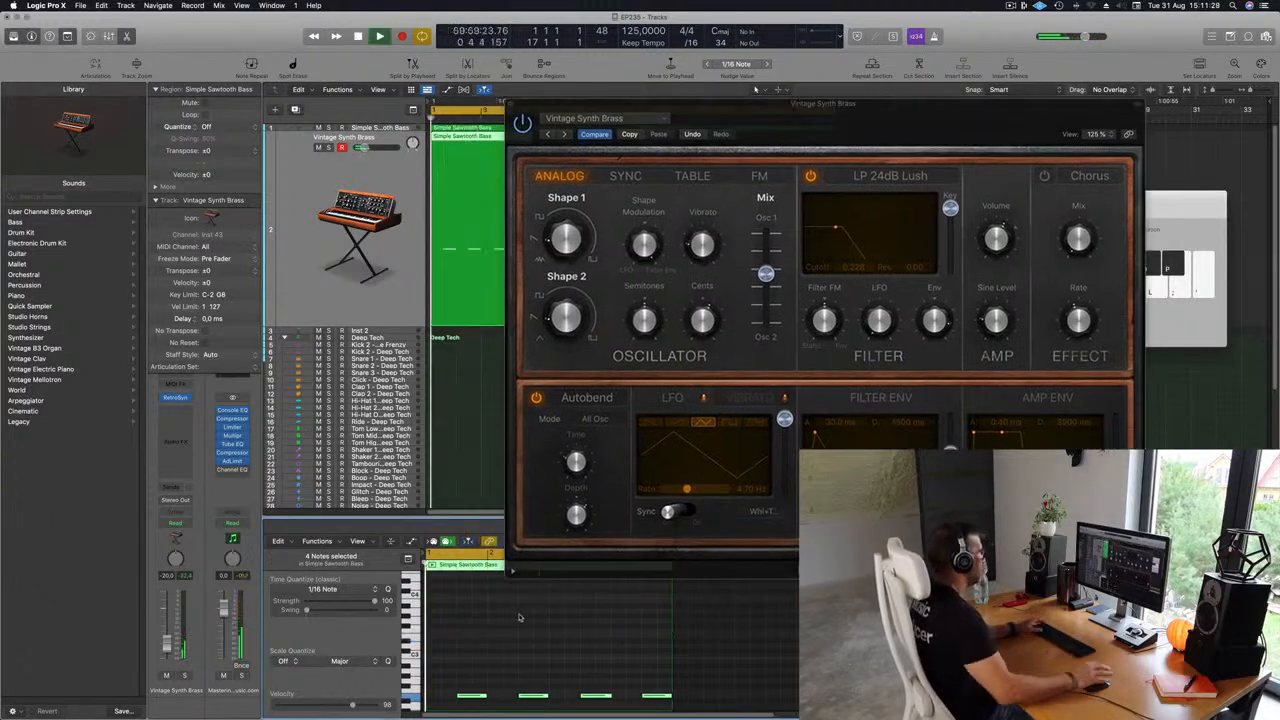
left_click_drag(907, 126, 822, 108)
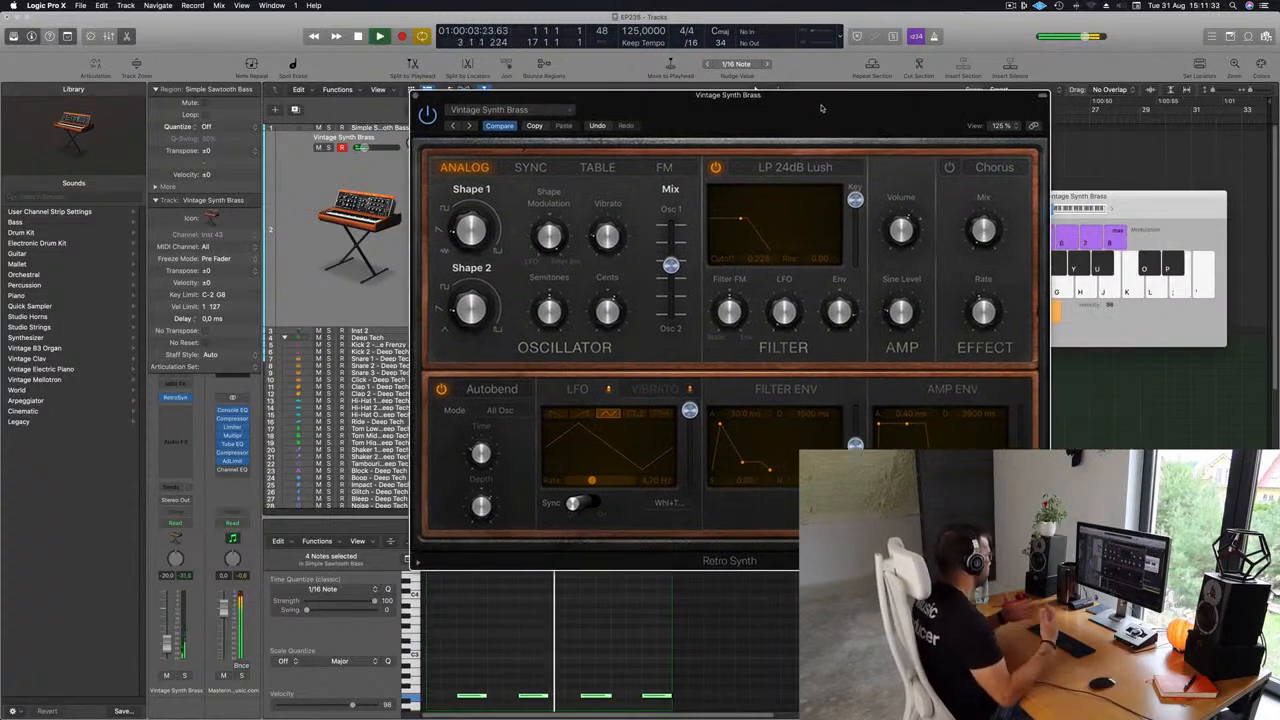
left_click_drag(822, 108, 820, 106)
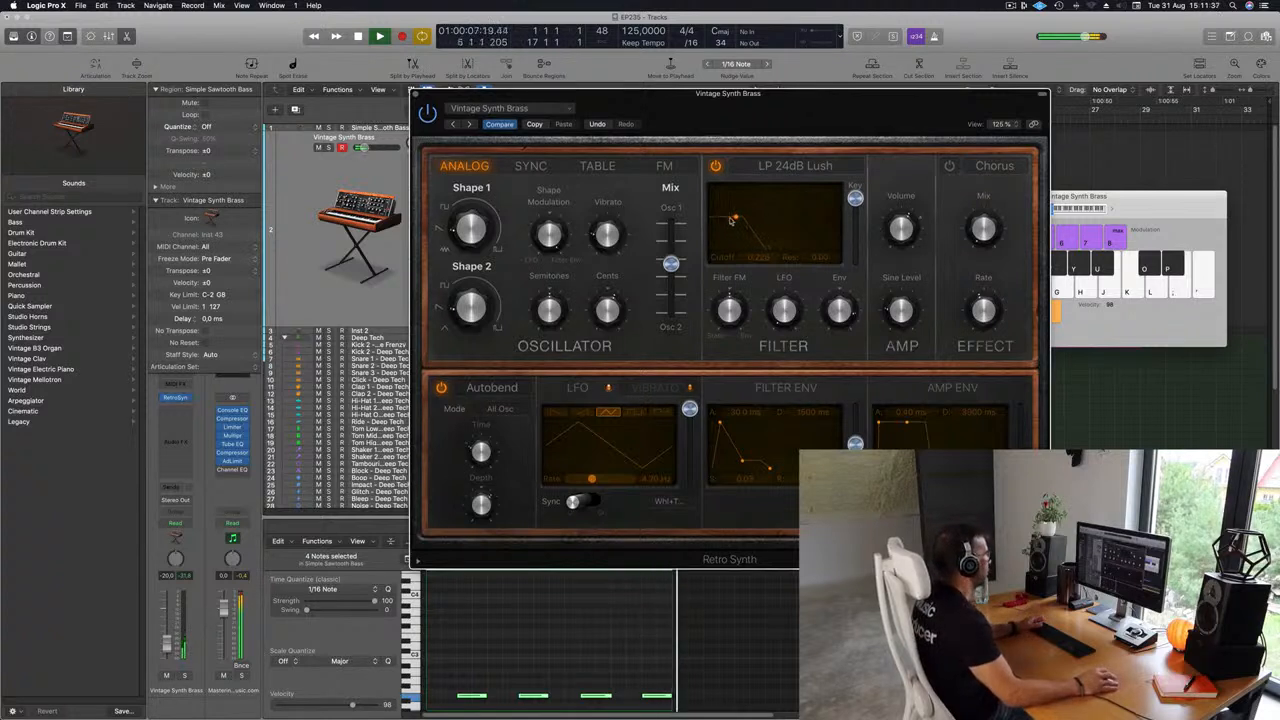
left_click_drag(731, 213, 741, 207)
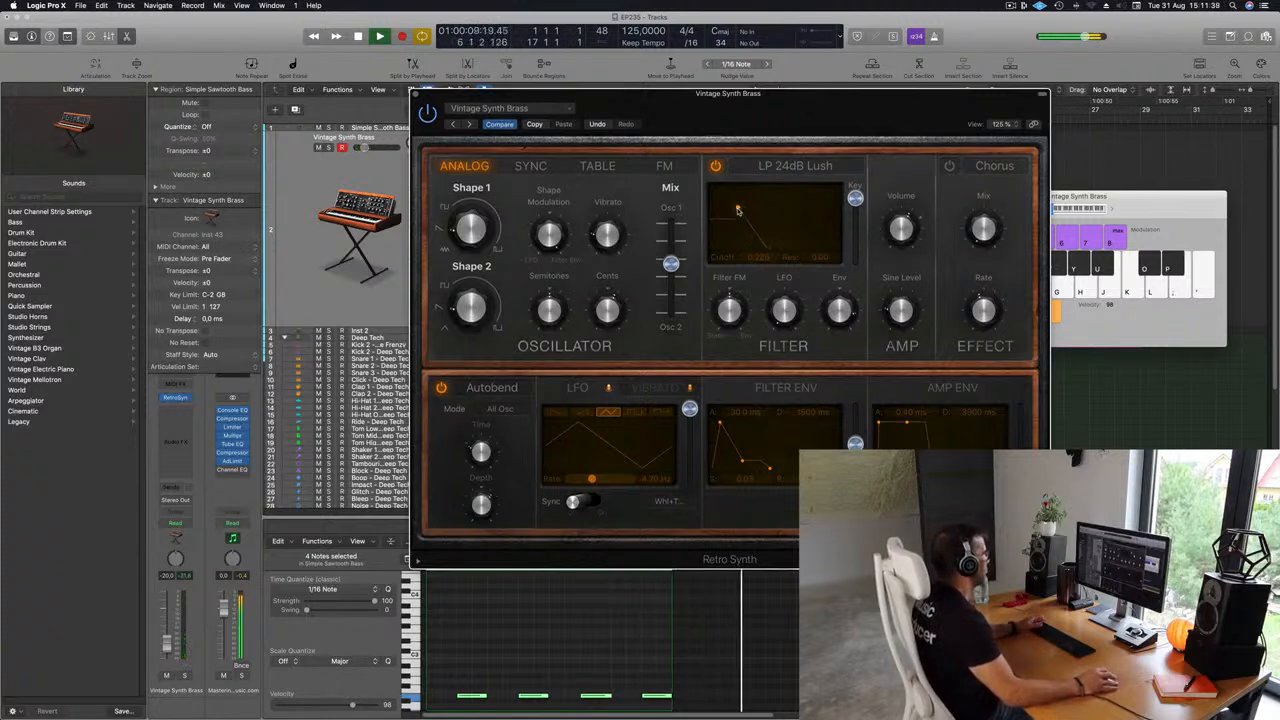
key("space")
Repeat the new track's region twice along the timeline.
left_click_drag(540, 148, 780, 143)
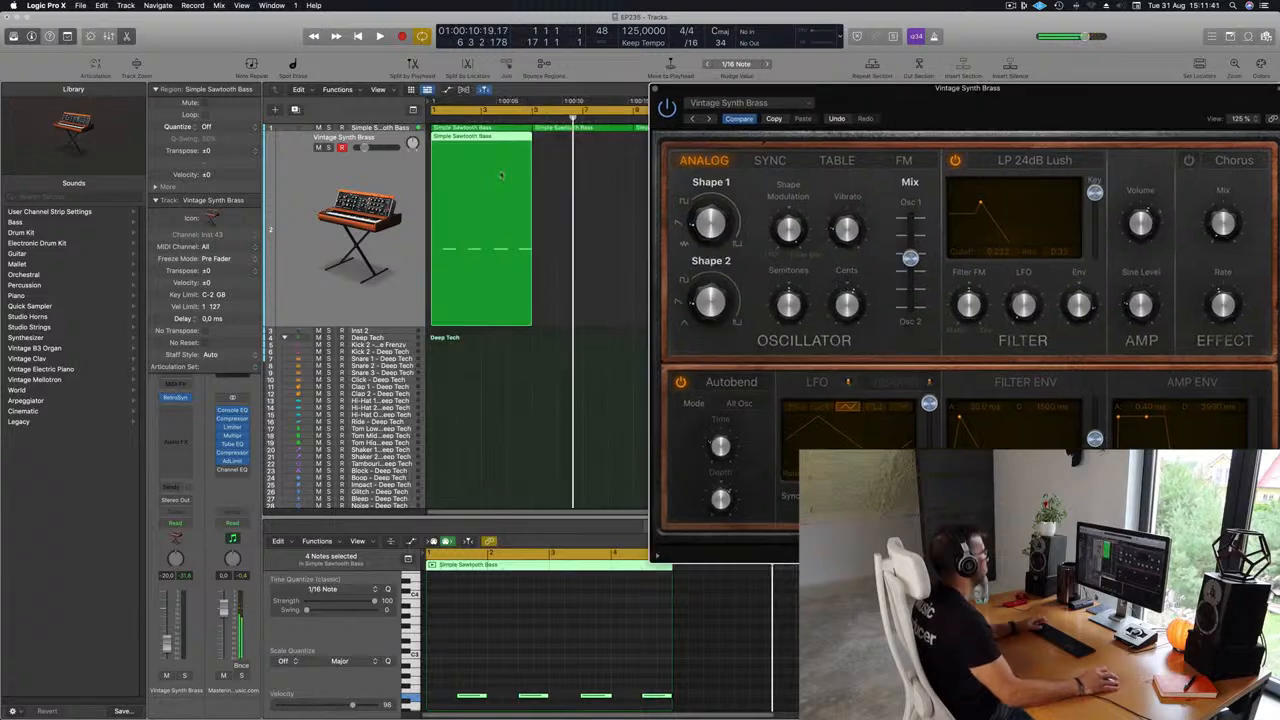
left_click(519, 142)
key("super+r")
key("super+r")
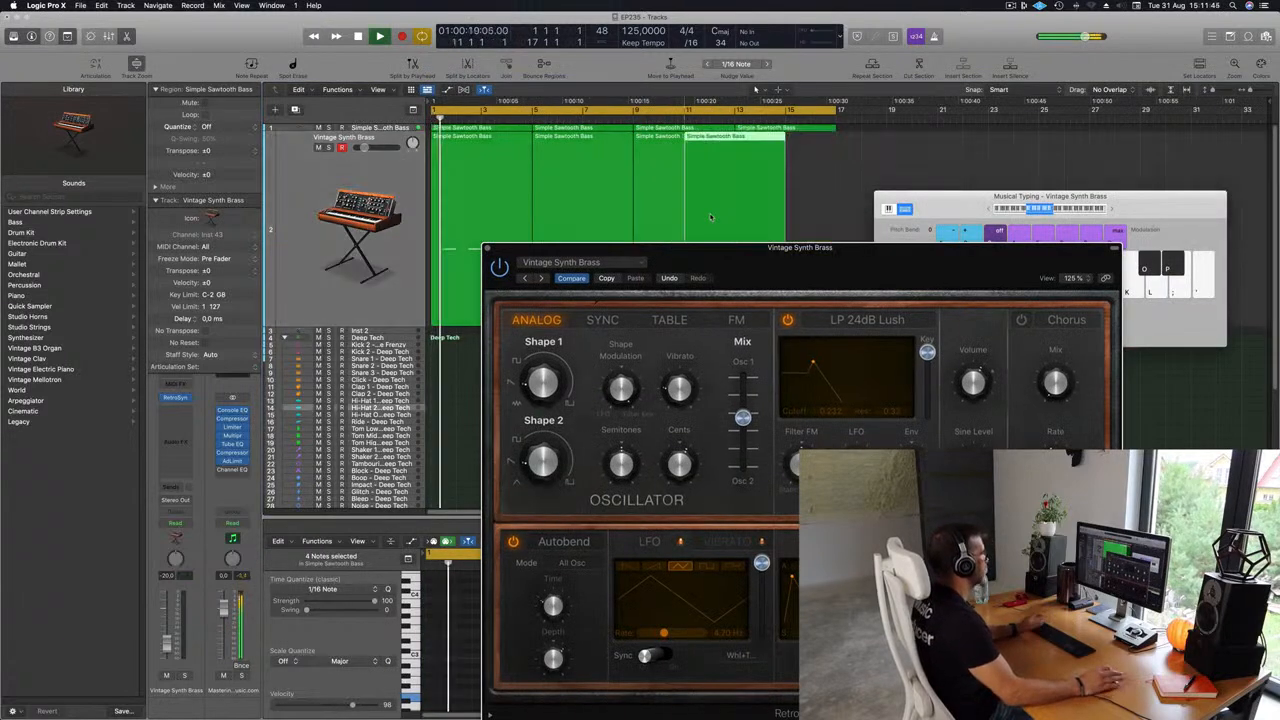
Lower the filter cutoff slightly and adjust the Filter Envelope attack time.
left_click_drag(732, 258, 629, 137)
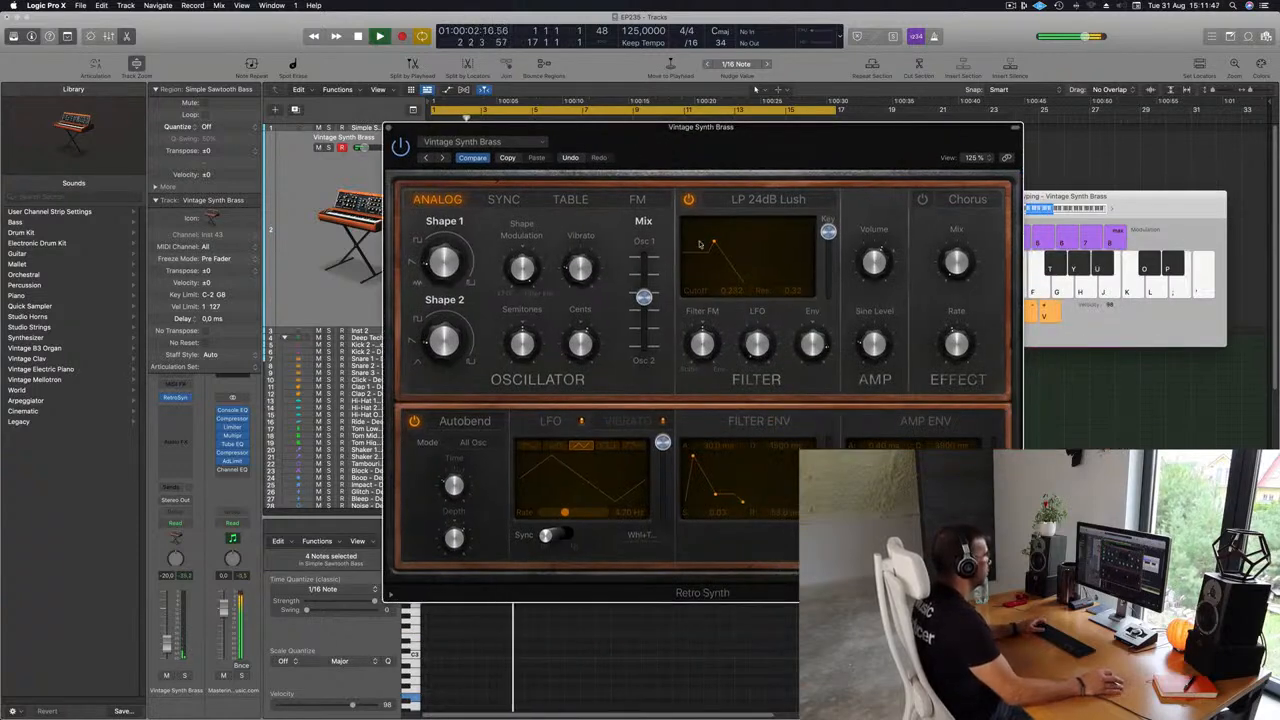
left_click_drag(713, 242, 698, 242)
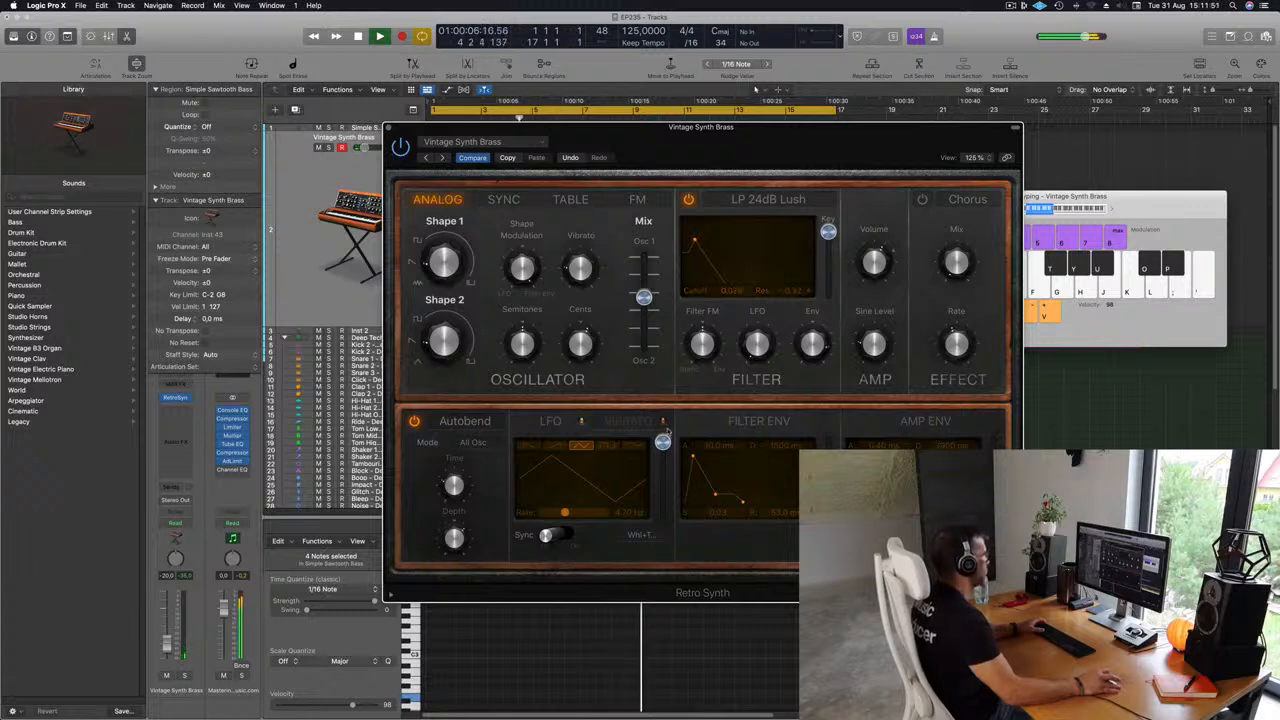
left_click_drag(693, 454, 673, 458)
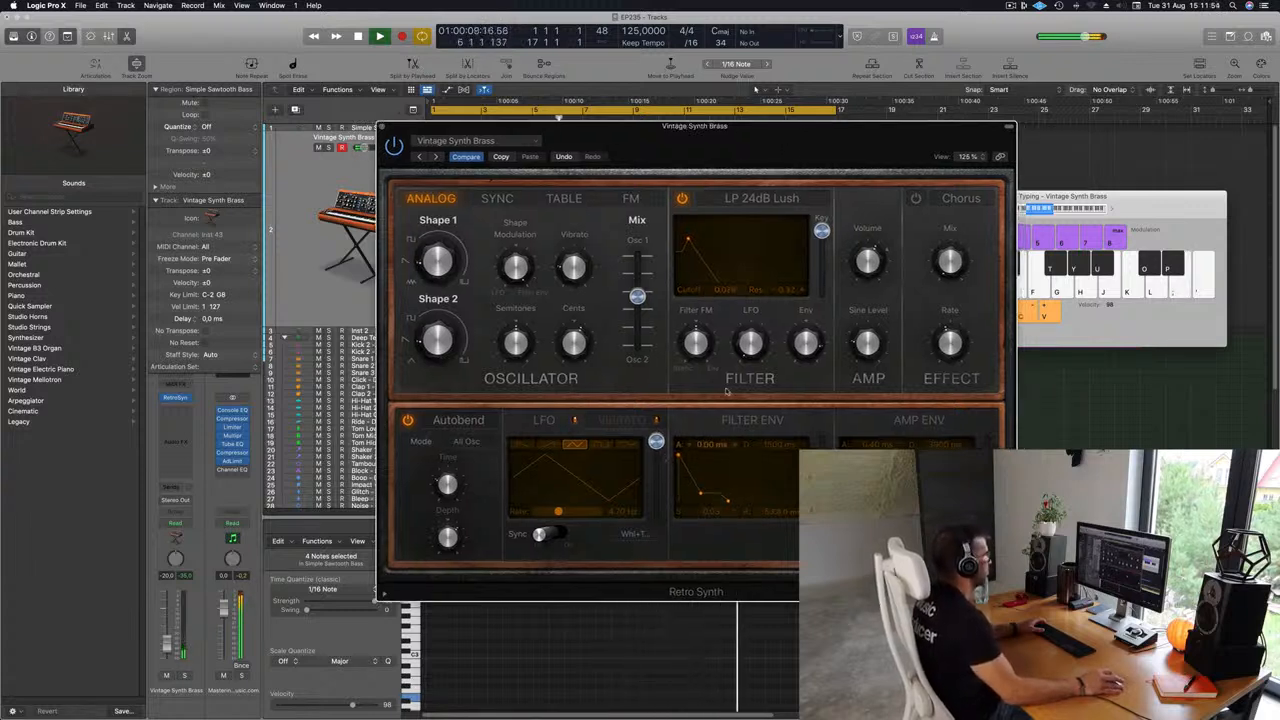
left_click_drag(678, 455, 693, 457)
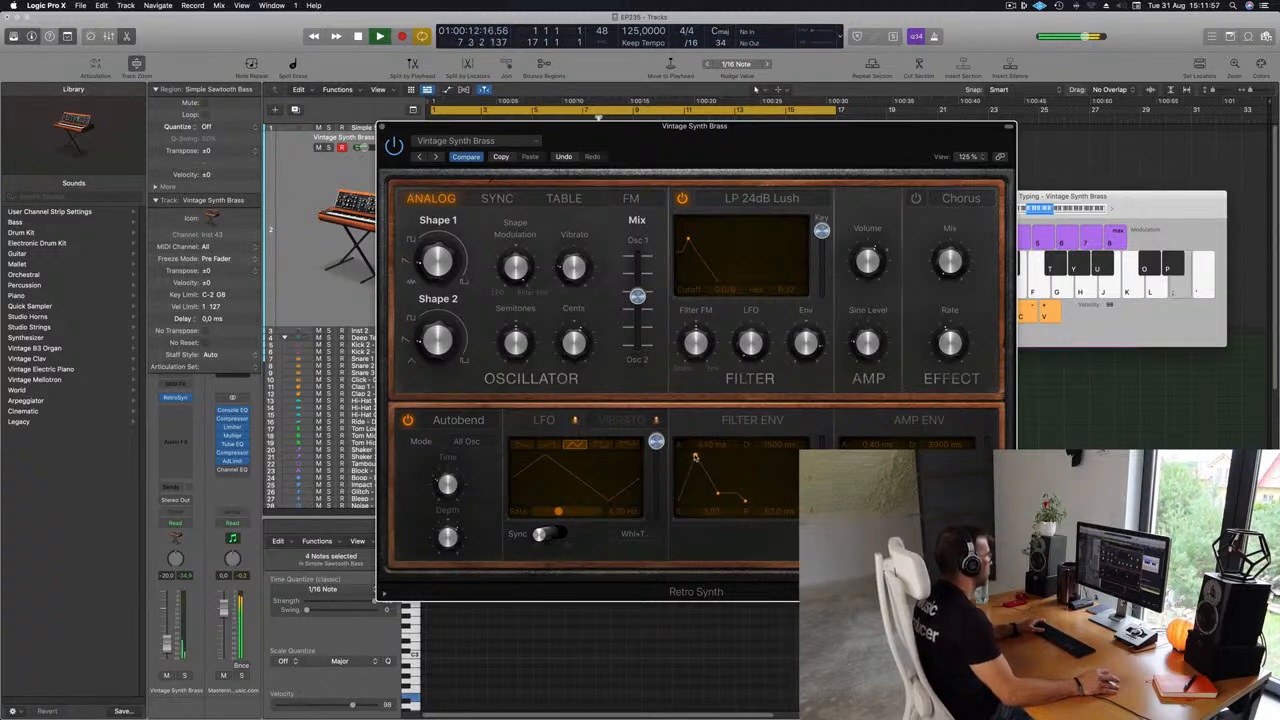
left_click_drag(695, 457, 690, 457)
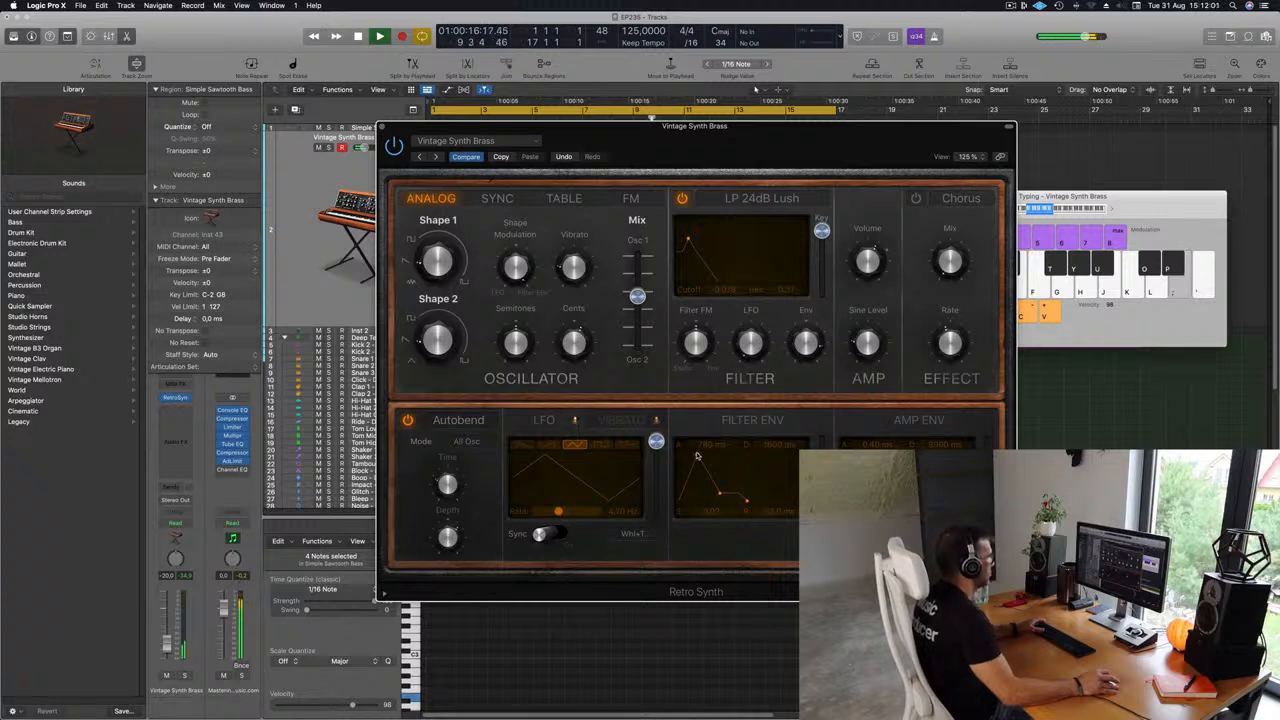
Set the Amp Envelope attack to about 130 ms.
left_click_drag(843, 457, 858, 457)
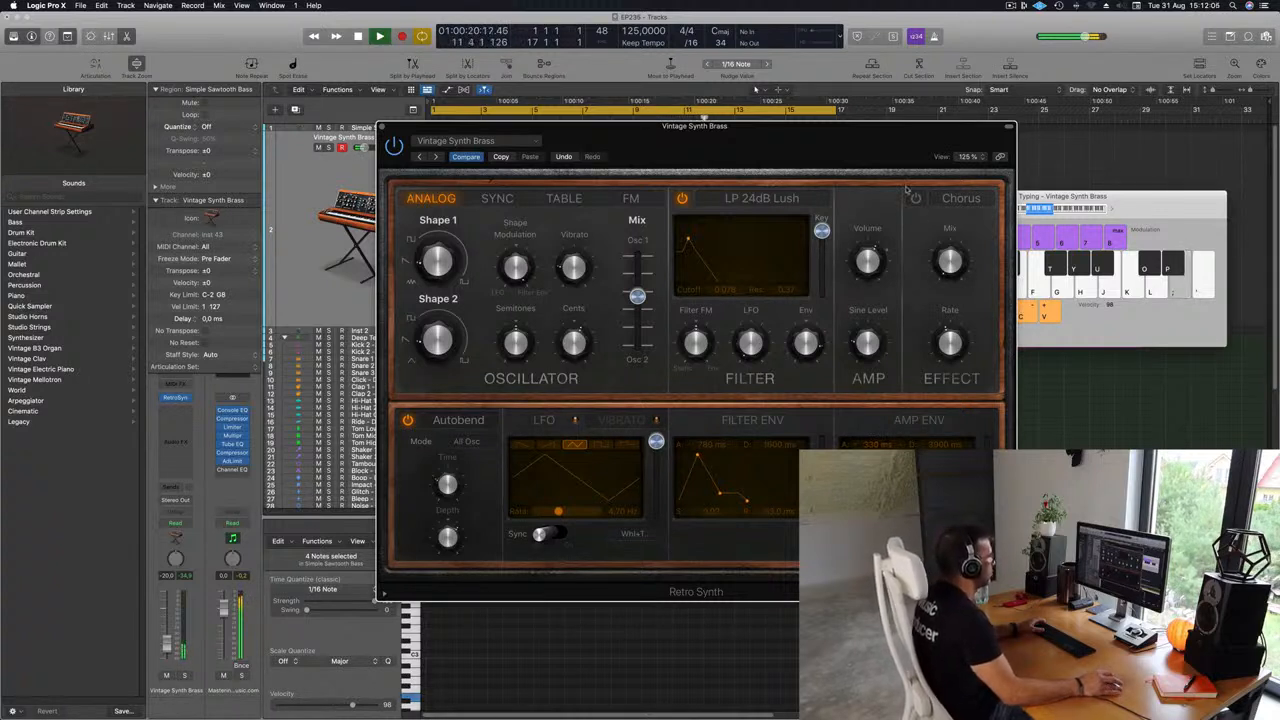
left_click_drag(809, 143, 905, 122)
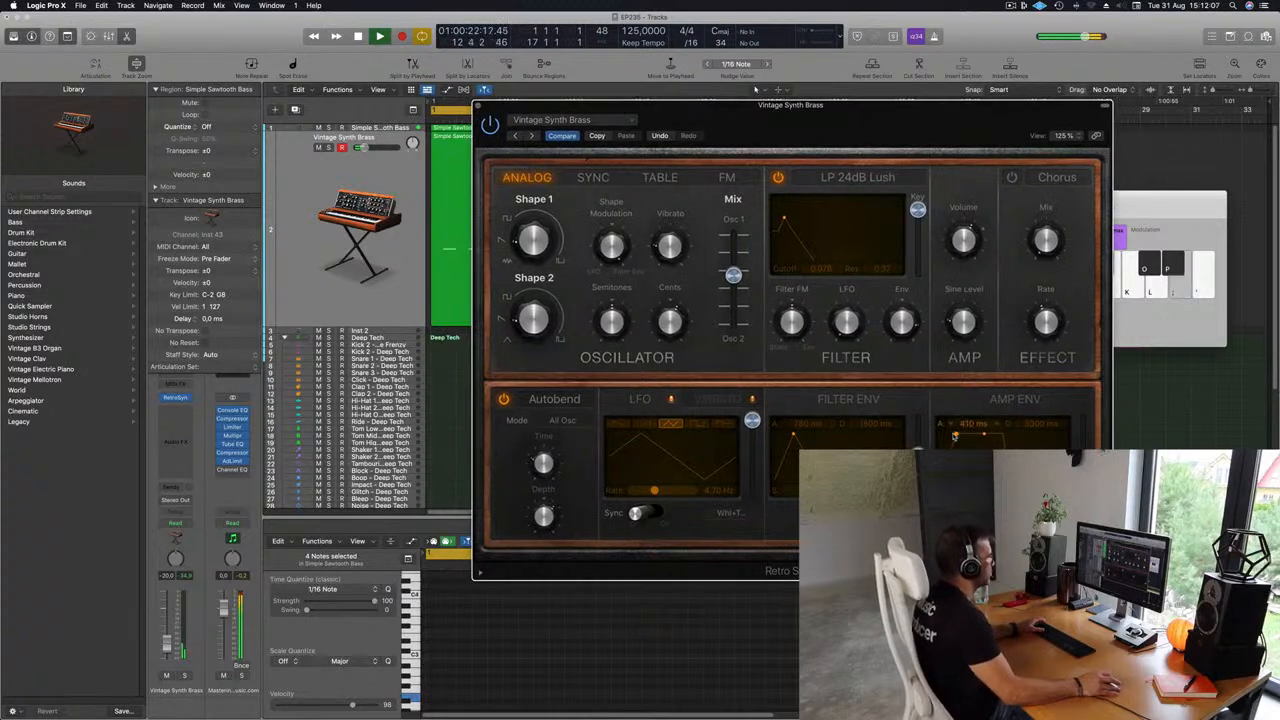
left_click_drag(954, 436, 958, 436)
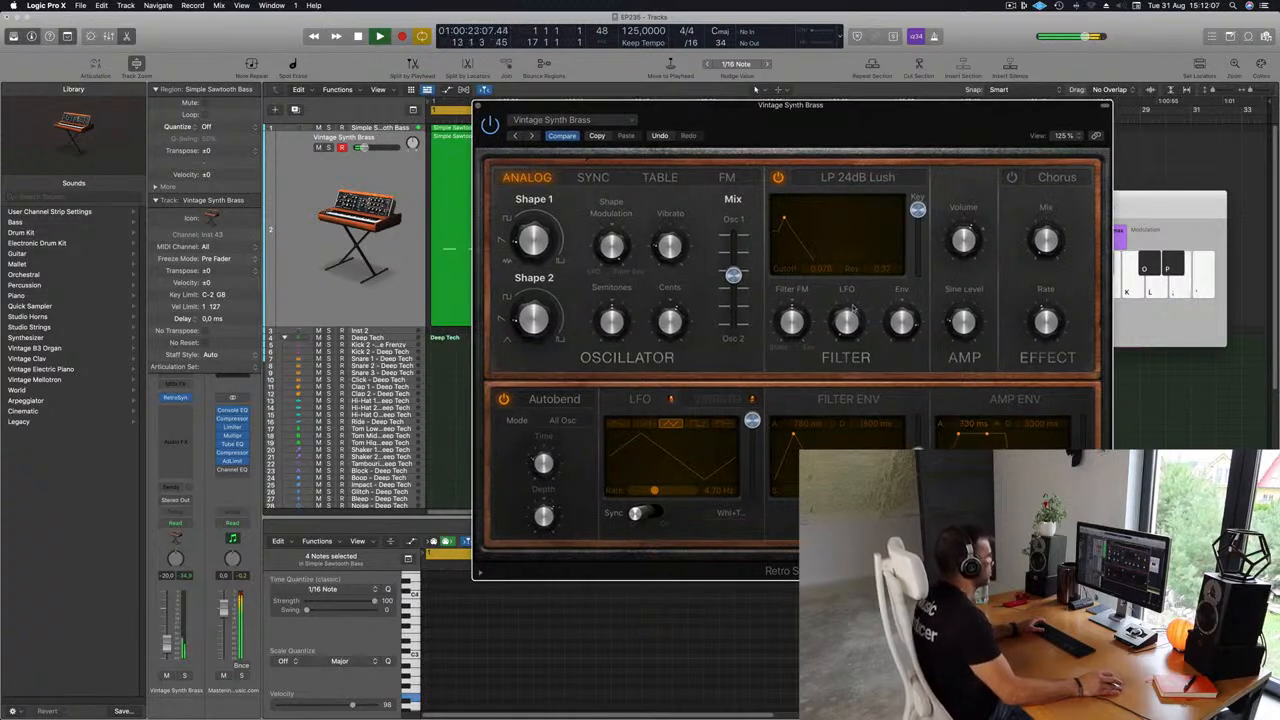
Switch the filter type to LP 12dB Creamy and raise the cutoff.
left_click(842, 180)
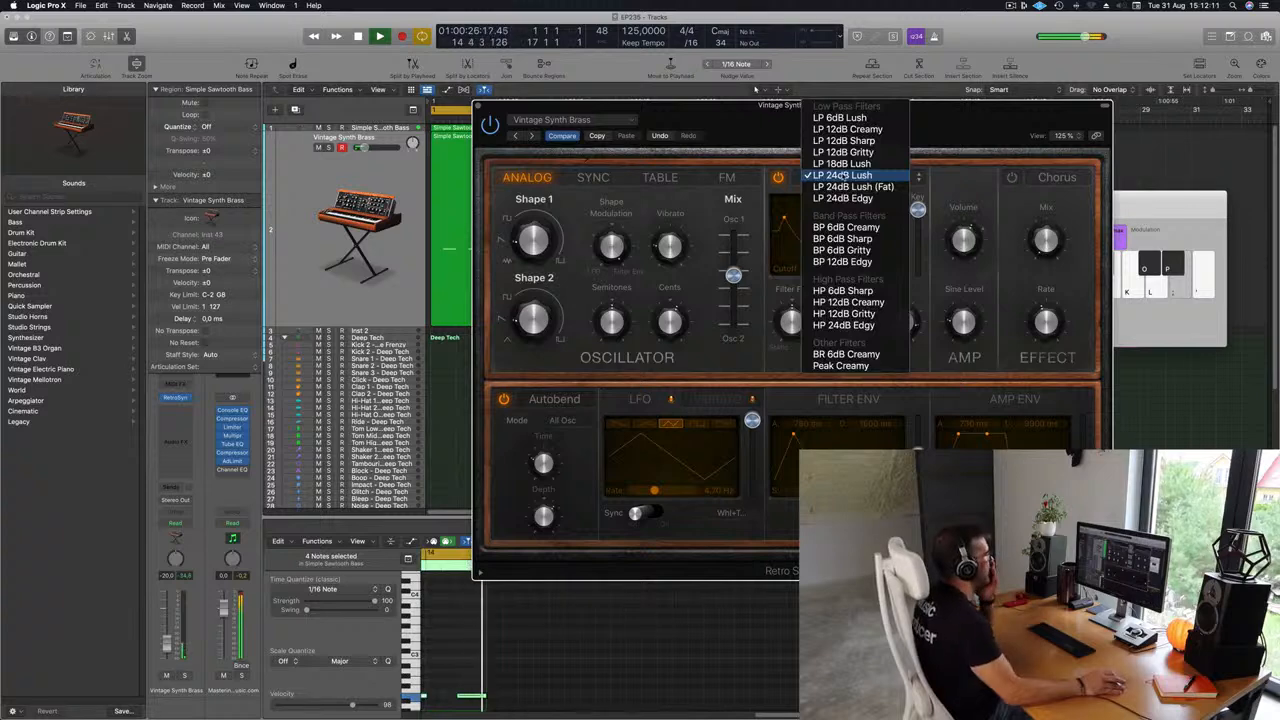
left_click(829, 131)
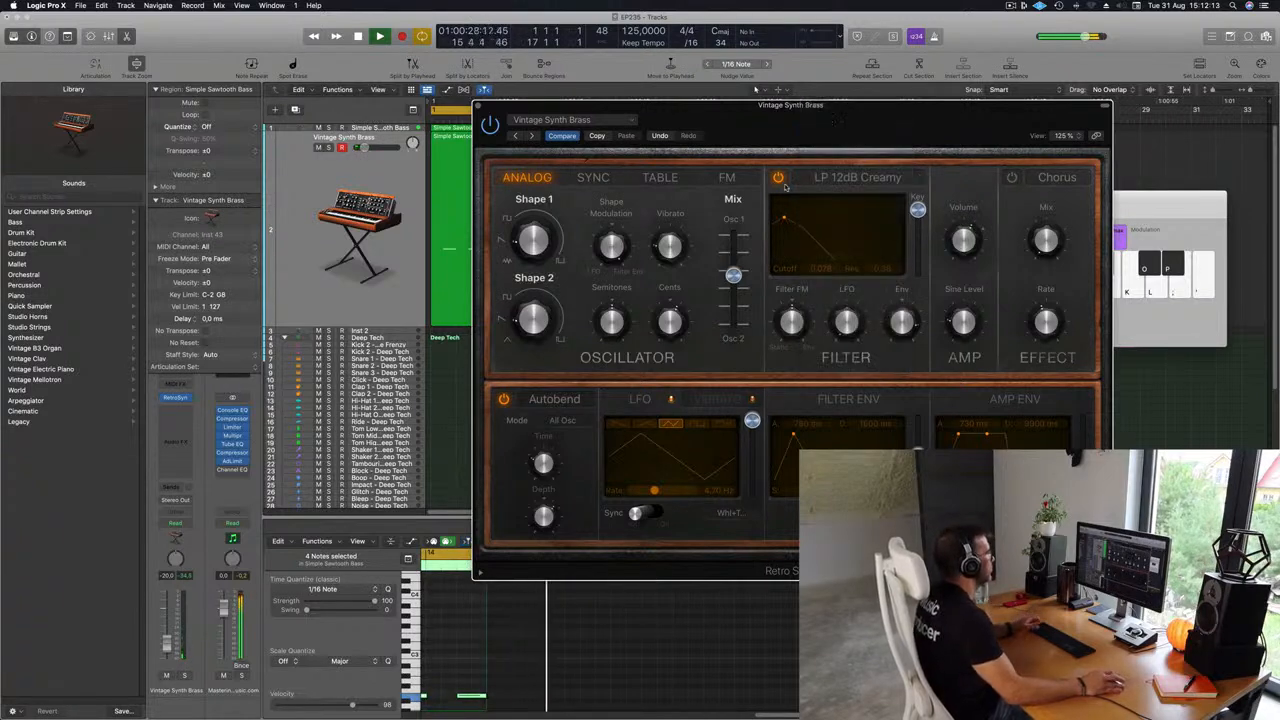
left_click_drag(795, 220, 827, 220)
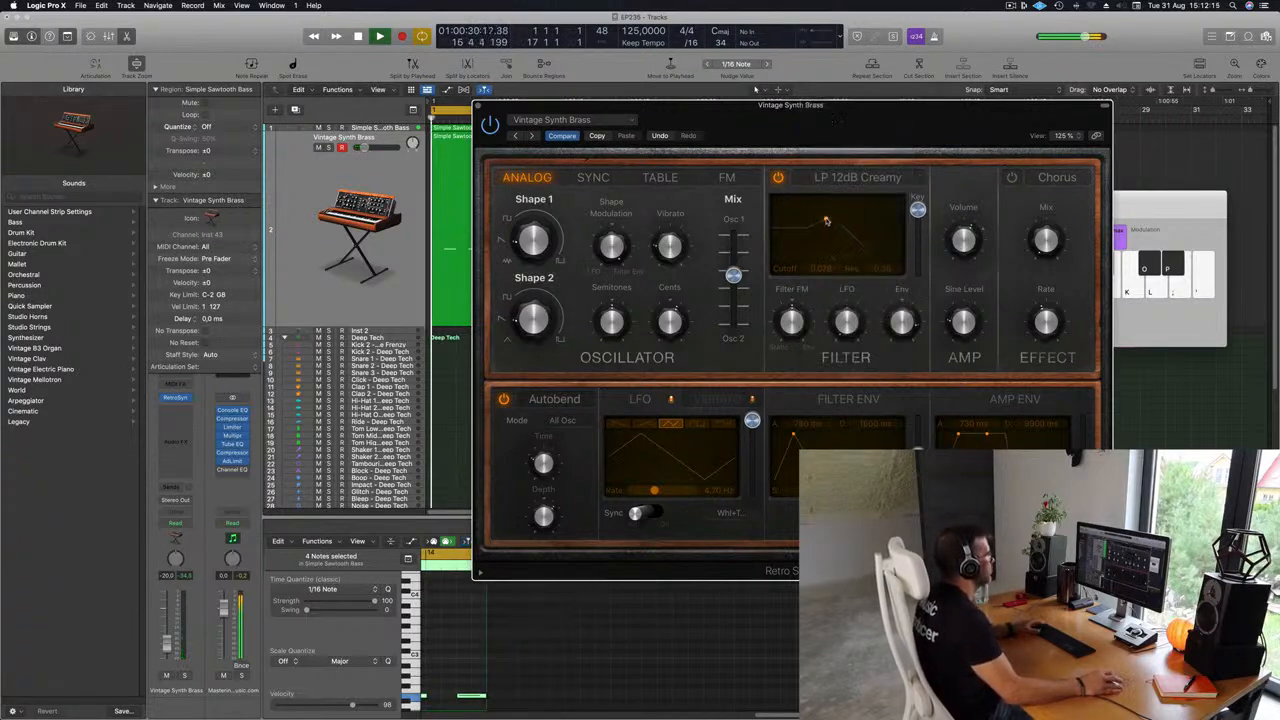
left_click_drag(705, 137, 714, 304)
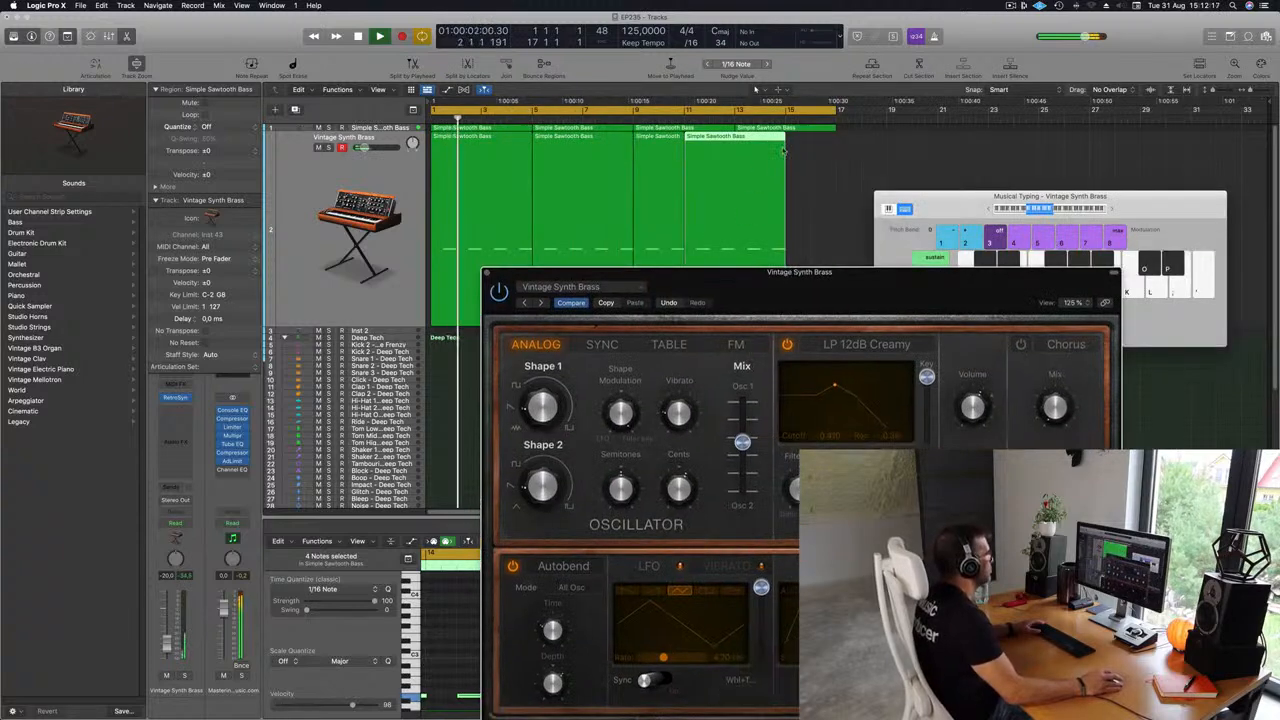
Delete the misaligned region copies on the Vintage Synth Brass track and repeat its first region twice again.
left_click_drag(794, 148, 643, 172)
key("BackSpace")
left_click(587, 168)
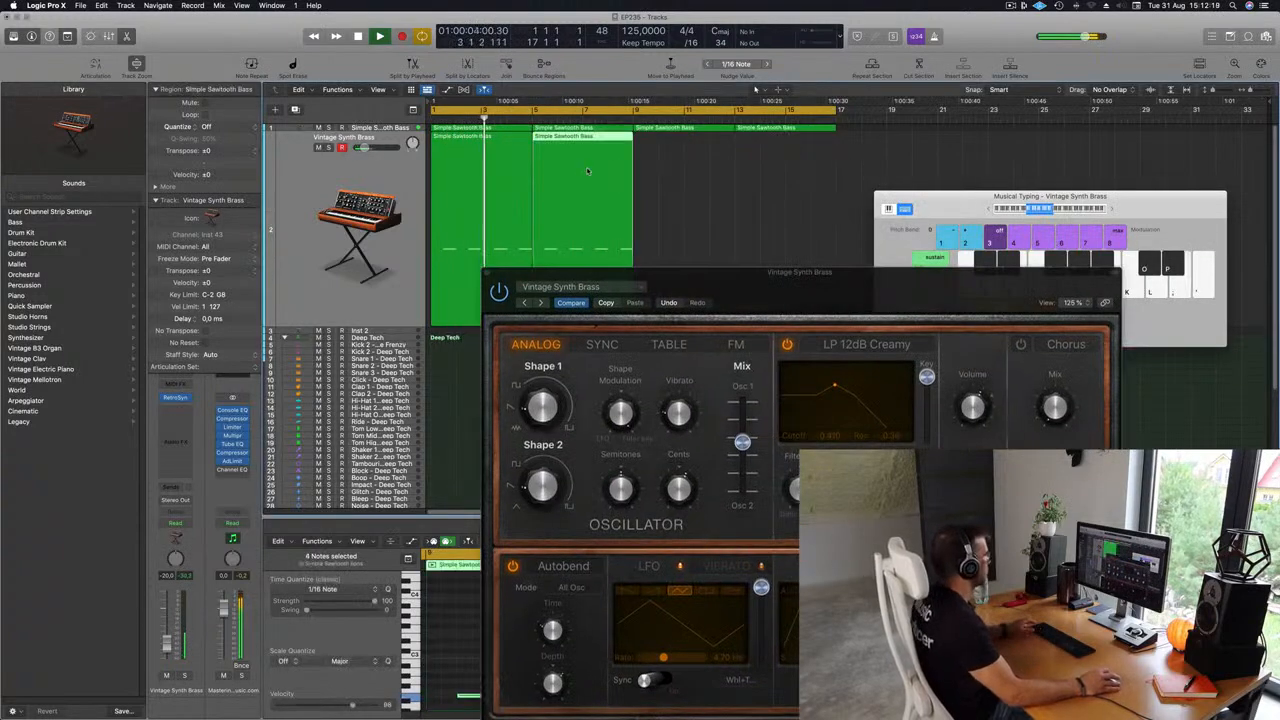
key("super+r")
key("super+r")
Lower the Retro Synth filter cutoff slightly in the filter display.
left_click_drag(830, 281, 854, 233)
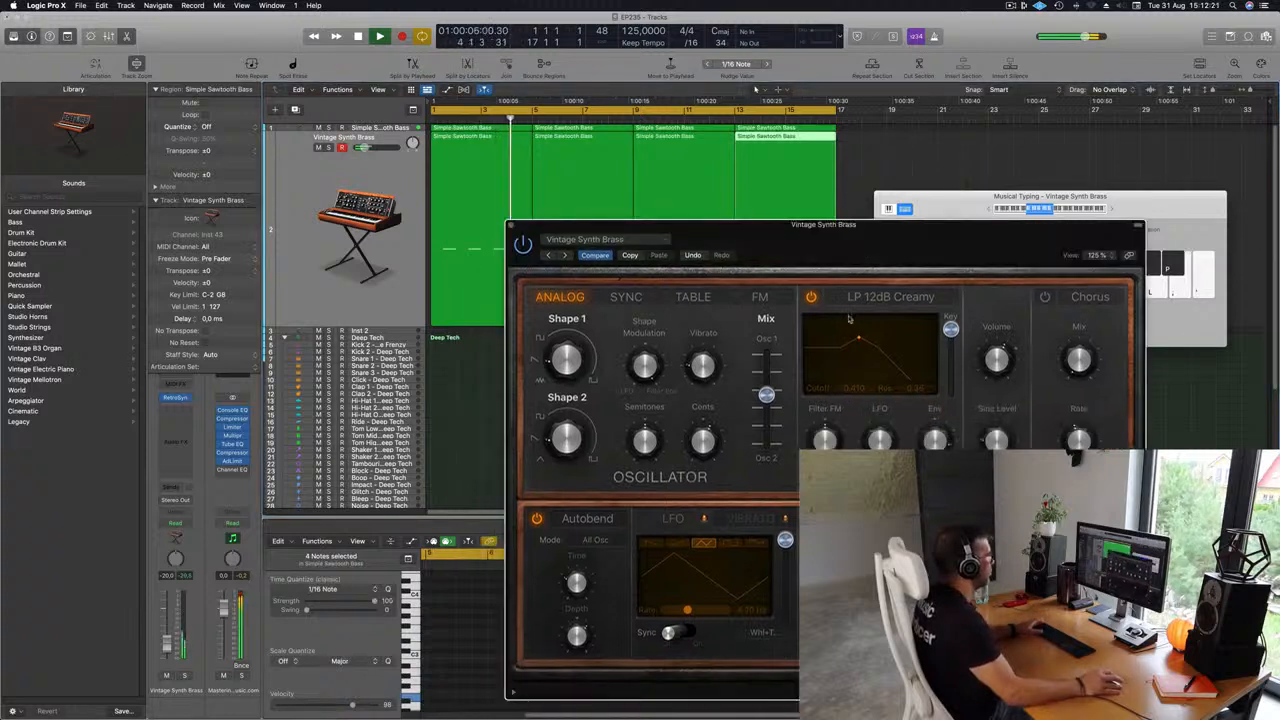
left_click_drag(858, 339, 817, 336)
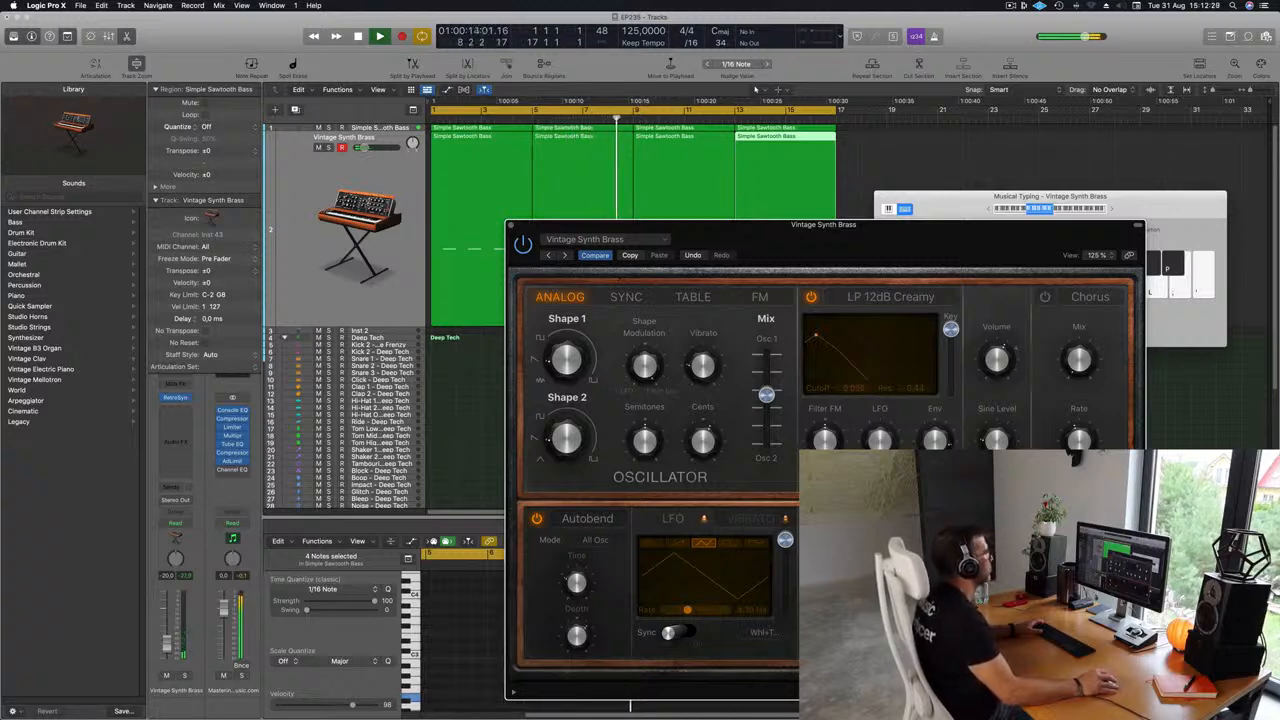
Raise the filter's LFO modulation amount to about 0.53 and turn on LFO sync.
left_click_drag(955, 225, 910, 67)
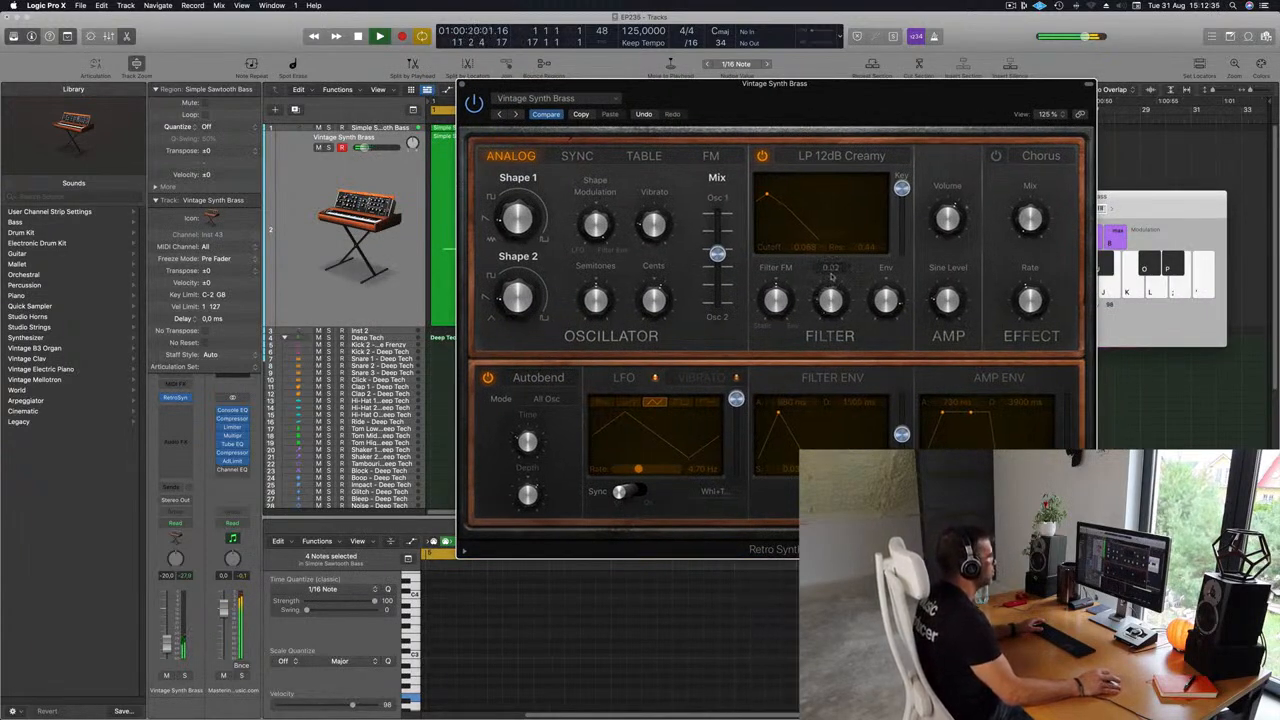
left_click_drag(832, 276, 835, 296)
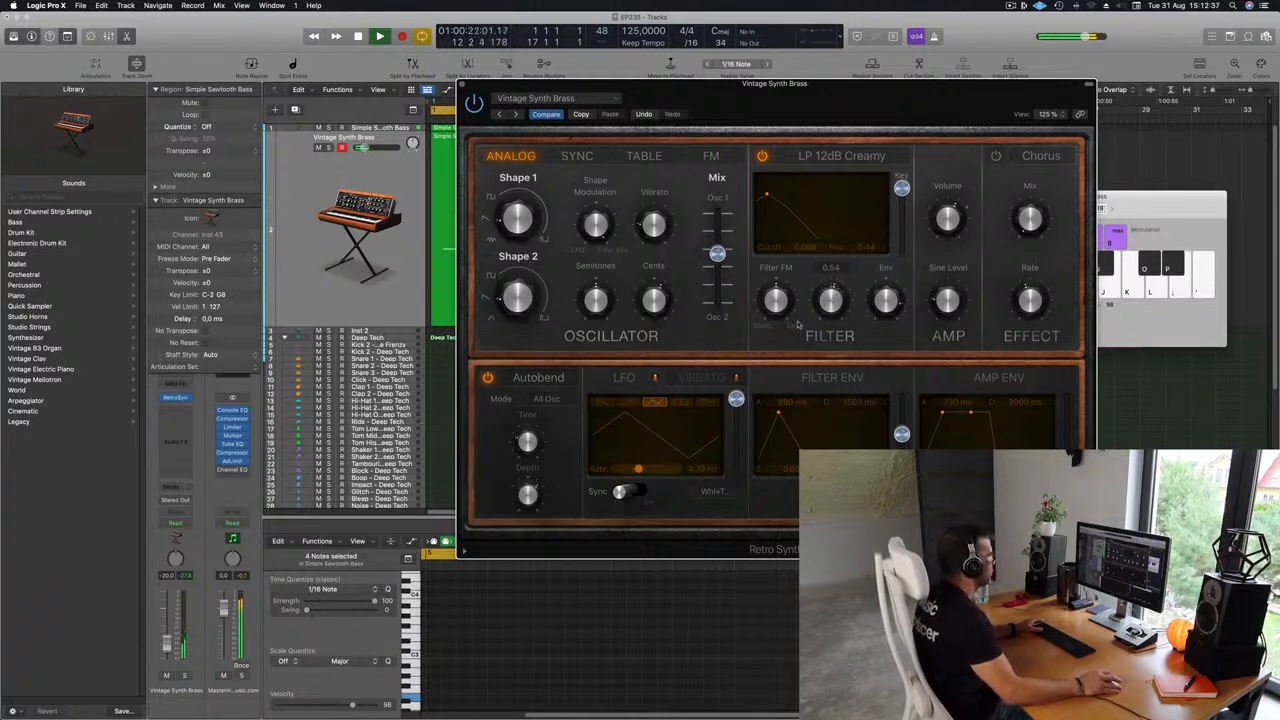
left_click(622, 491)
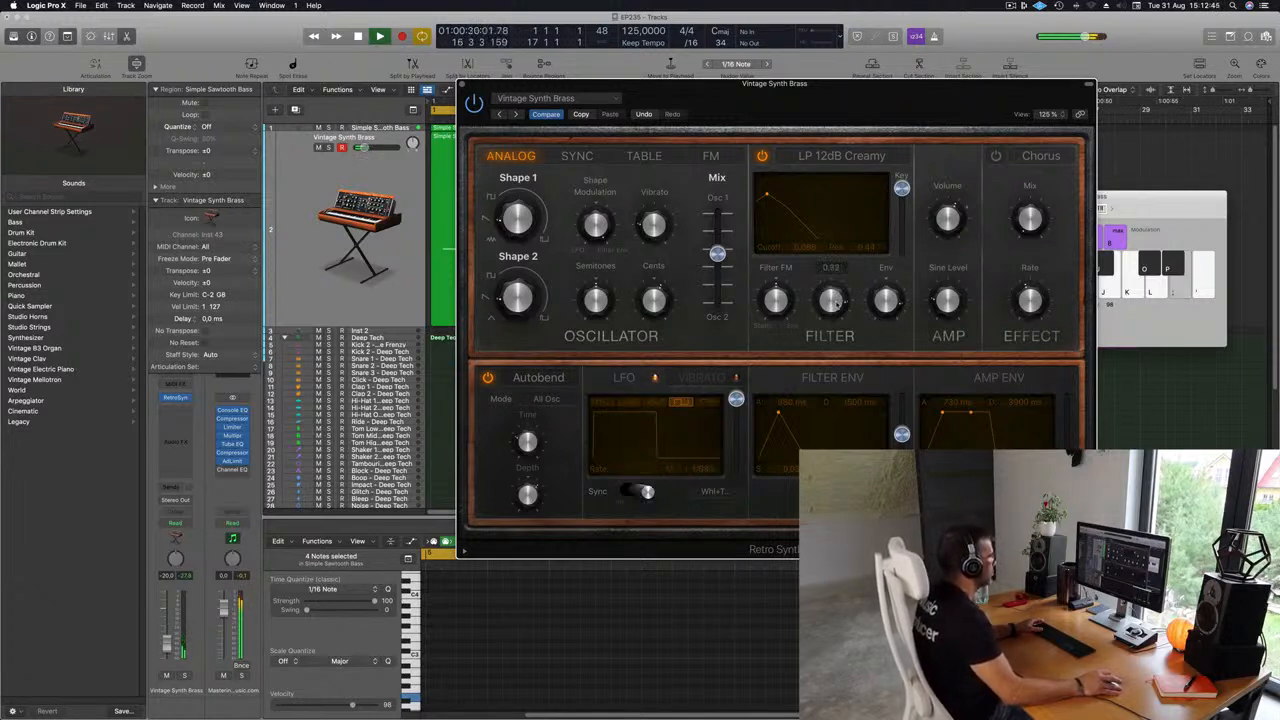
left_click_drag(836, 296, 832, 304)
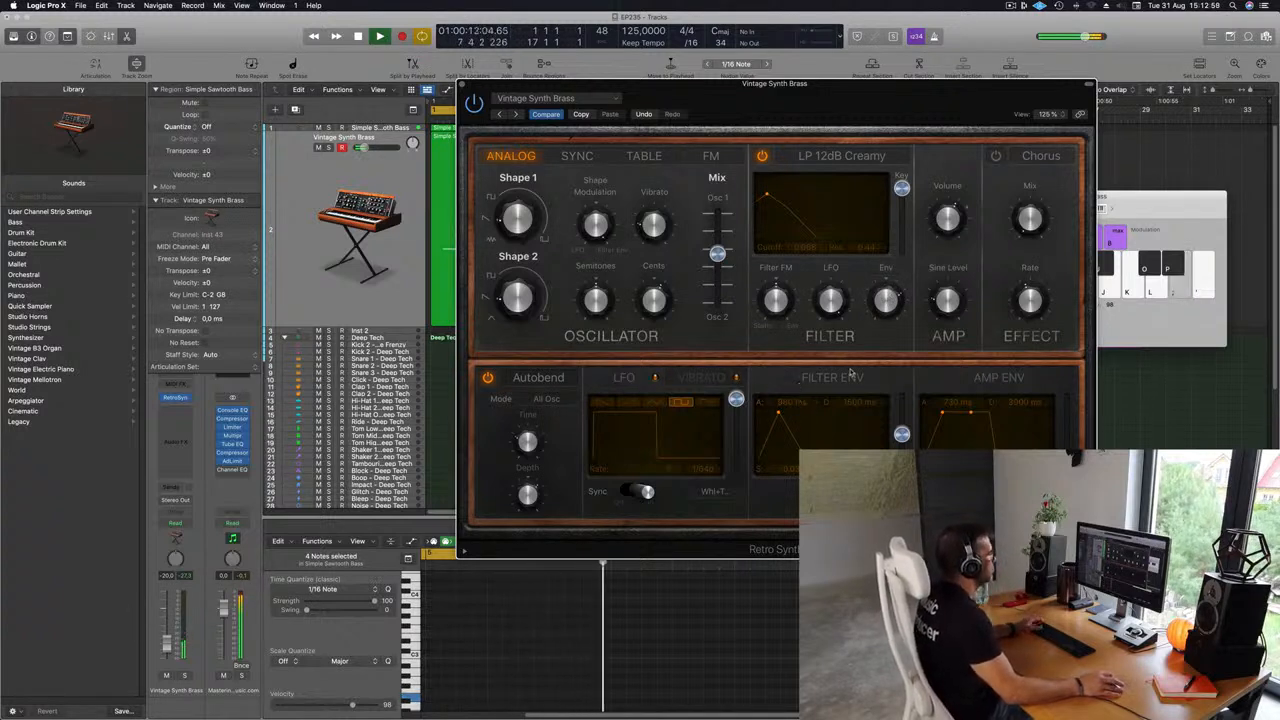
Close the Retro Synth plugin window.
left_click_drag(852, 86, 895, 88)
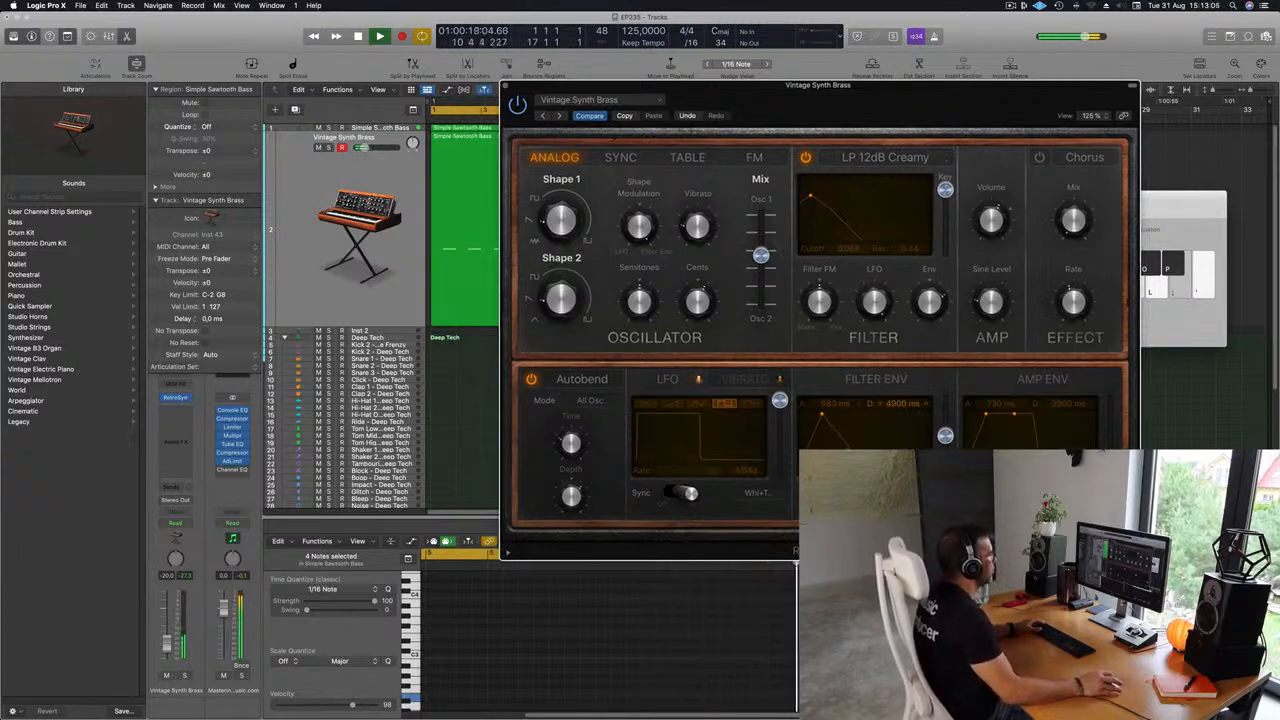
left_click_drag(912, 118, 805, 102)
left_click(465, 84)
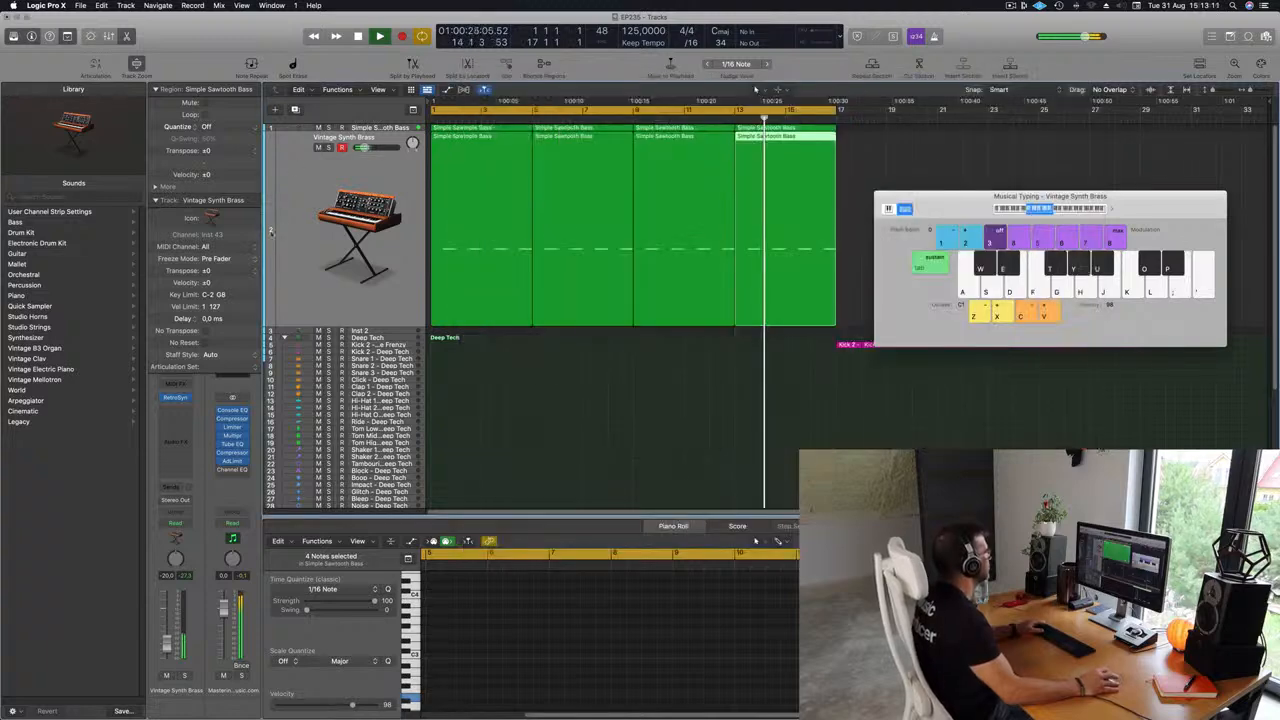
Duplicate the Vintage Synth Brass track and copy its first region onto the new track.
left_click(313, 217)
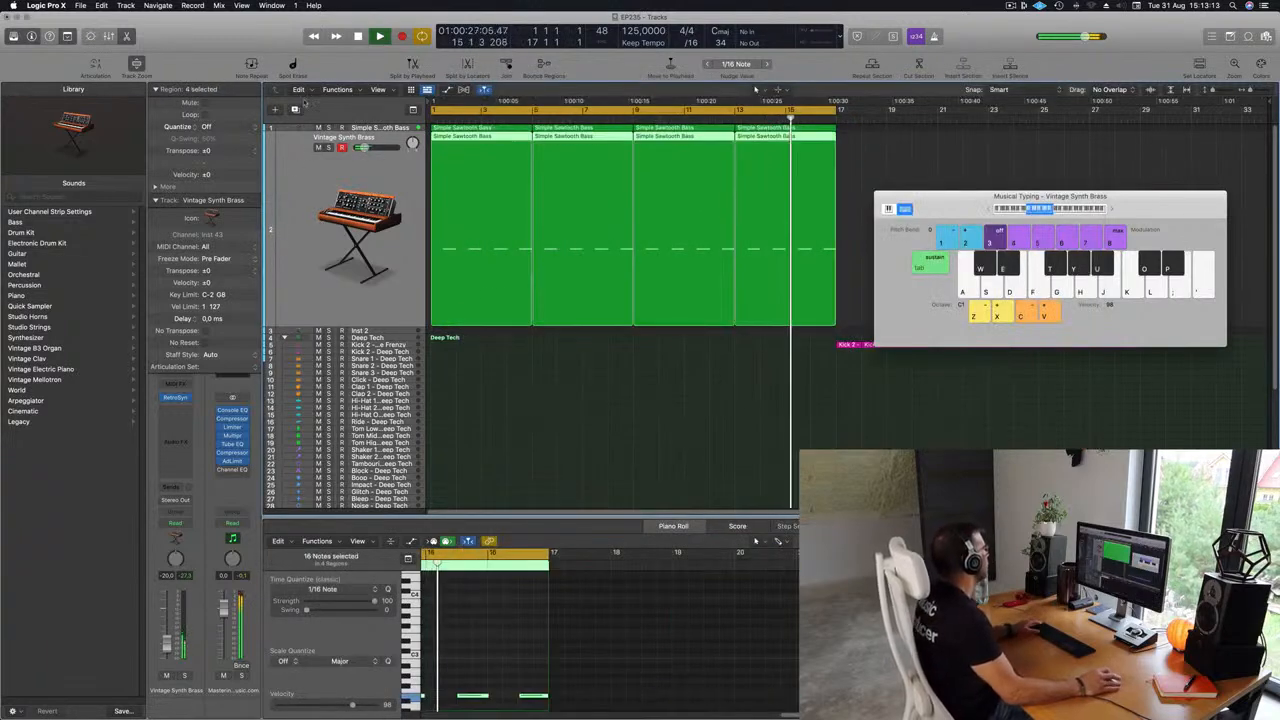
key("super+d")
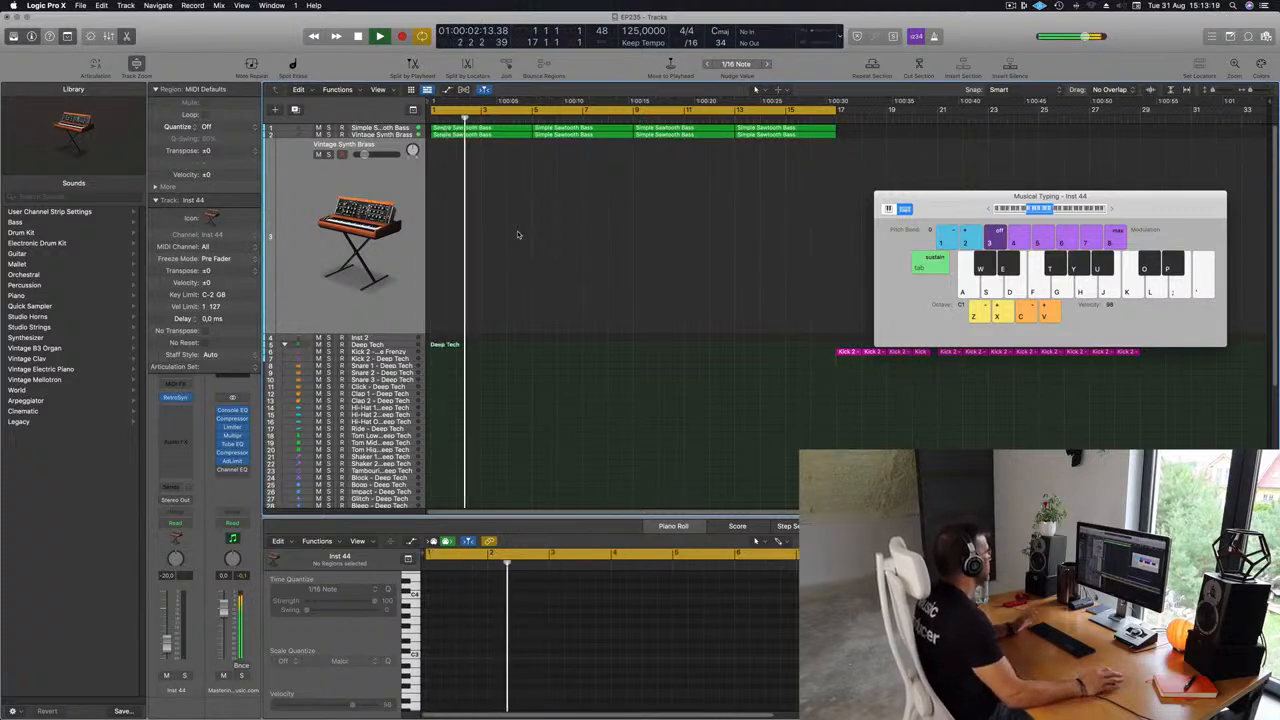
left_click(490, 130)
left_click_drag(490, 130, 494, 163)
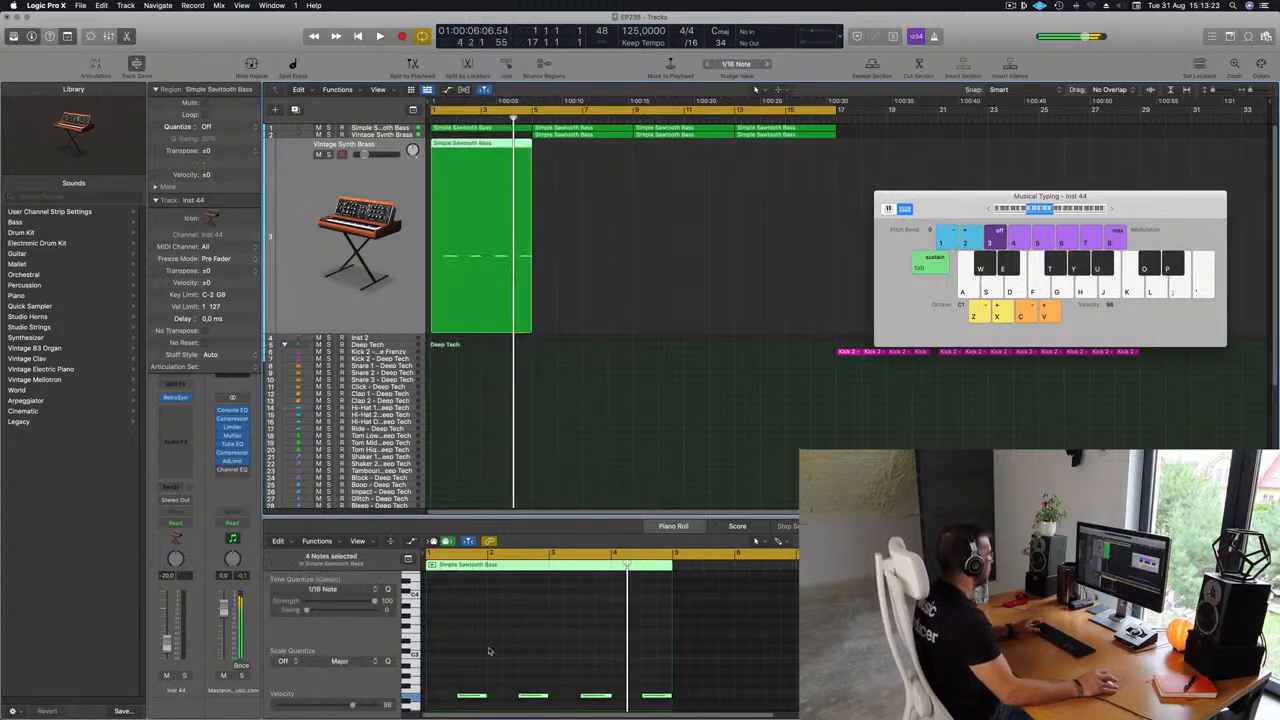
Delete all but the first note in the copied region and stretch that note across the whole region.
scroll(462, 651, "down", 1)
left_click_drag(510, 627, 533, 677)
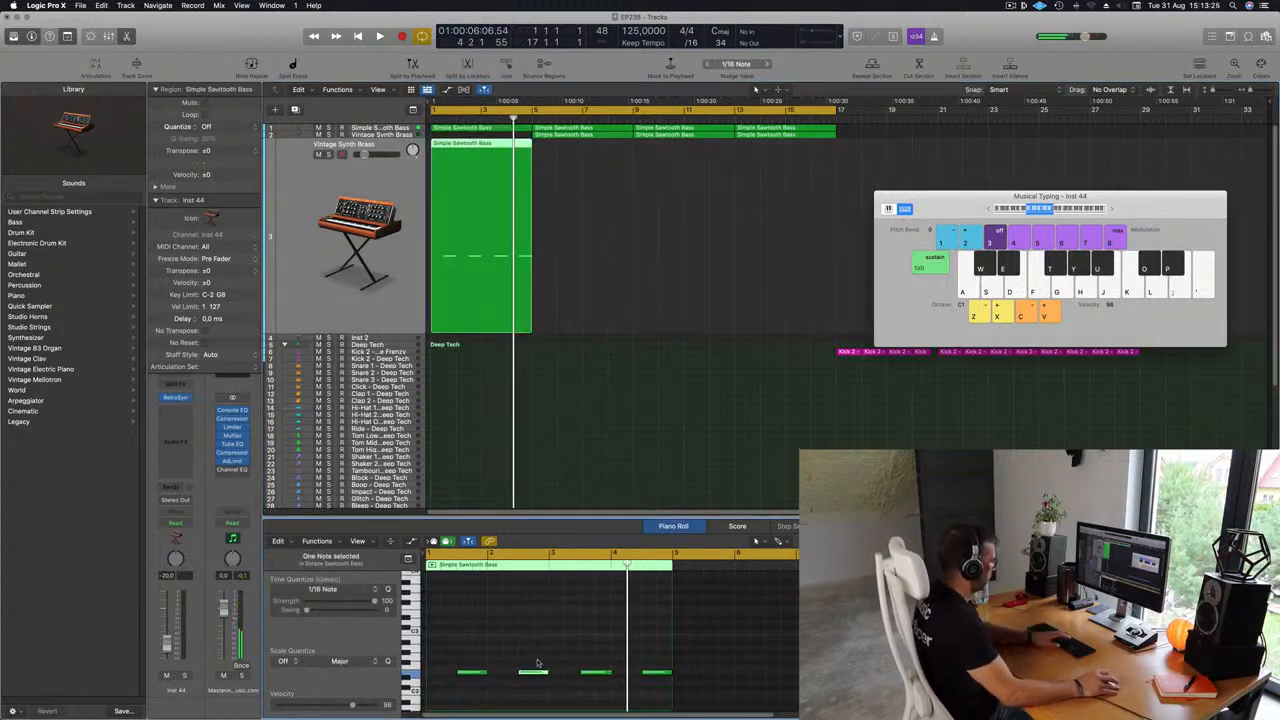
left_click_drag(560, 636, 674, 686)
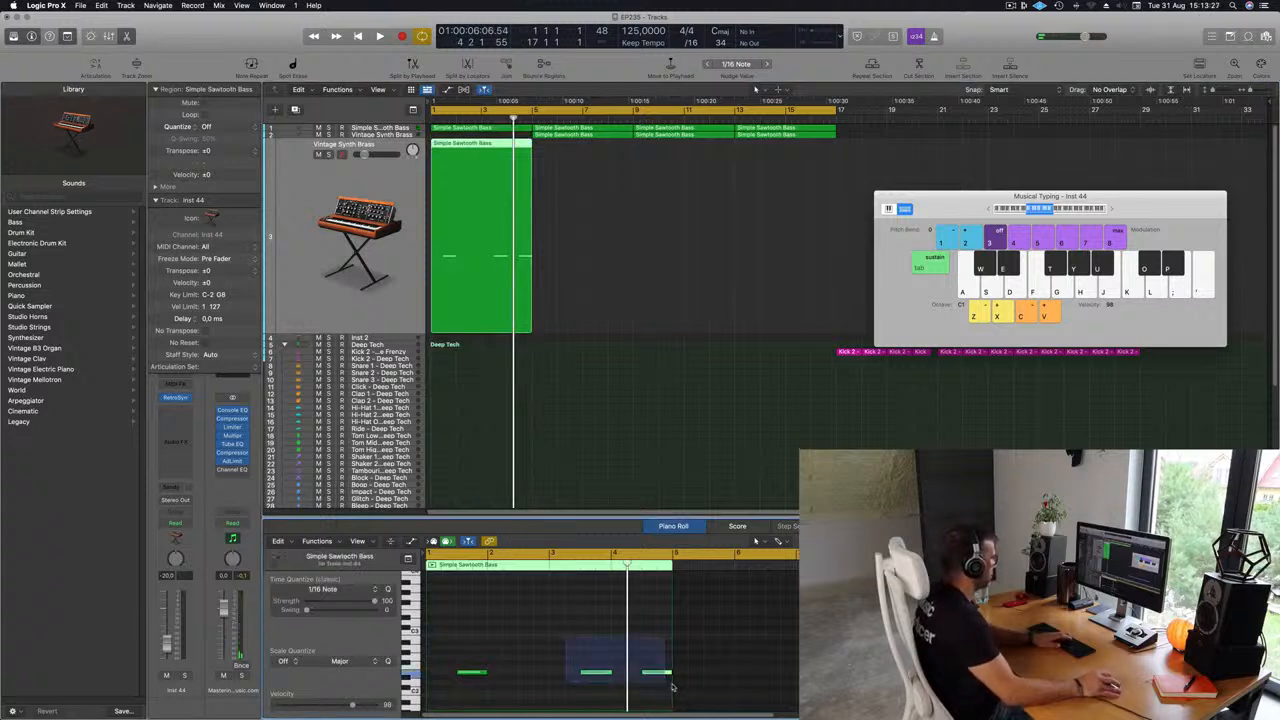
key("Delete")
left_click_drag(475, 674, 660, 672)
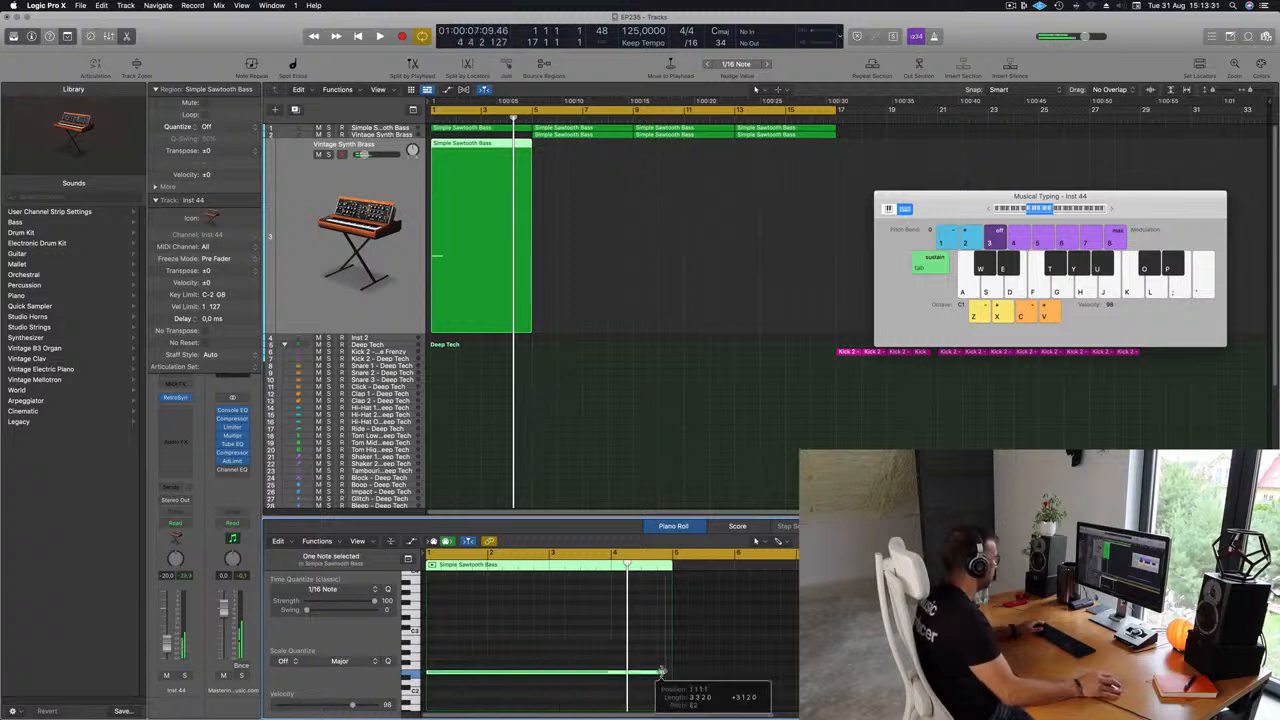
left_click(351, 187)
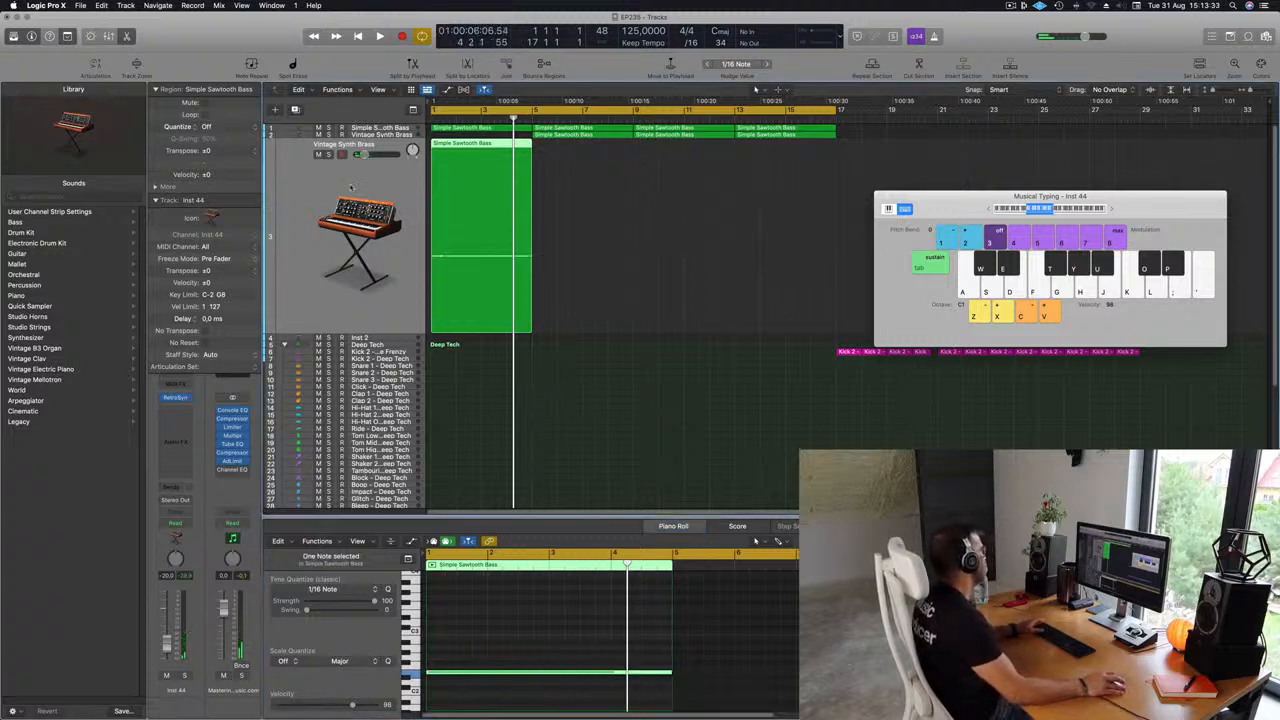
left_click_drag(584, 136, 490, 146)
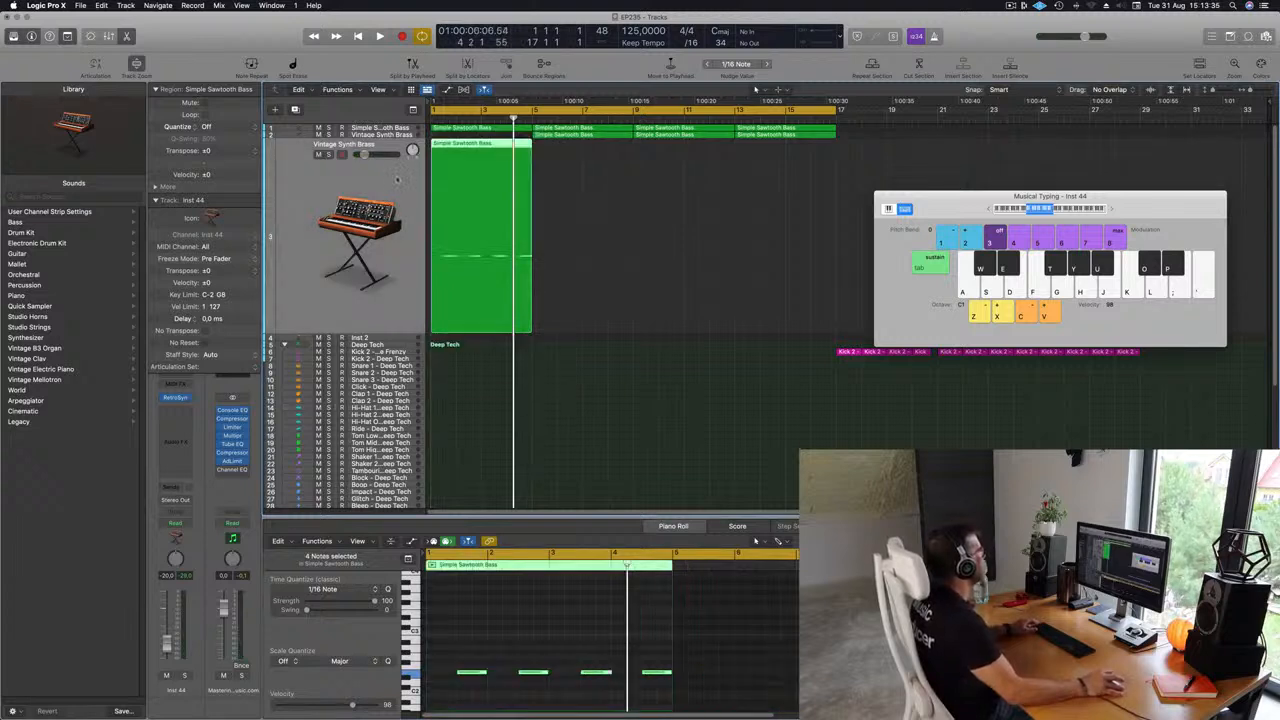
left_click(579, 135)
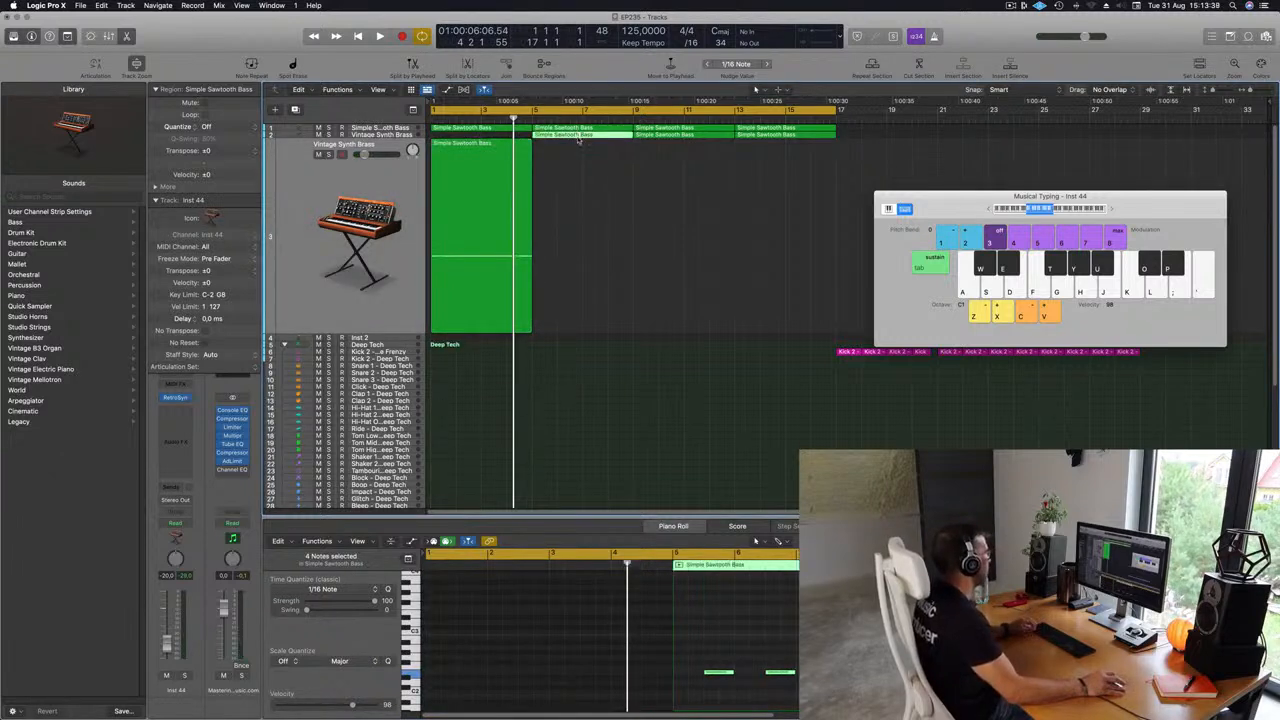
left_click_drag(578, 141, 430, 162)
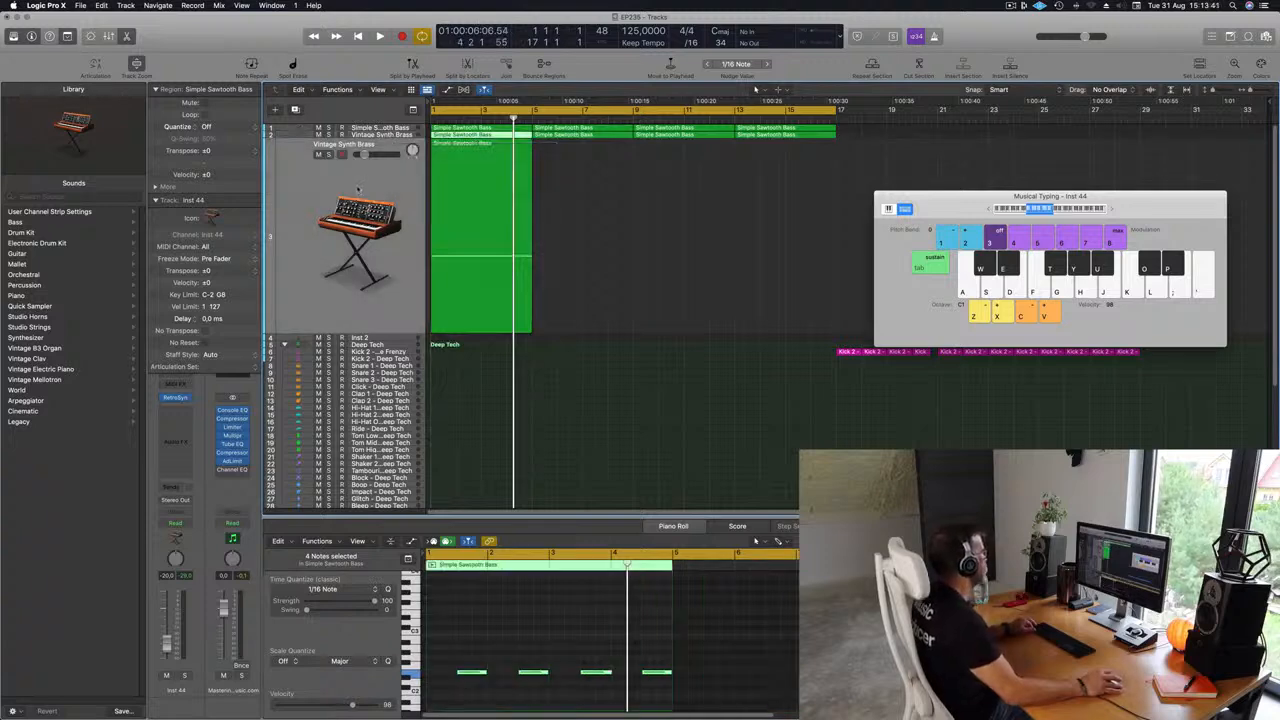
Open the new track's Retro Synth and load the Rain Clouds preset from Synth Pads.
left_click(175, 398)
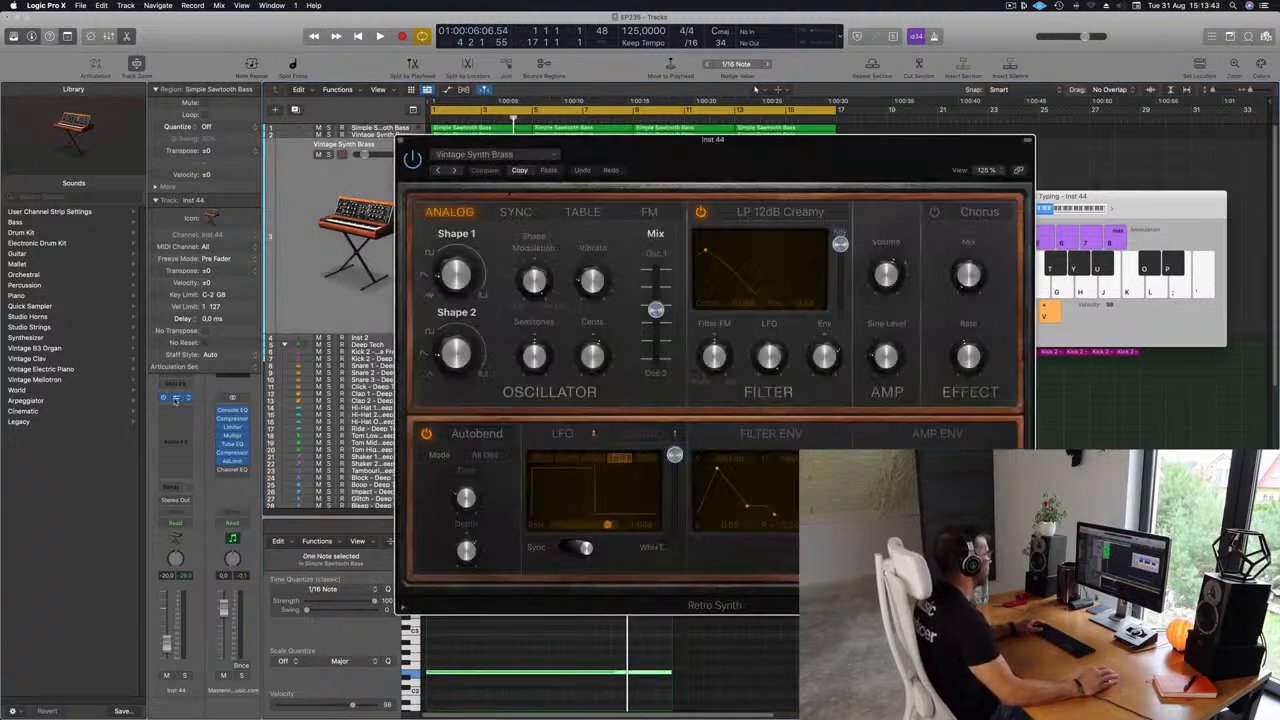
left_click(495, 157)
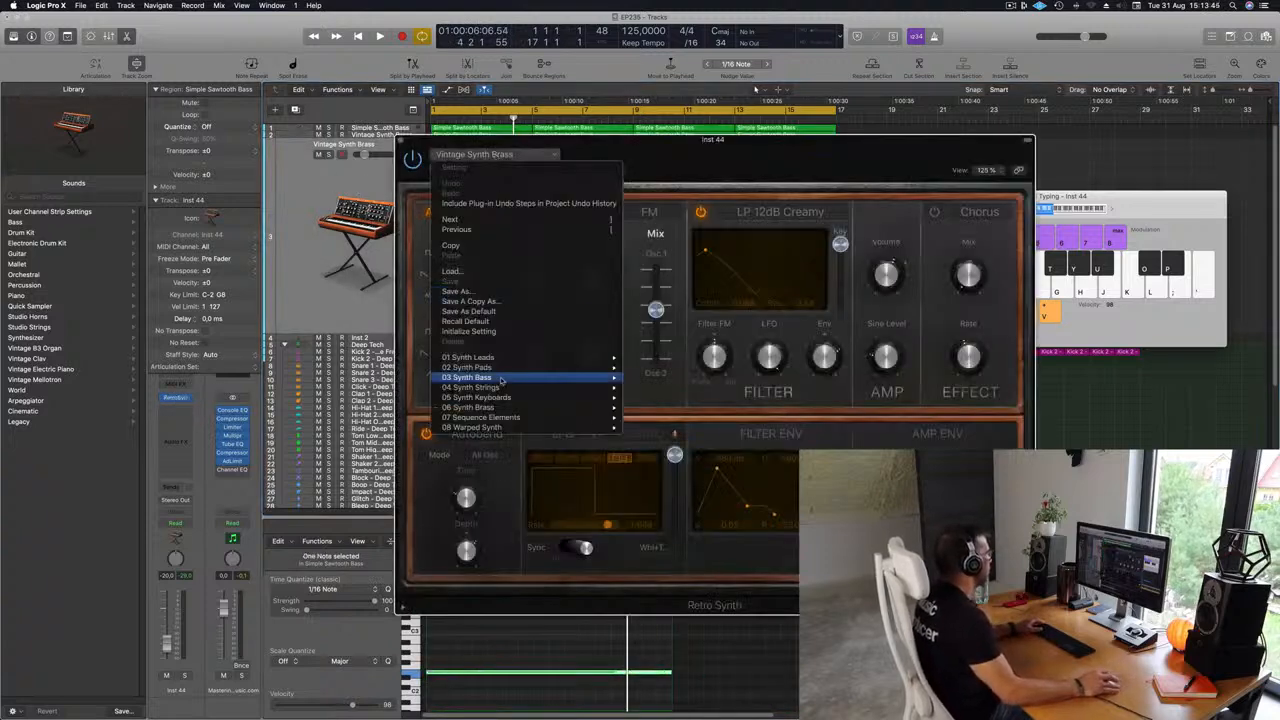
mouse_move(507, 371)
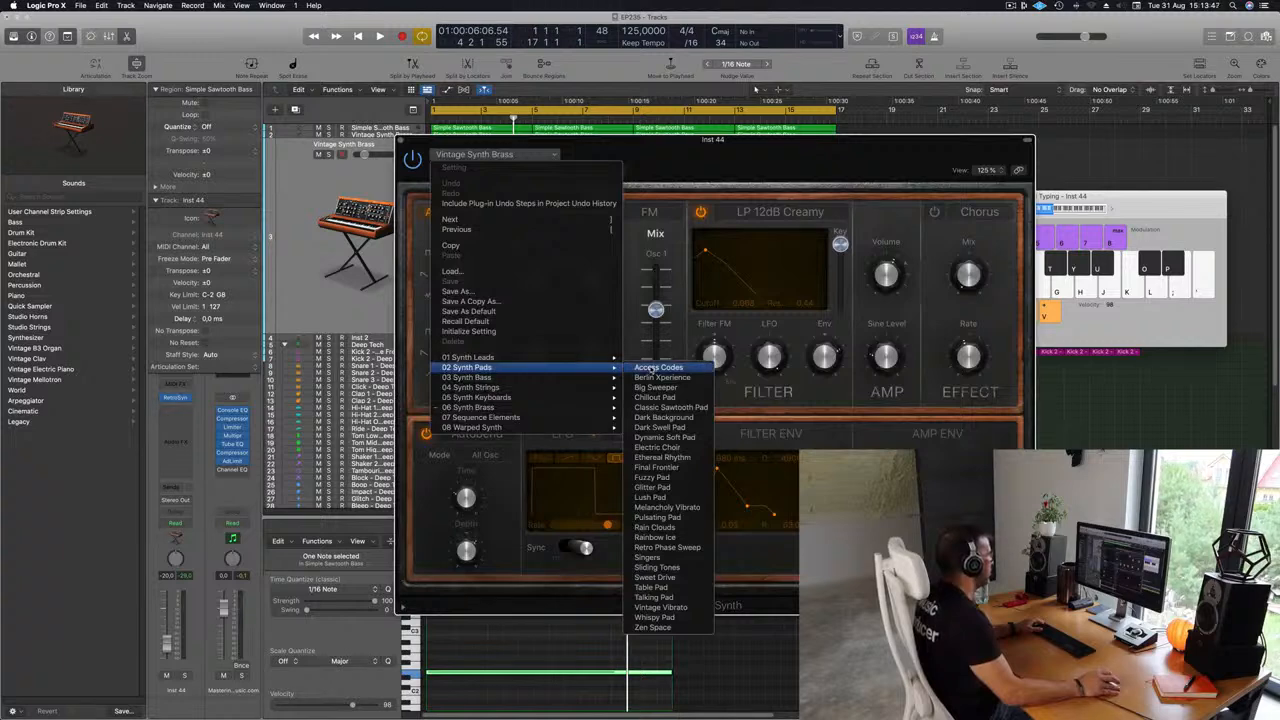
left_click(655, 527)
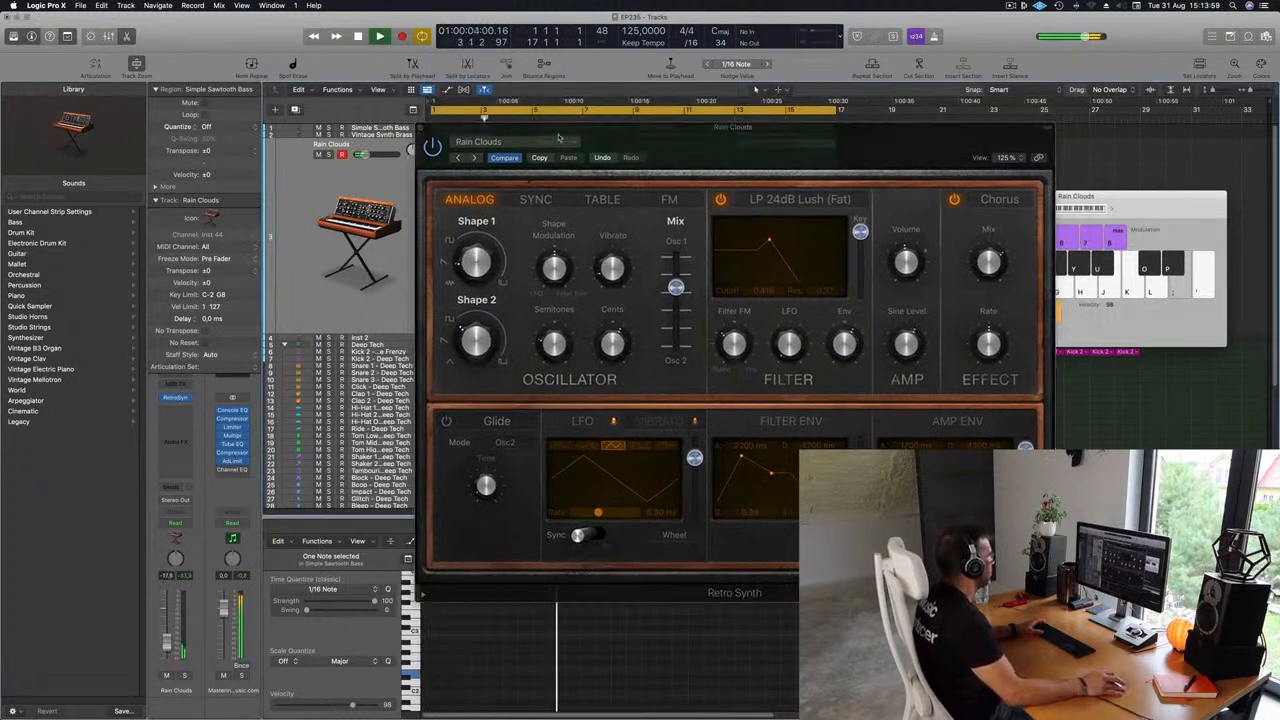
Step through the following Synth Pads presets to audition them during playback.
left_click(475, 159)
left_click(475, 159)
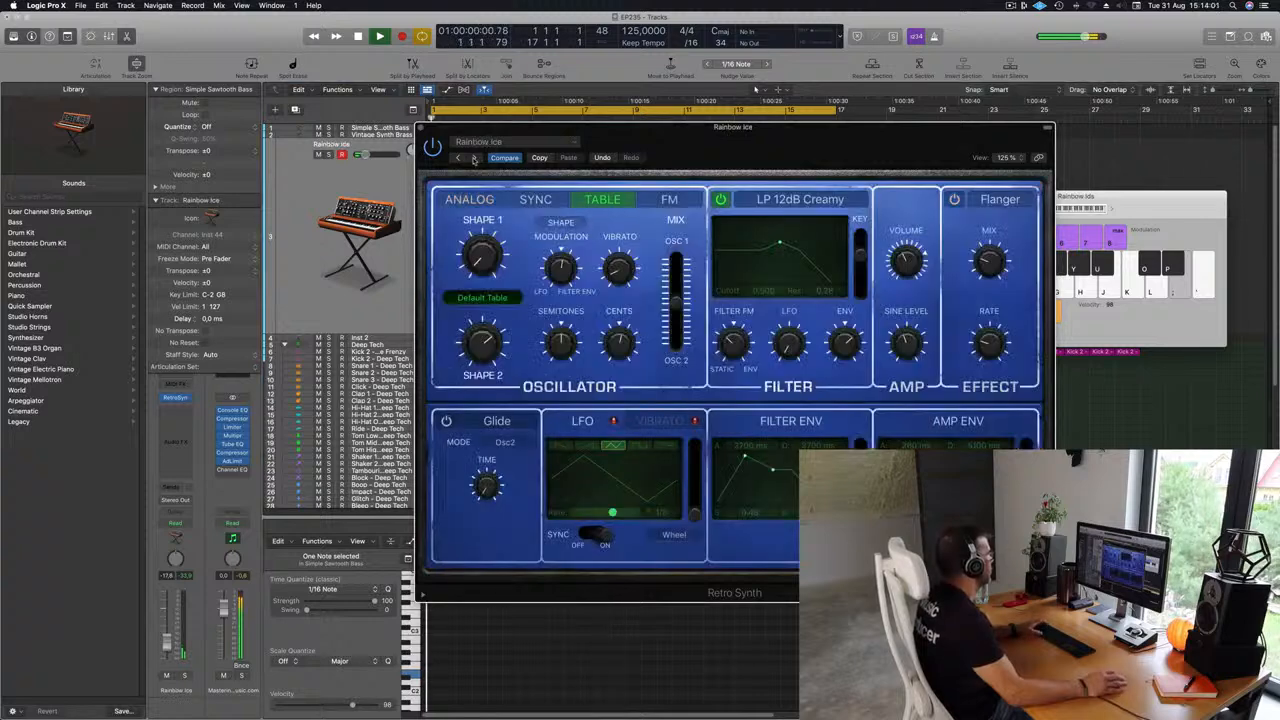
left_click(475, 159)
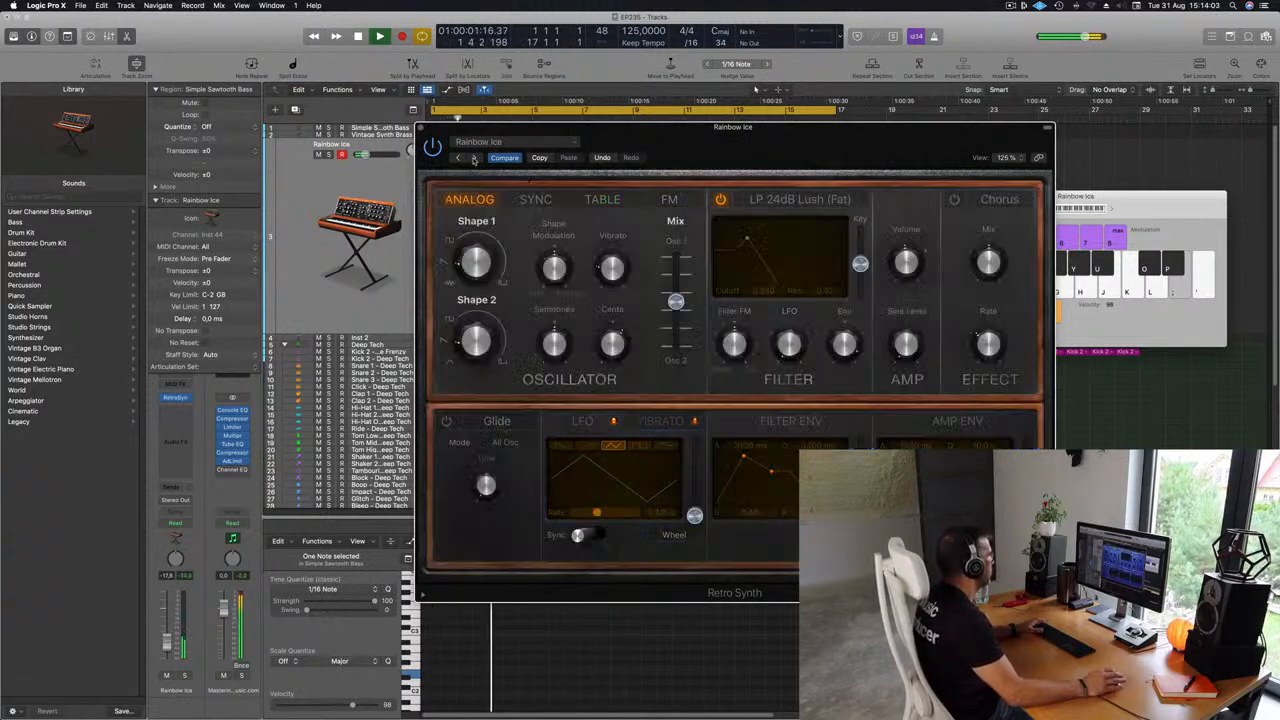
left_click_drag(763, 145, 723, 155)
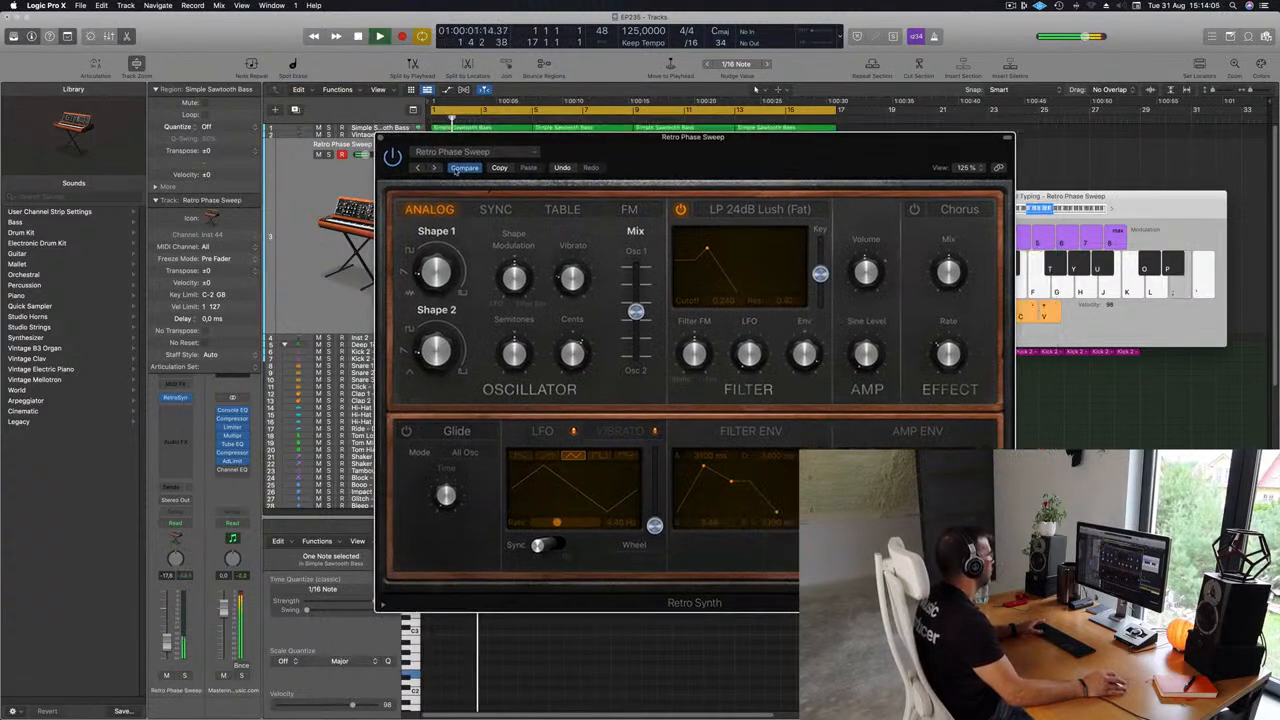
left_click(436, 170)
key("space")
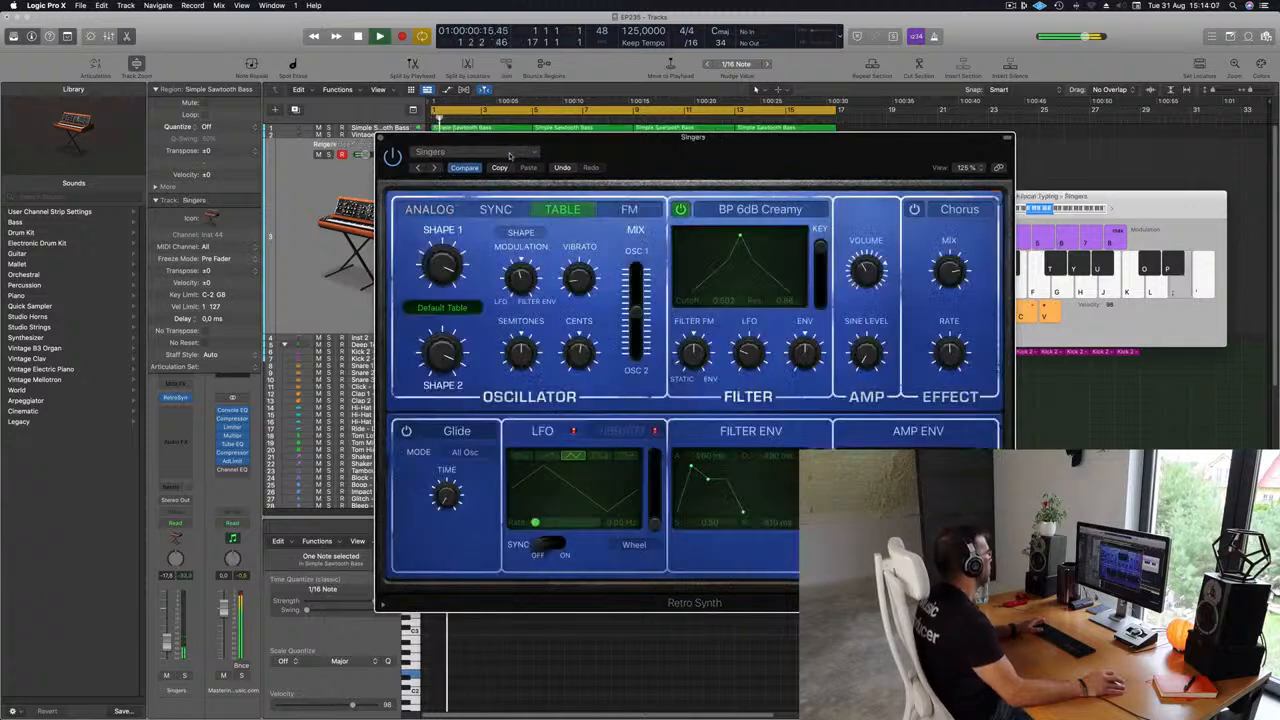
Load the Chillout Pad preset from the Synth Pads category.
left_click_drag(641, 139, 666, 128)
left_click(490, 141)
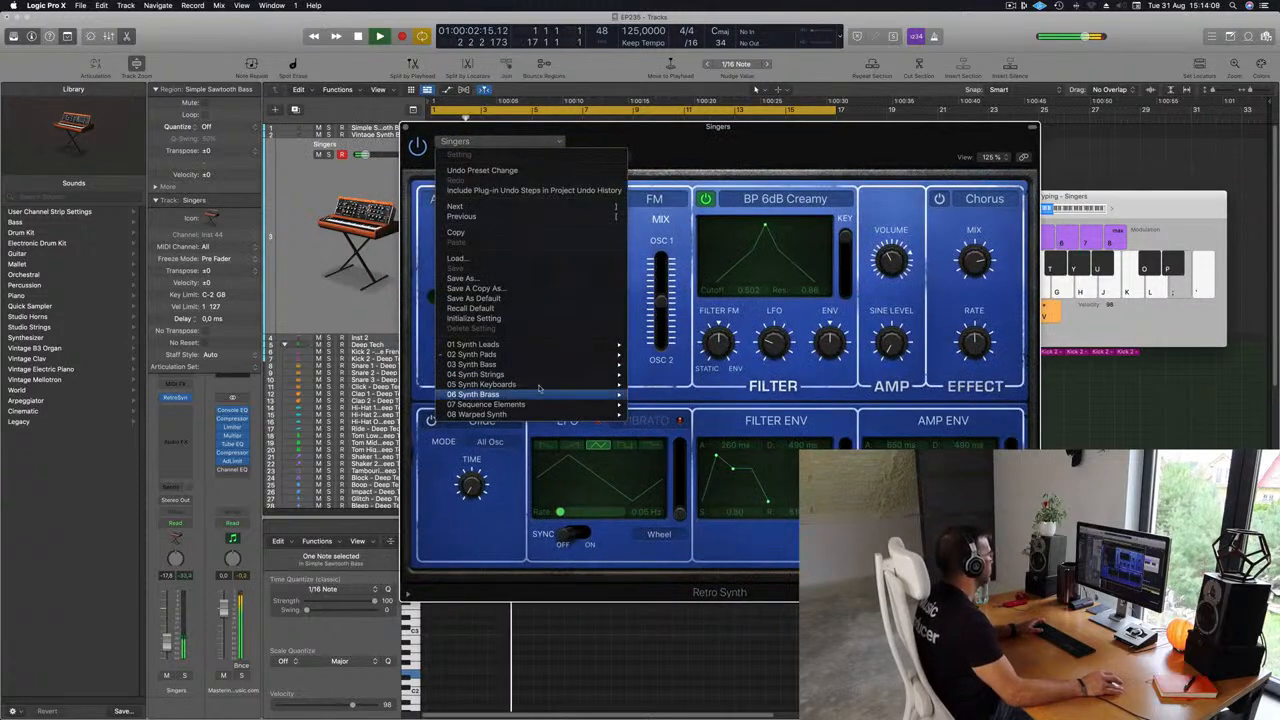
mouse_move(590, 355)
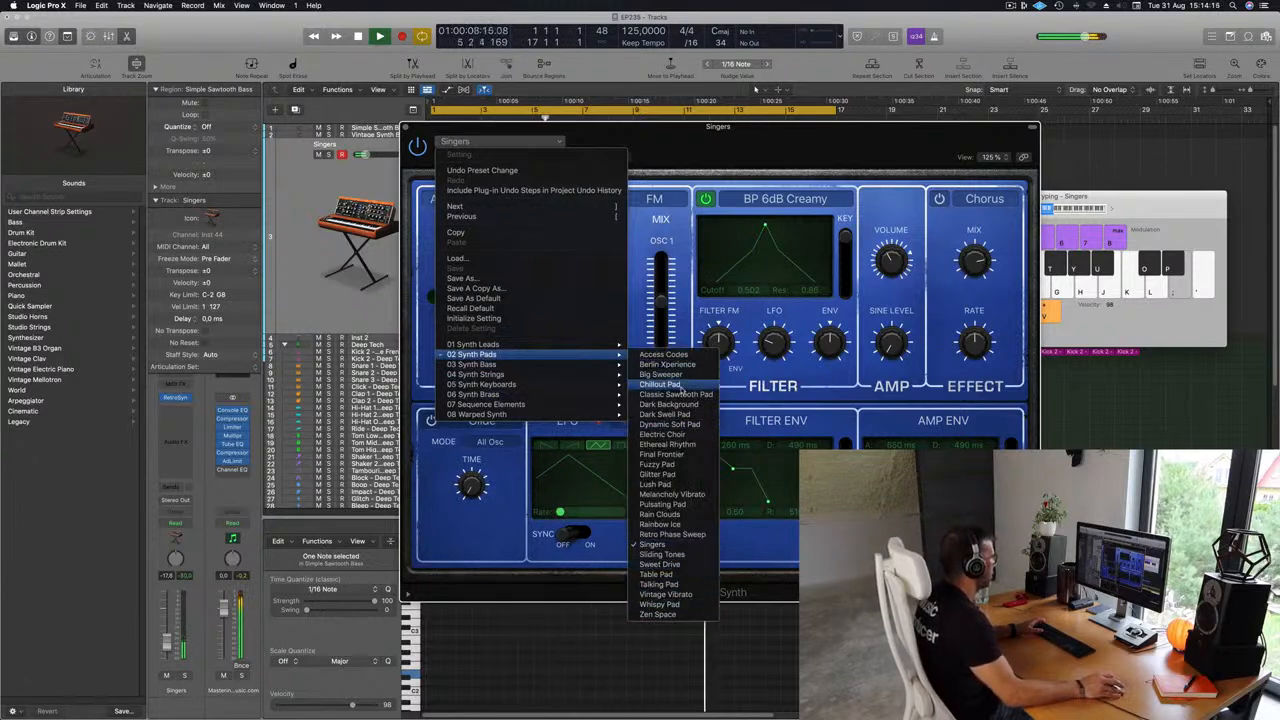
left_click(660, 384)
Shape the Chillout Pad filter: adjust the Filter Envelope attack and lower the cutoff to about 0.378.
mouse_move(779, 130)
left_mouse_down()
mouse_move(722, 139)
mouse_move(796, 122)
left_mouse_up()
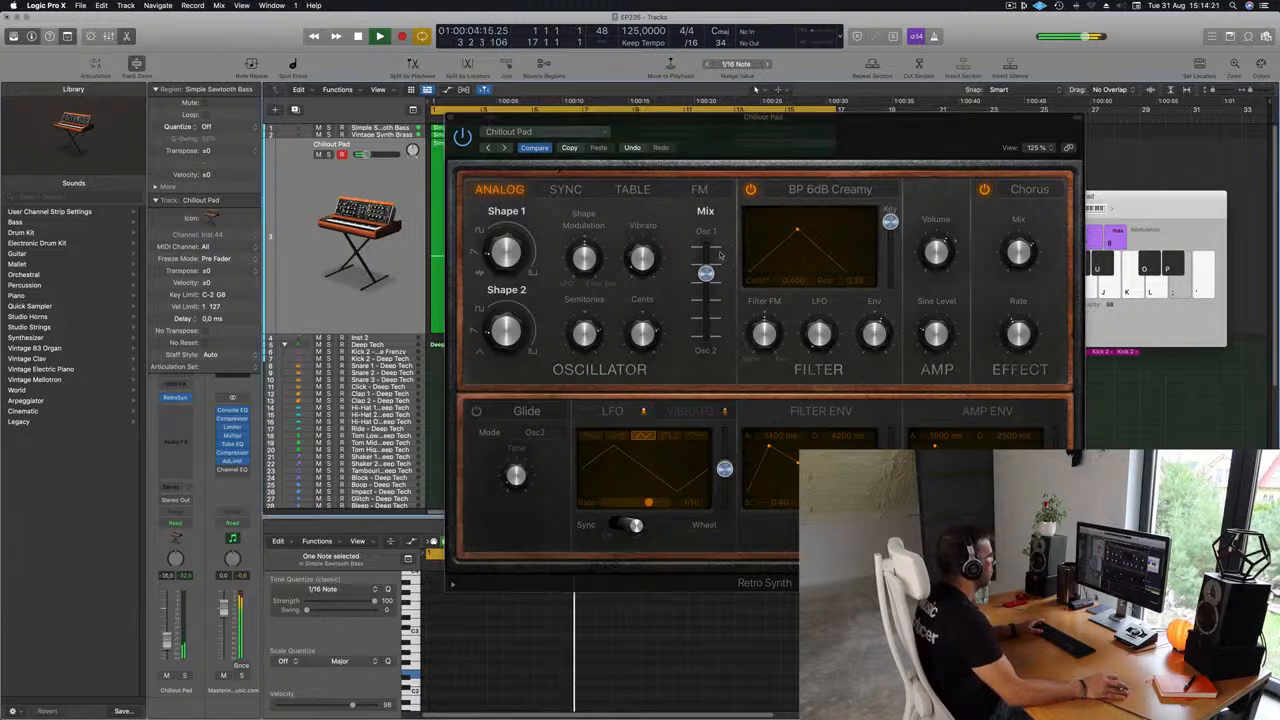
left_click_drag(797, 233, 786, 236)
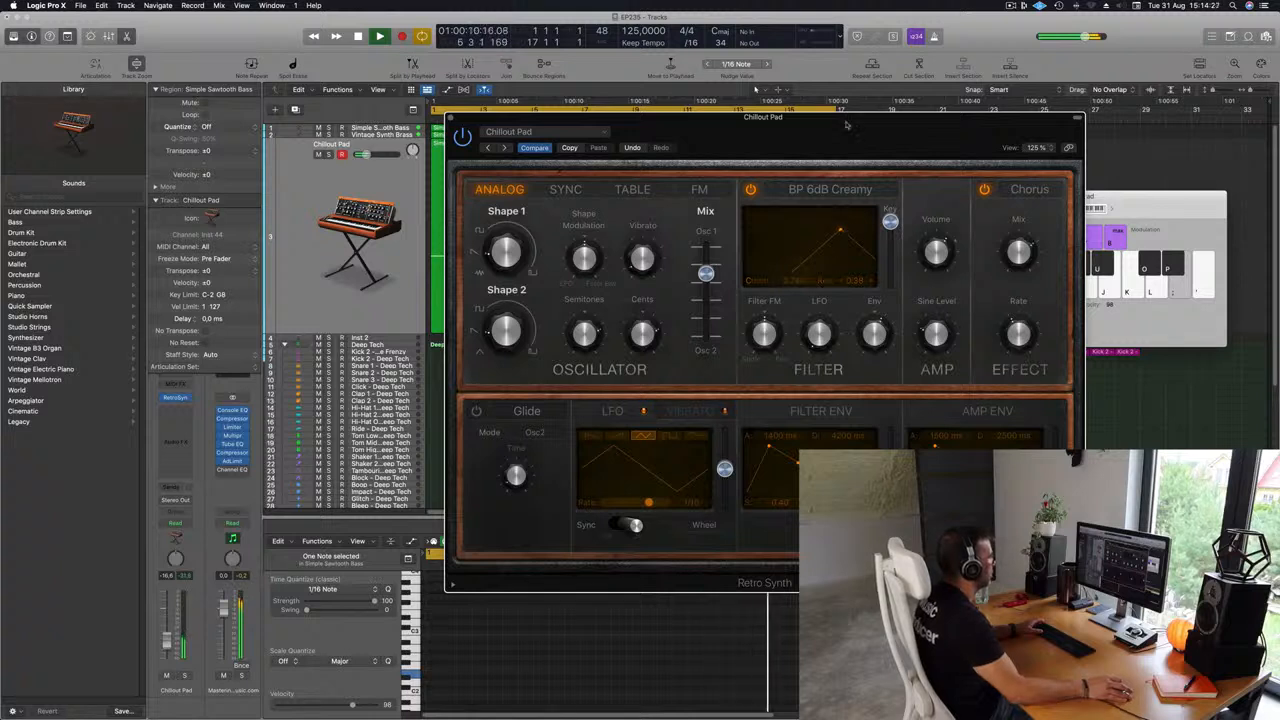
left_click_drag(846, 124, 883, 93)
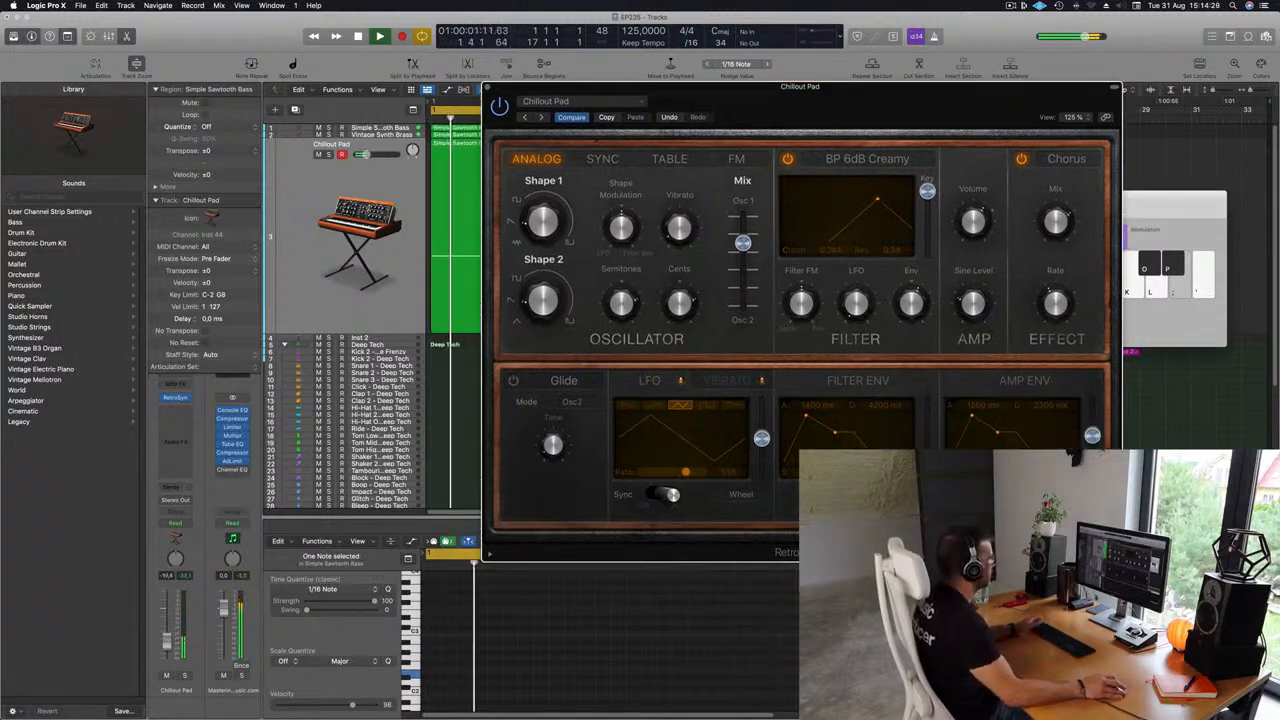
left_click(818, 418)
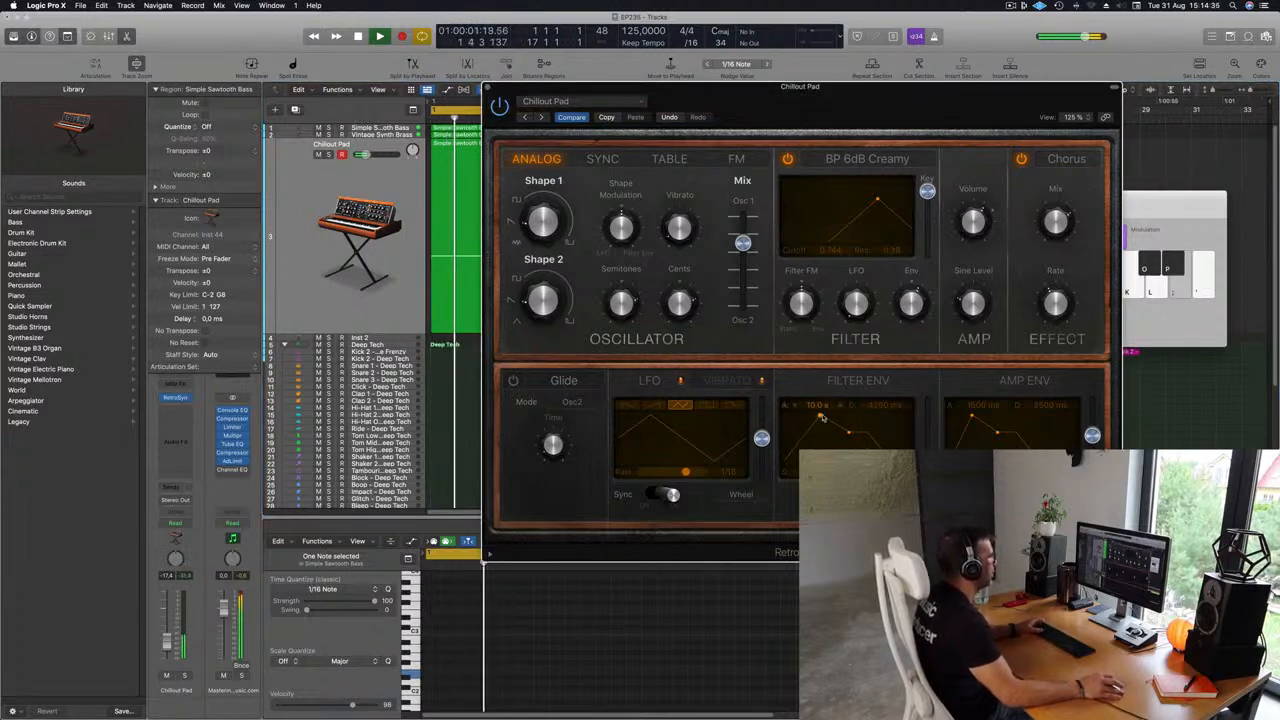
left_click_drag(874, 204, 835, 204)
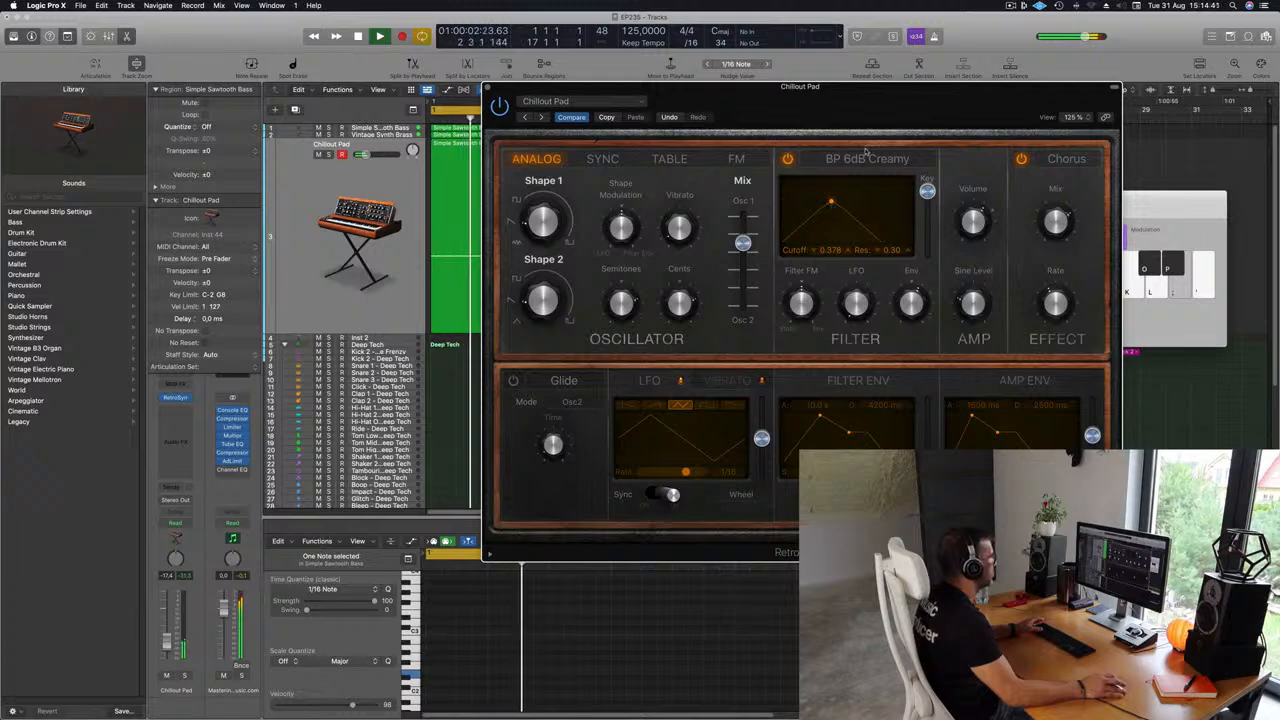
left_click_drag(840, 134, 993, 257)
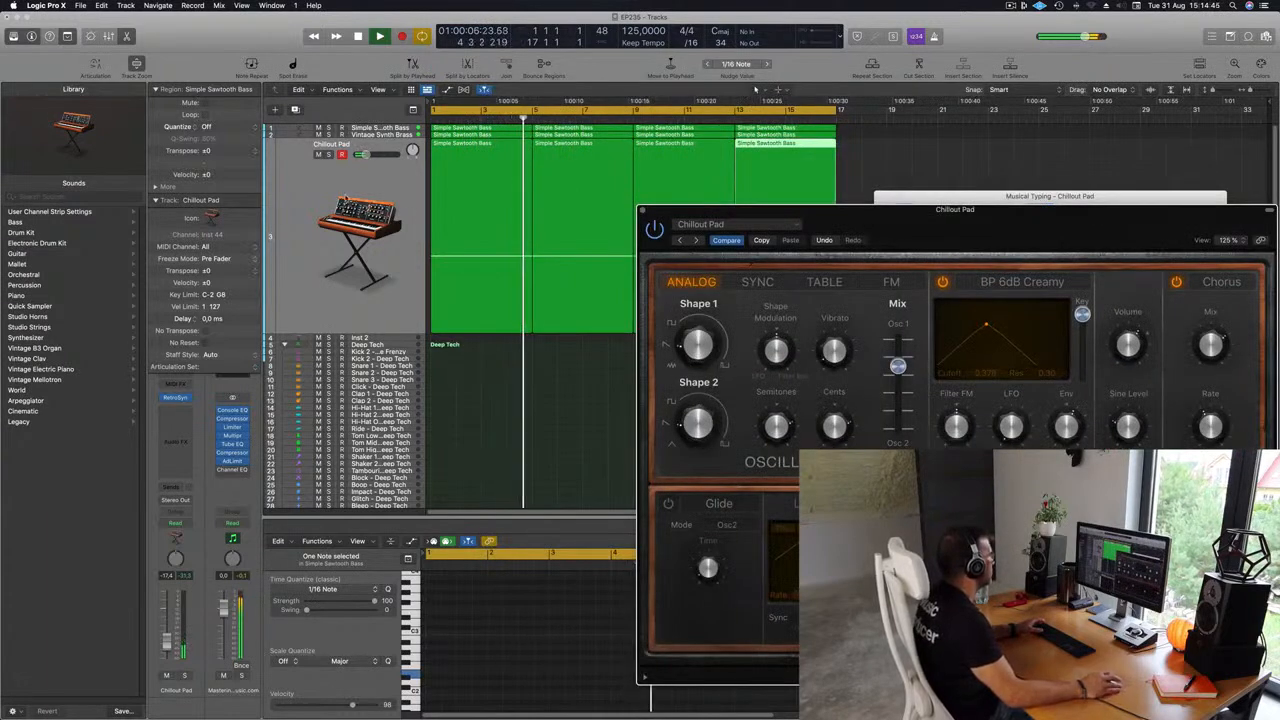
Play the project to audition the Chillout Pad layer alongside the bass and brass tracks.
left_click(343, 199)
key("space")
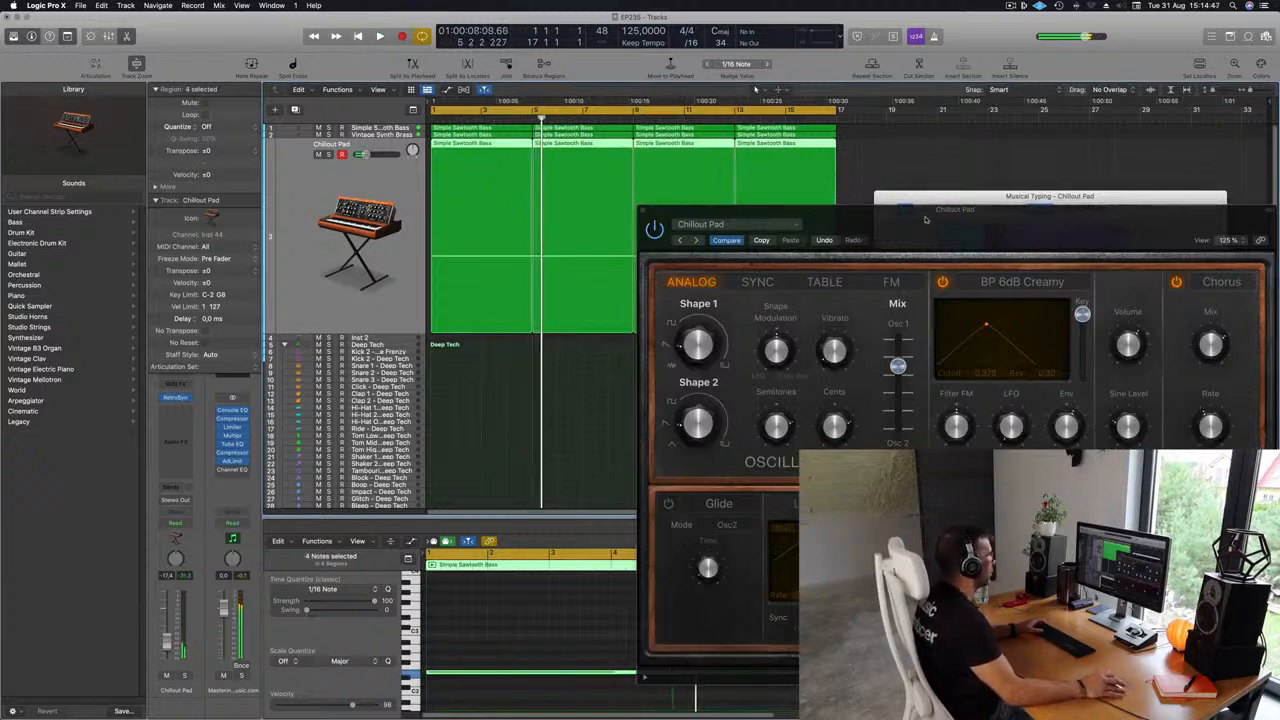
left_click_drag(926, 219, 940, 143)
key("space")
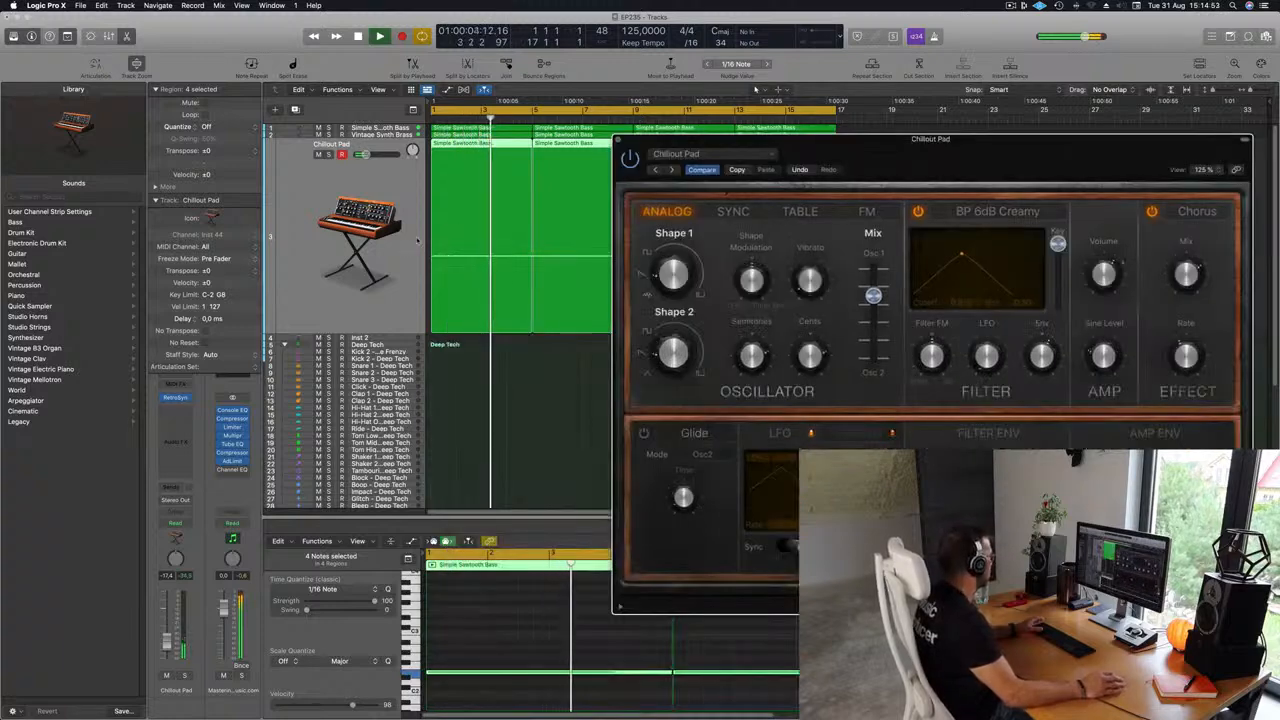
left_click_drag(1032, 142, 846, 186)
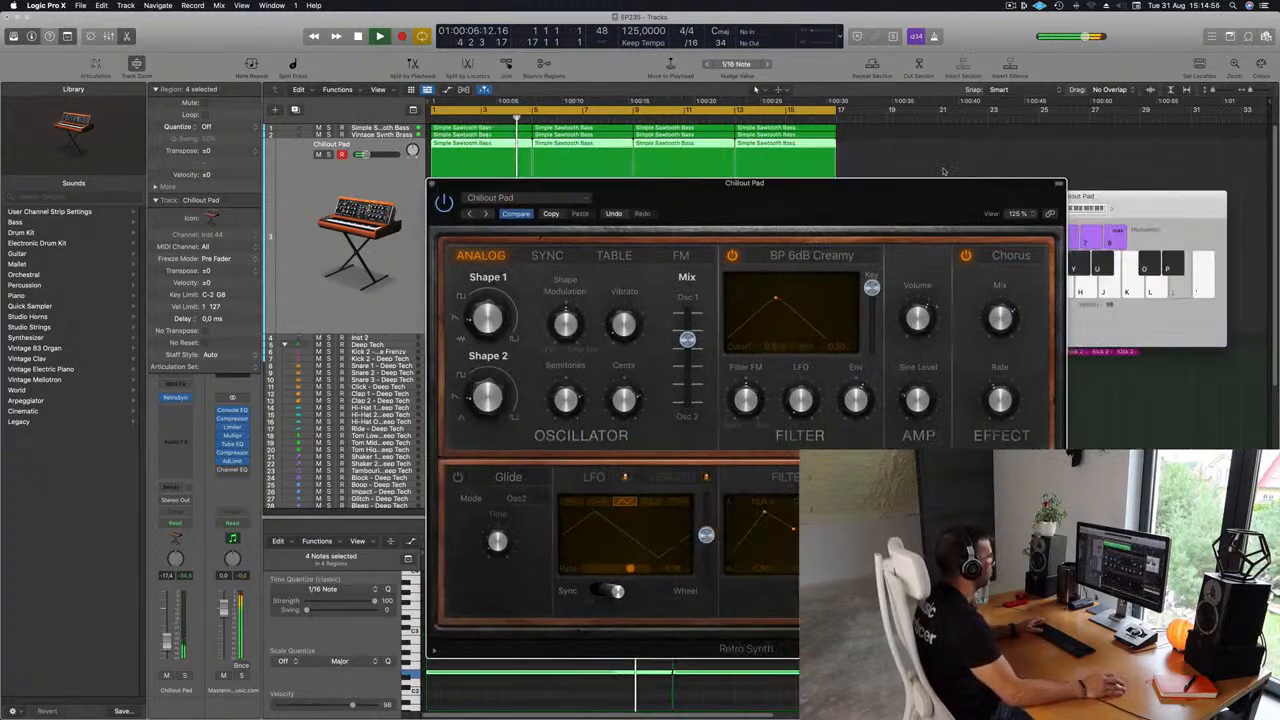
left_click_drag(943, 182, 704, 171)
left_click_drag(798, 188, 910, 157)
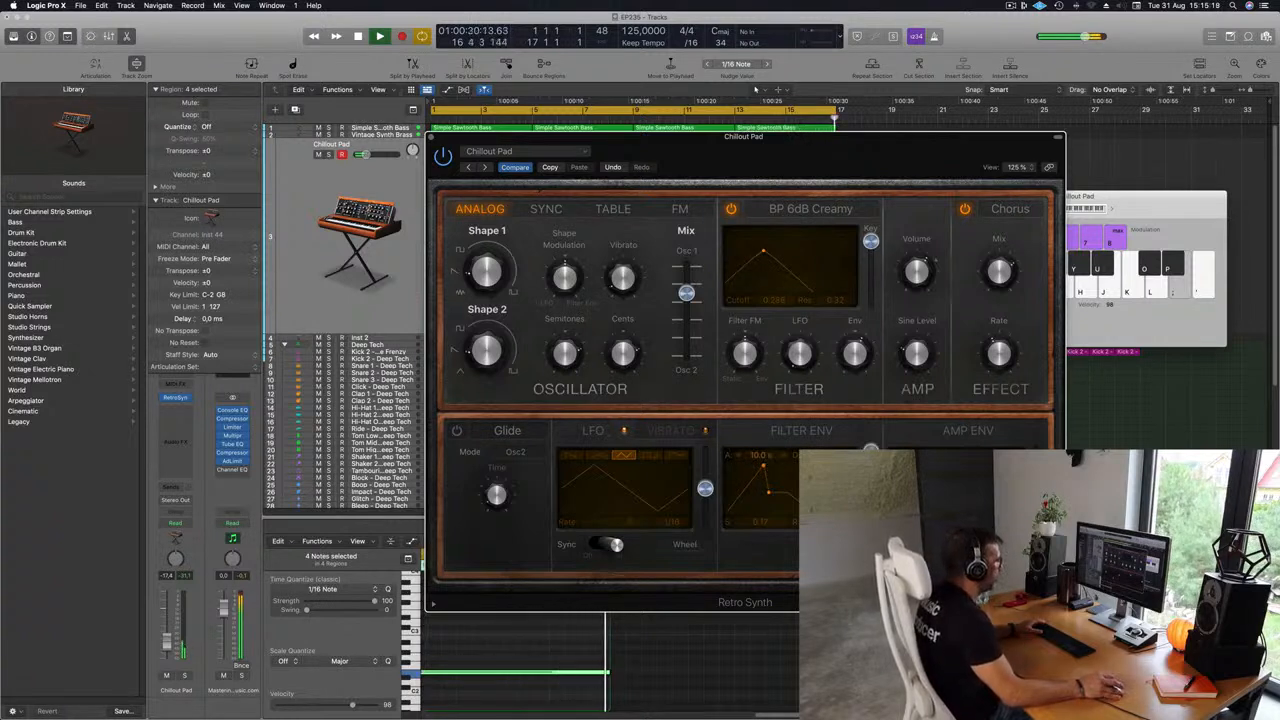
left_click_drag(826, 153, 936, 128)
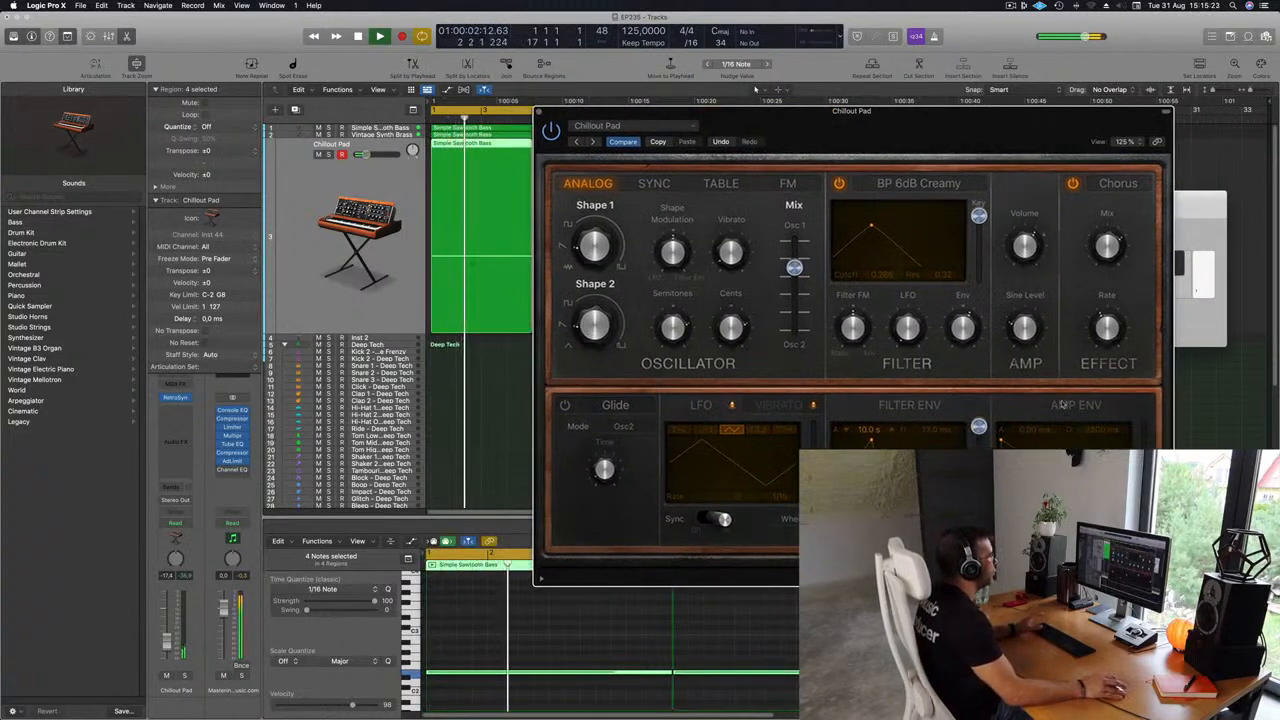
left_click_drag(1031, 424, 1042, 424)
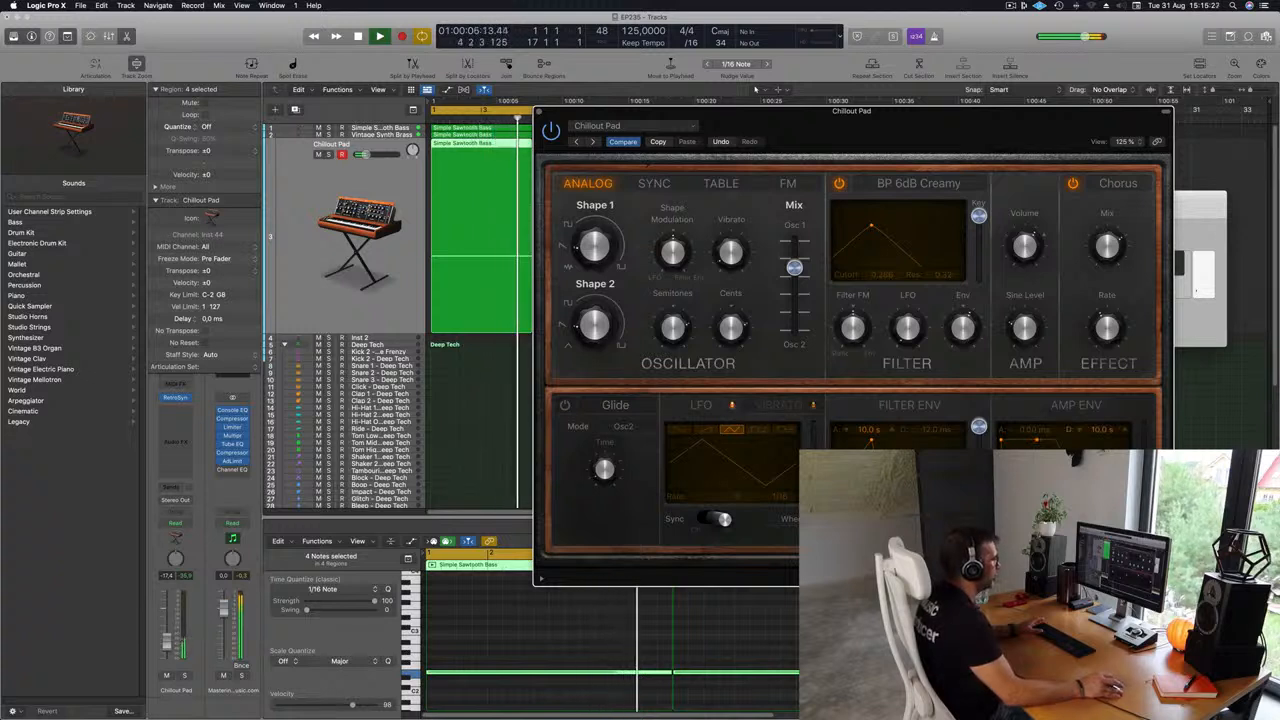
left_click_drag(887, 168, 965, 167)
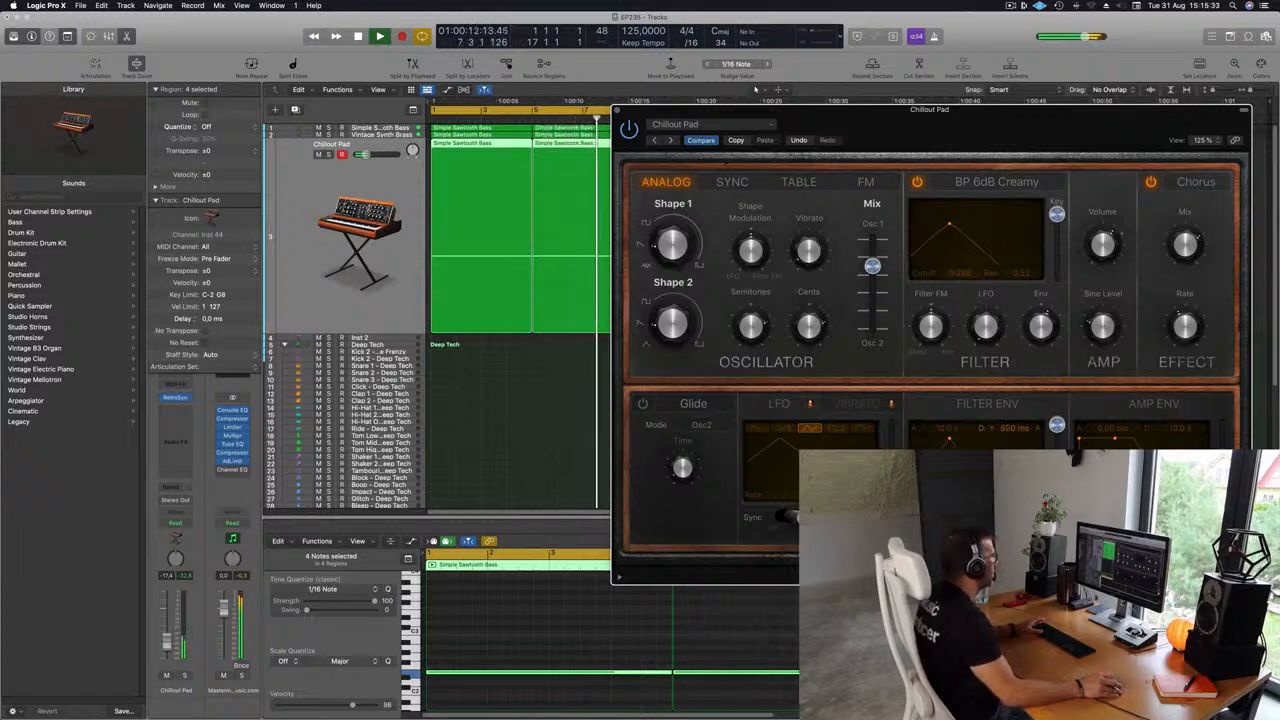
key("space")
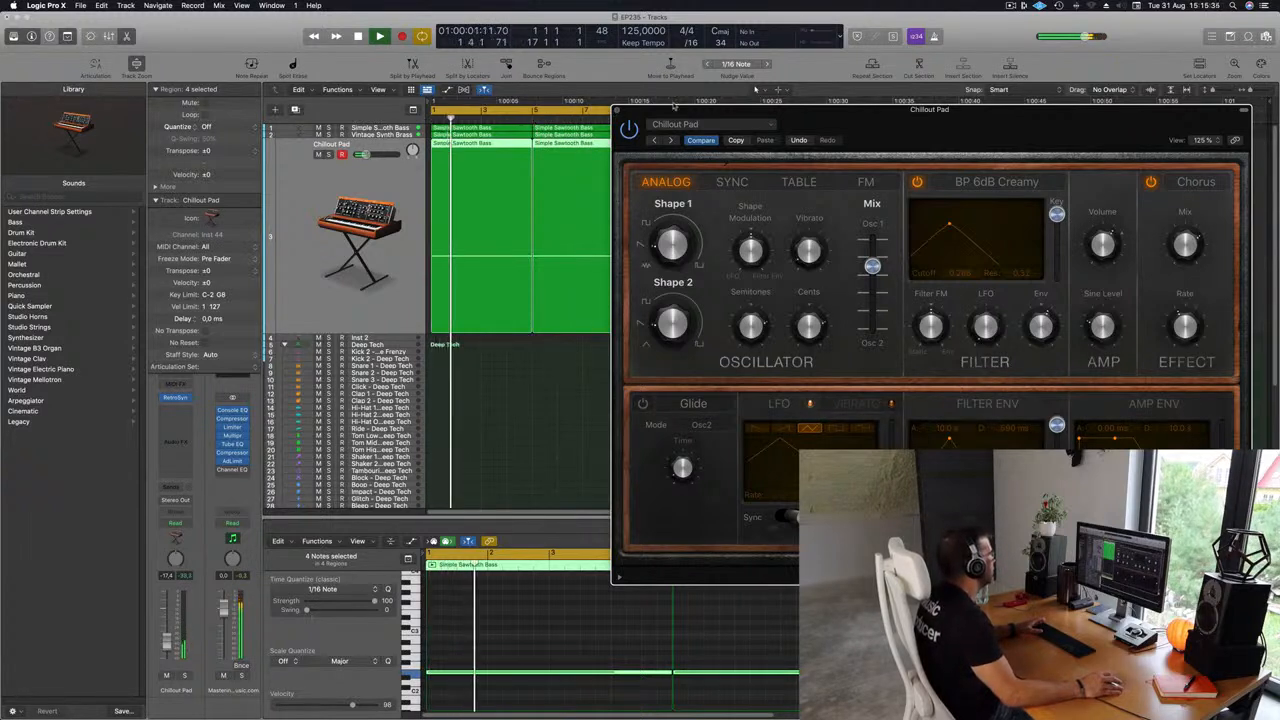
left_click_drag(727, 110, 770, 312)
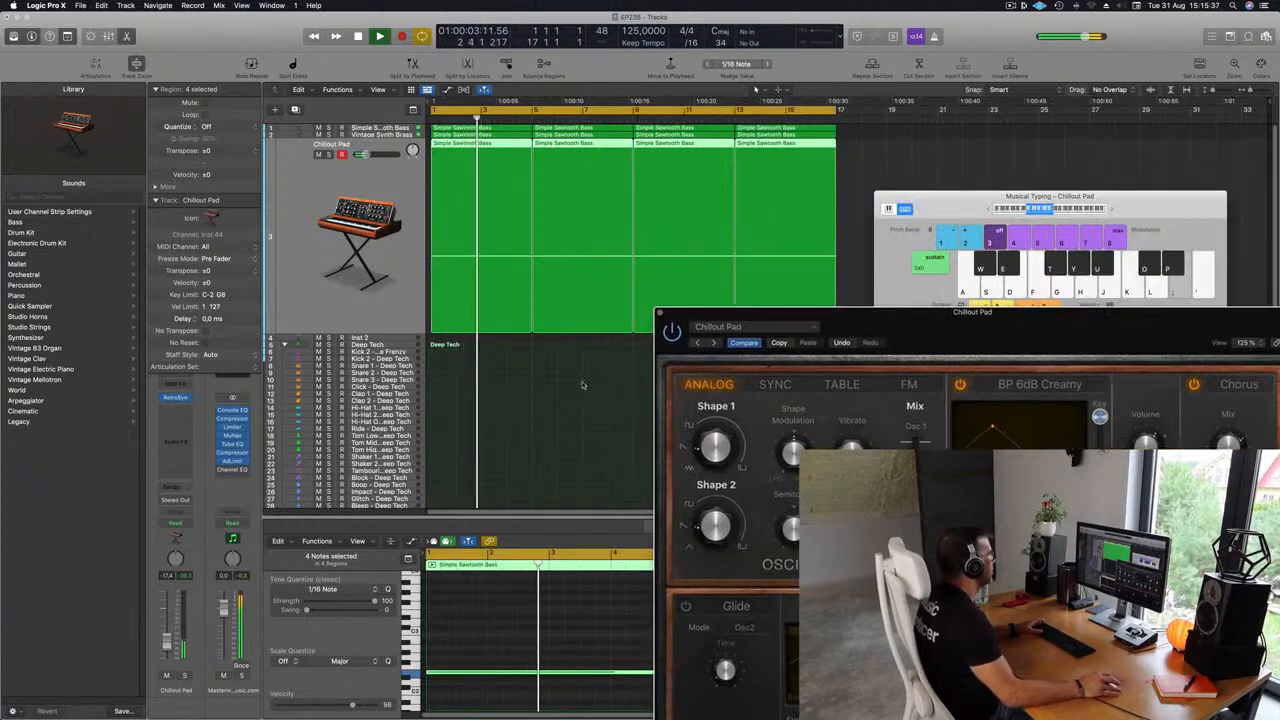
Join the first two Chillout Pad regions into one eight-bar region.
left_click_drag(482, 364, 586, 306)
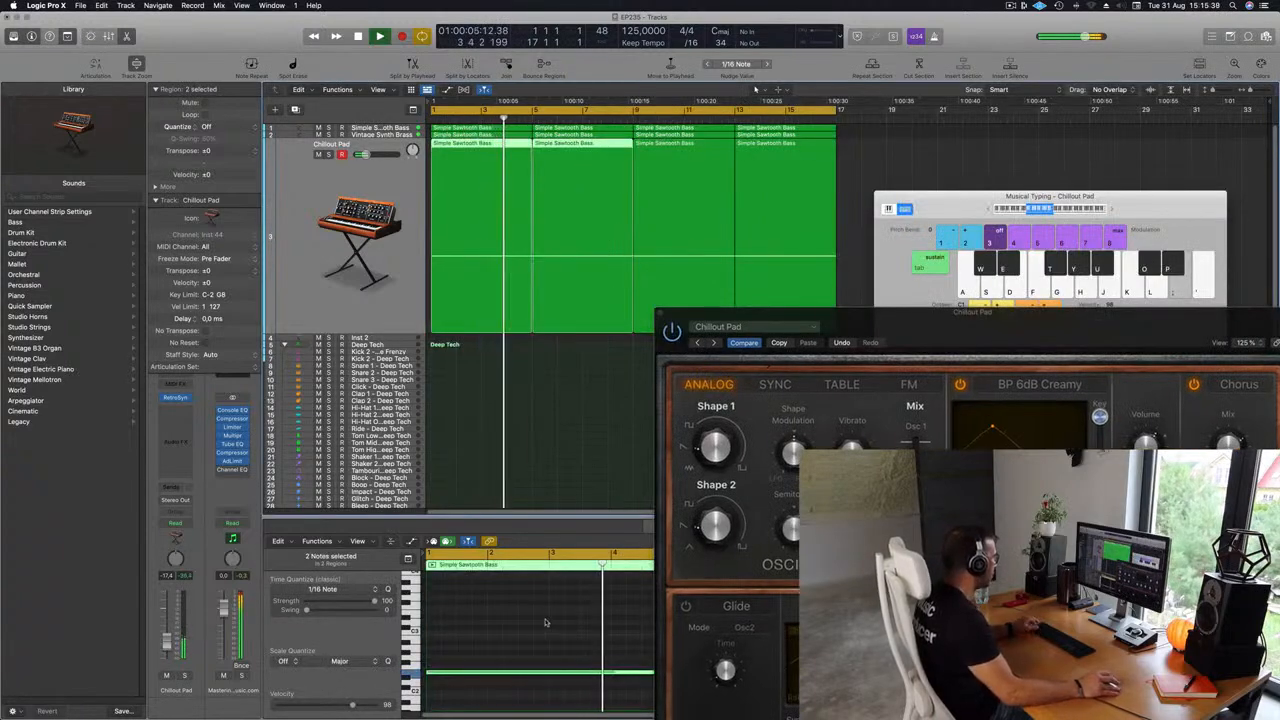
scroll(545, 619, "down", 3)
scroll(545, 619, "down", 2)
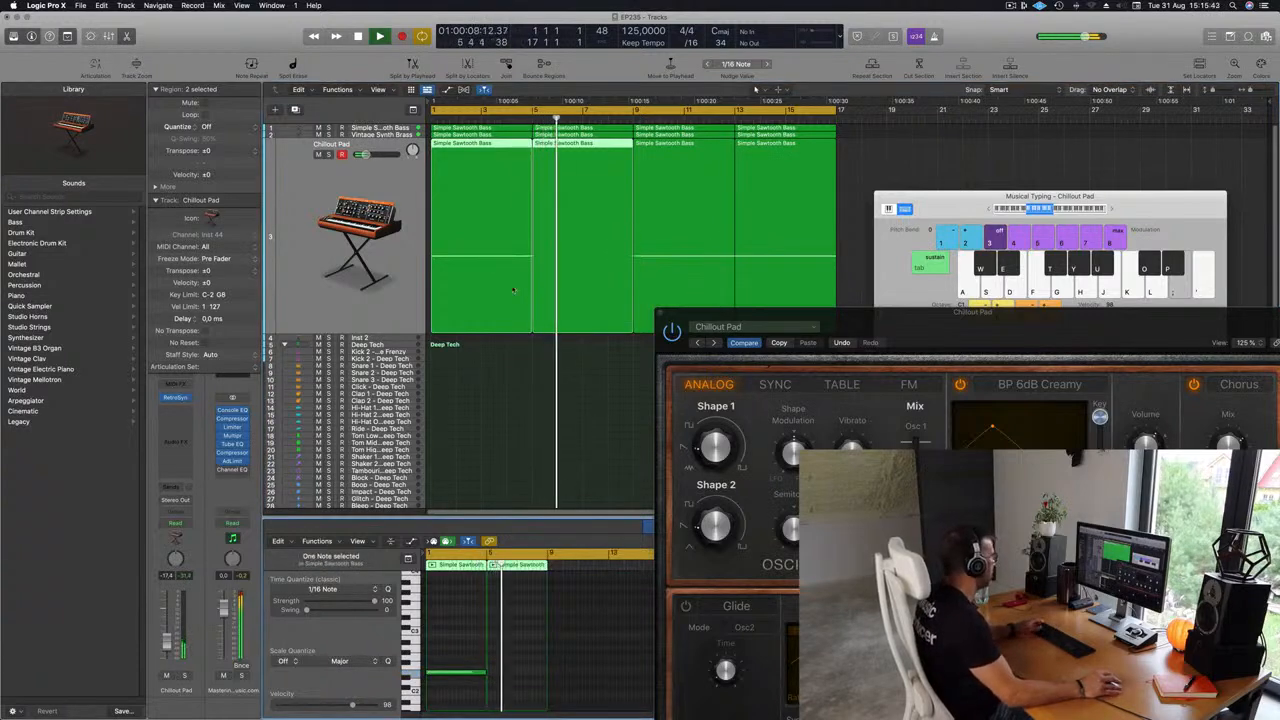
left_click_drag(480, 354, 560, 312)
key("super+j")
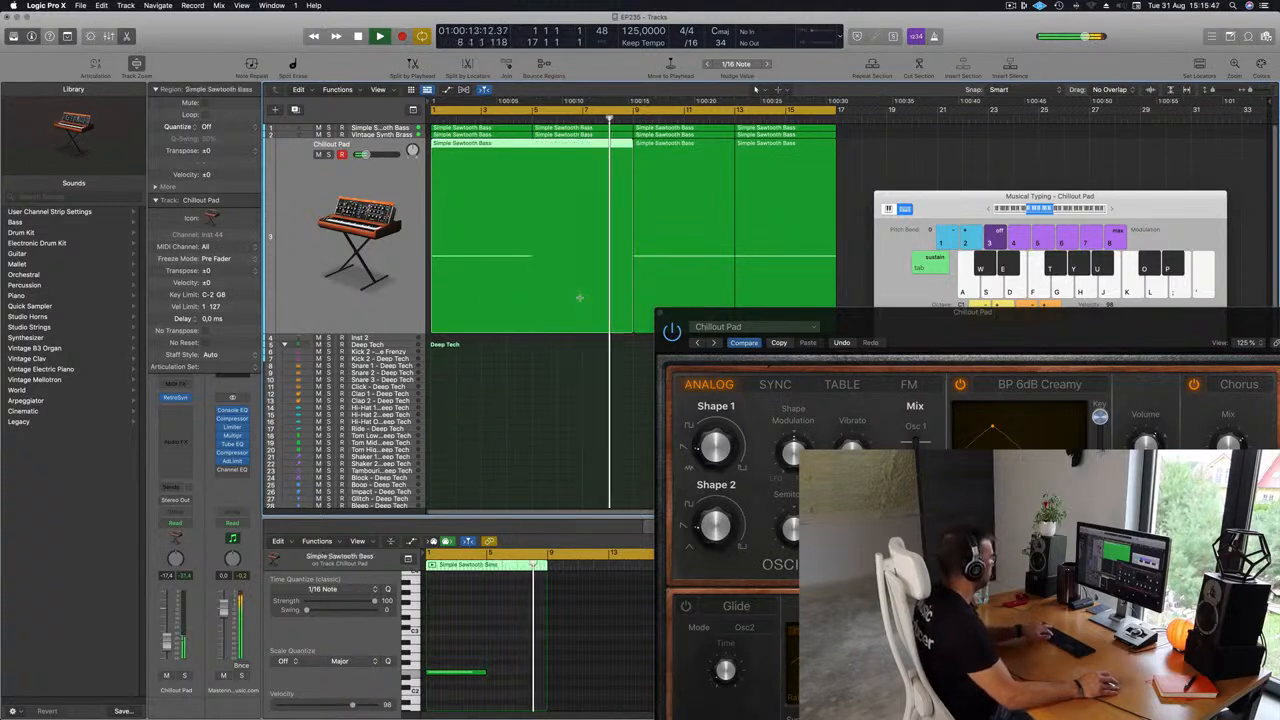
Lengthen the pad note to span the whole joined region and copy it one octave up to E3.
key("Return")
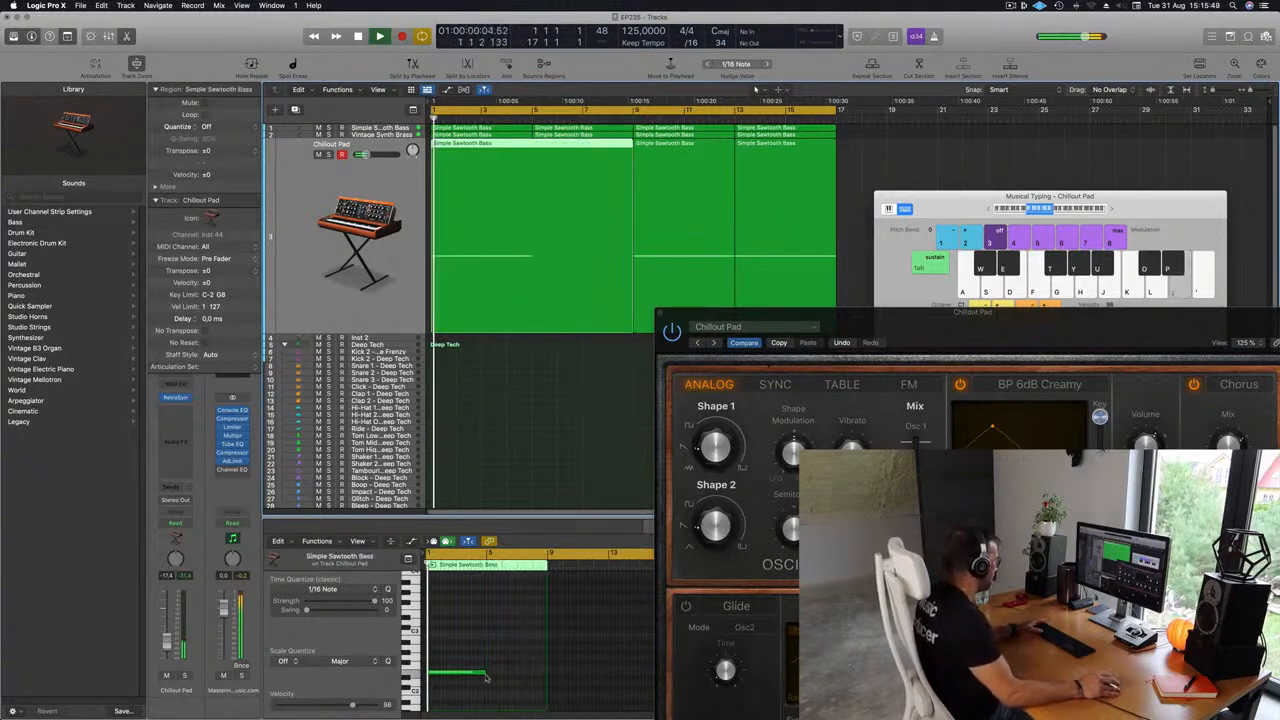
left_click_drag(483, 672, 546, 672)
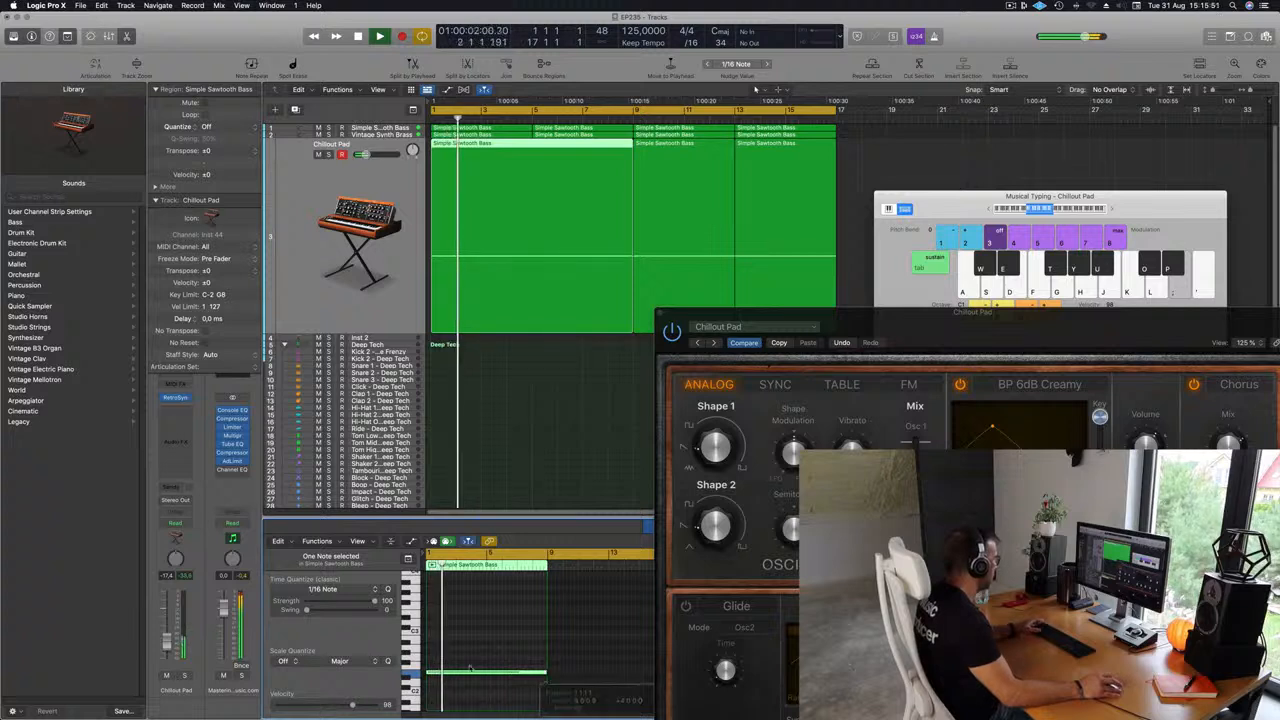
left_click_drag(450, 674, 482, 614)
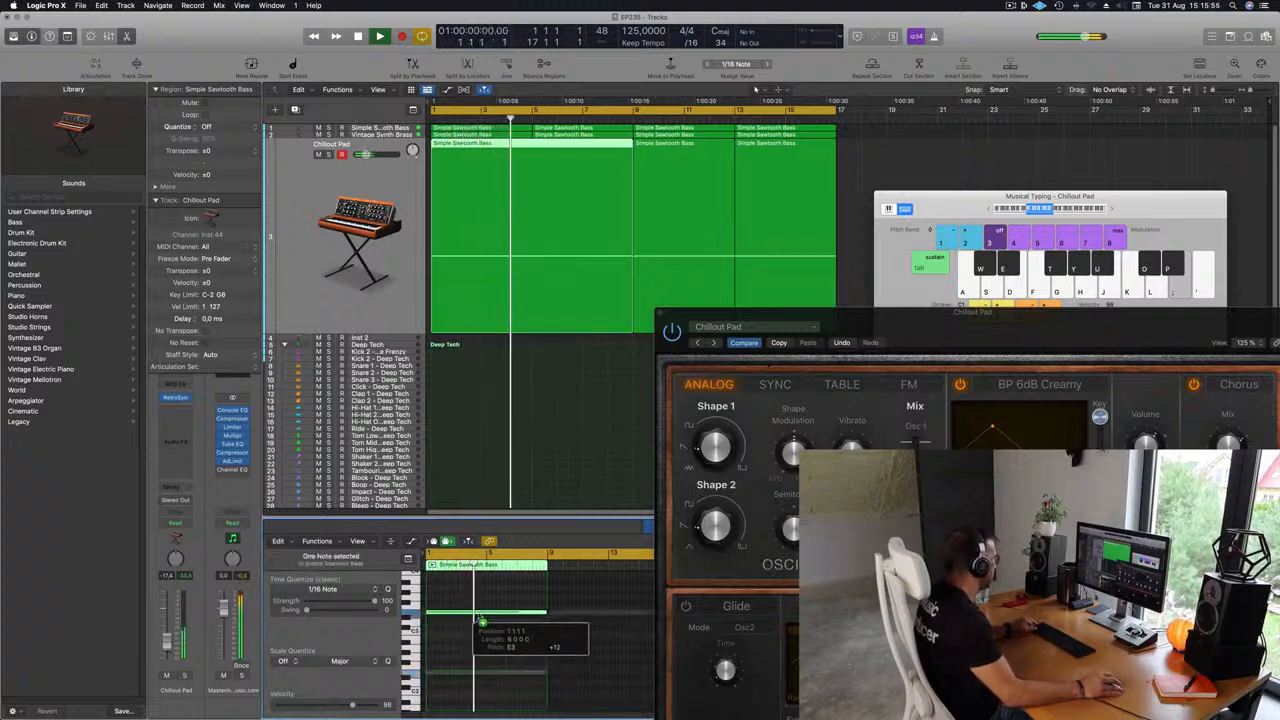
Delete the remaining Chillout Pad regions and copy the joined region to bar 9.
left_click_drag(977, 312, 811, 283)
left_click_drag(867, 150, 664, 176)
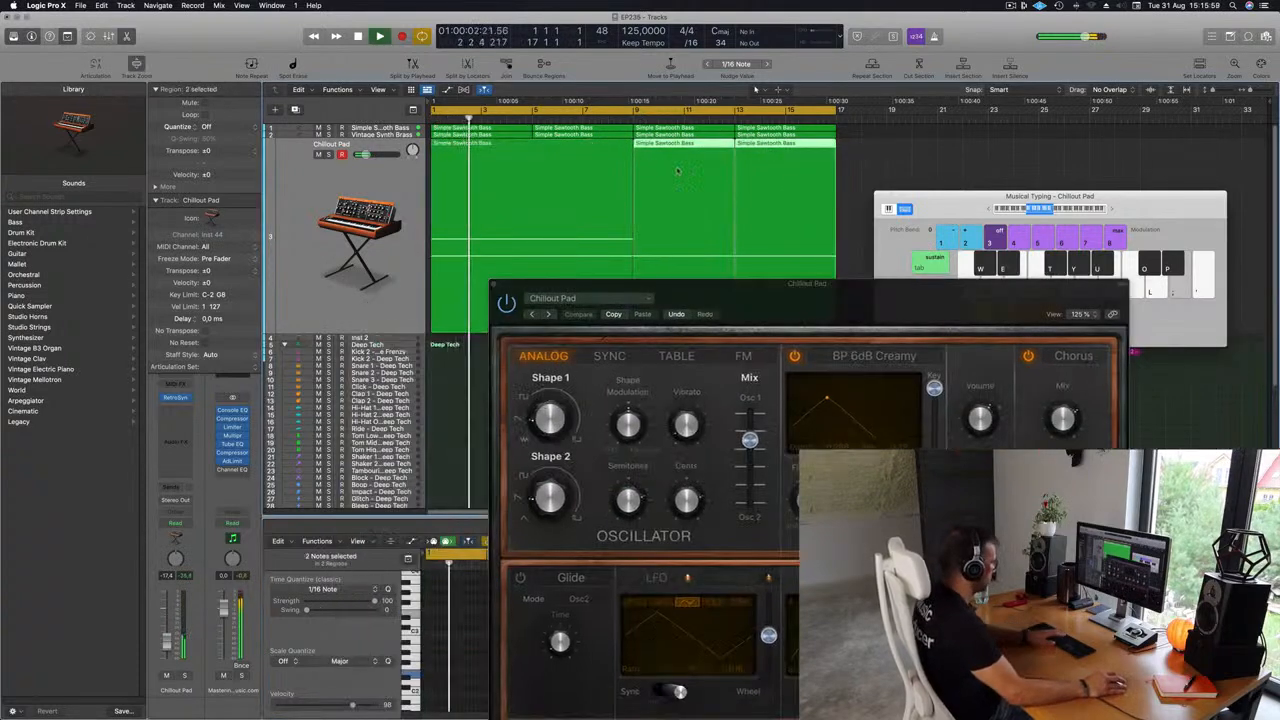
key("Delete")
left_click(518, 187)
key("space")
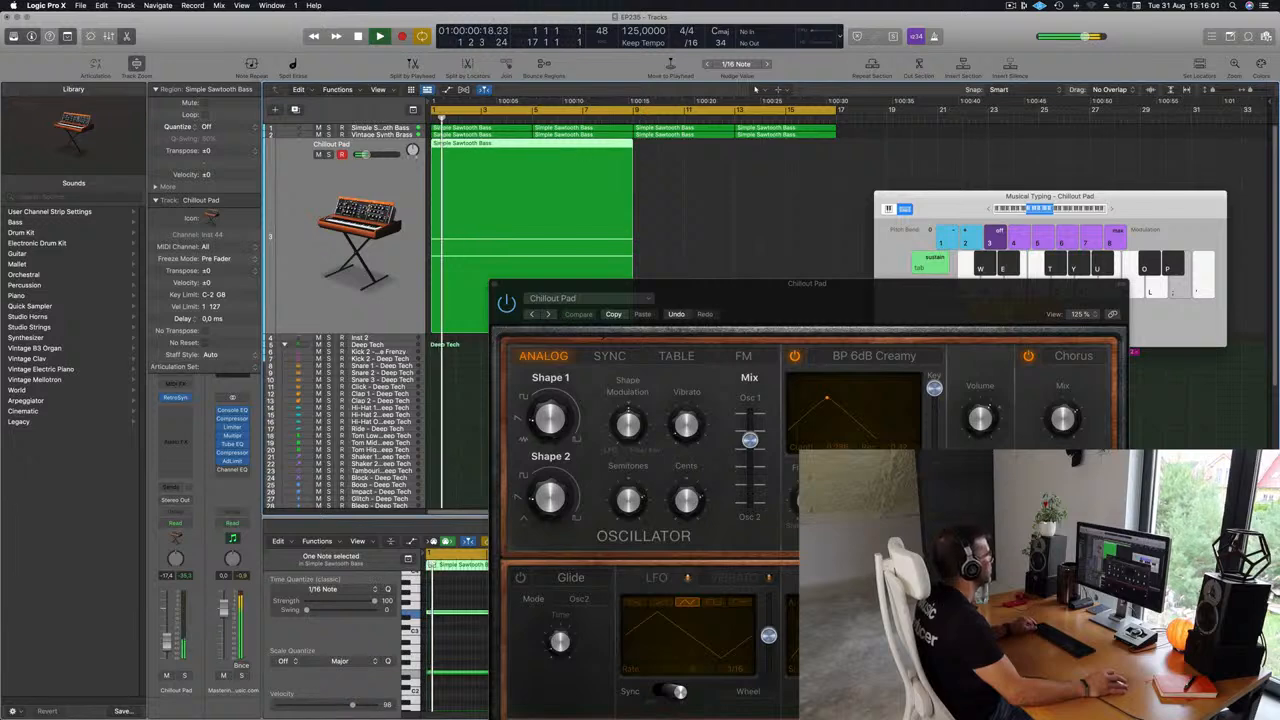
left_click_drag(543, 147, 751, 157, "alt")
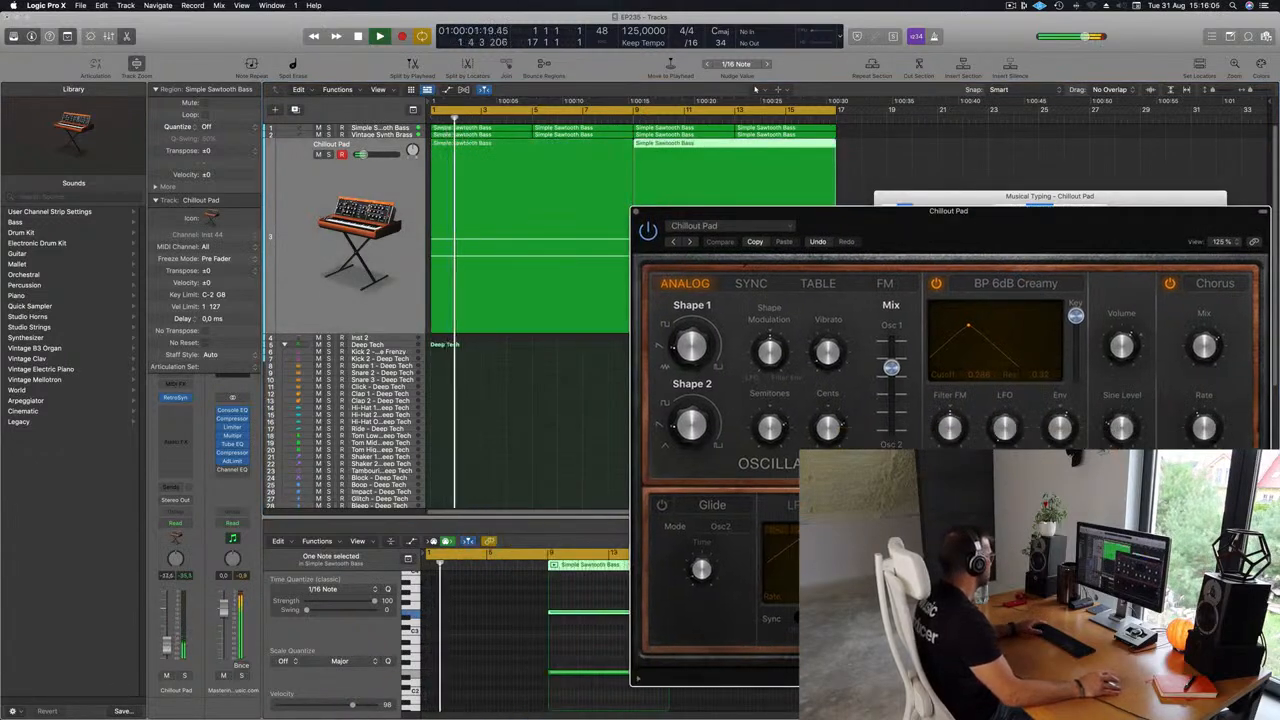
Change the Retro Synth filter type to LP 12dB Creamy.
left_click(543, 363)
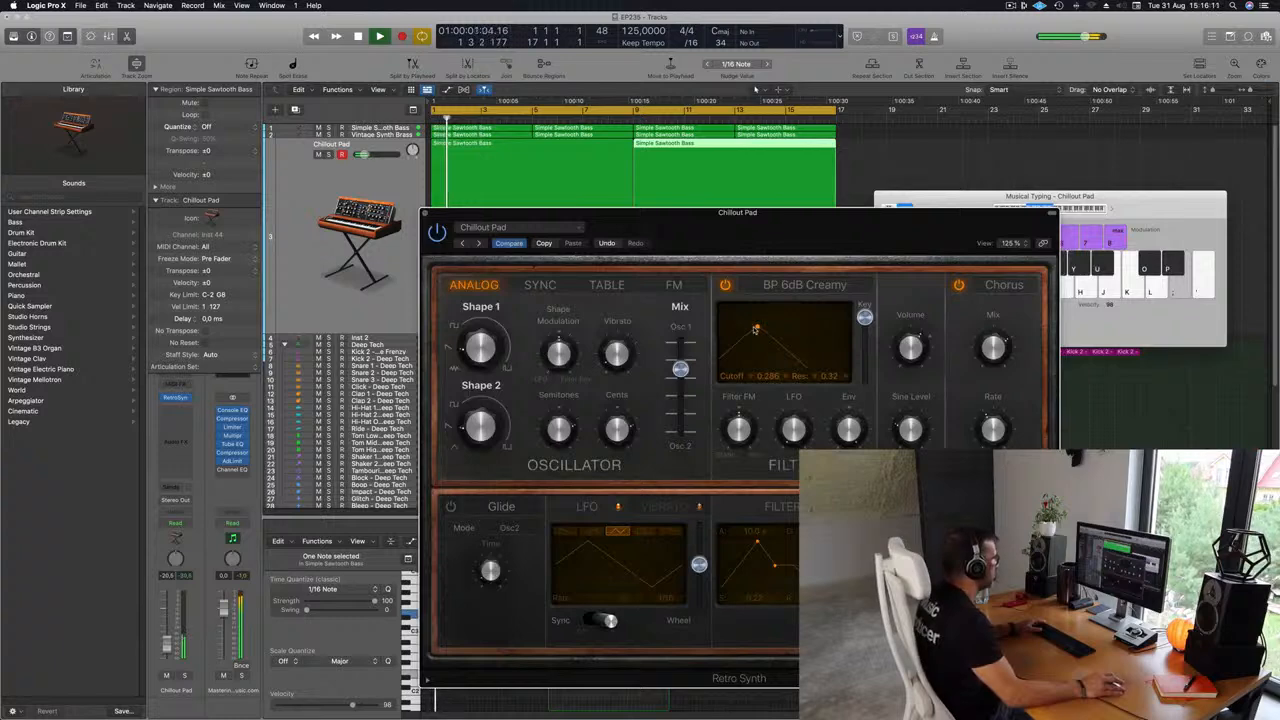
left_click(773, 288)
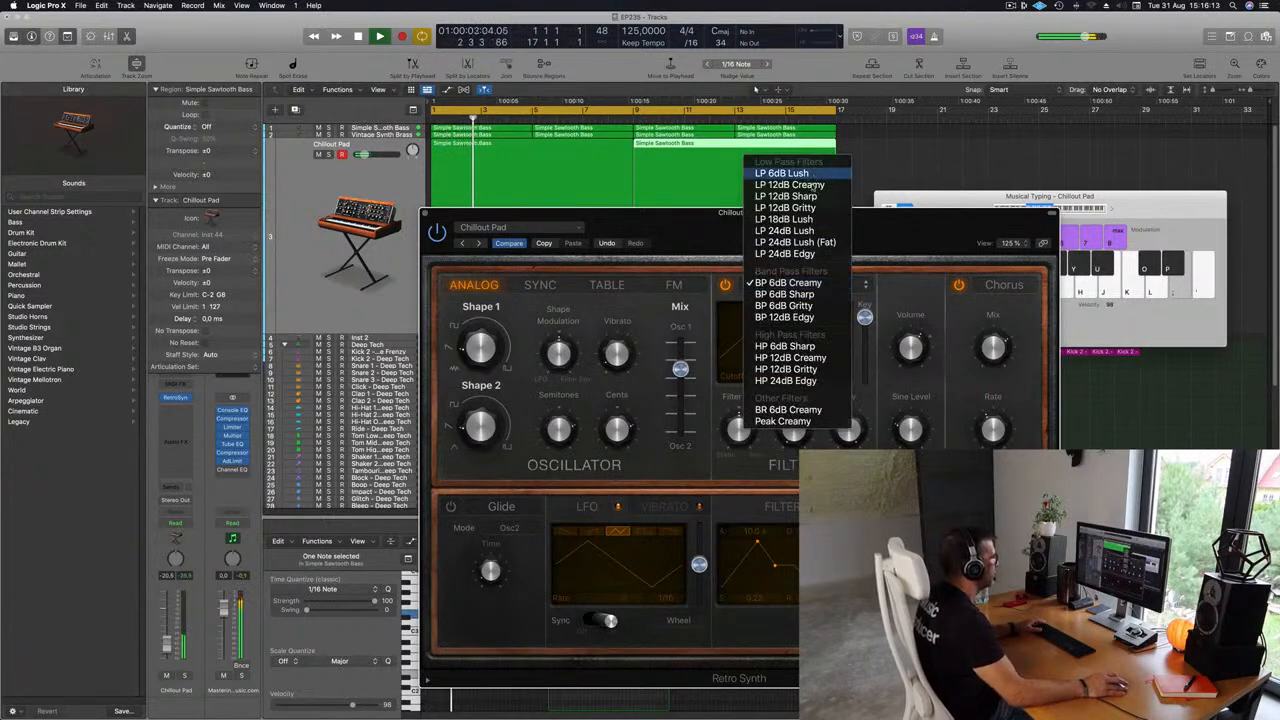
left_click_drag(887, 220, 830, 287)
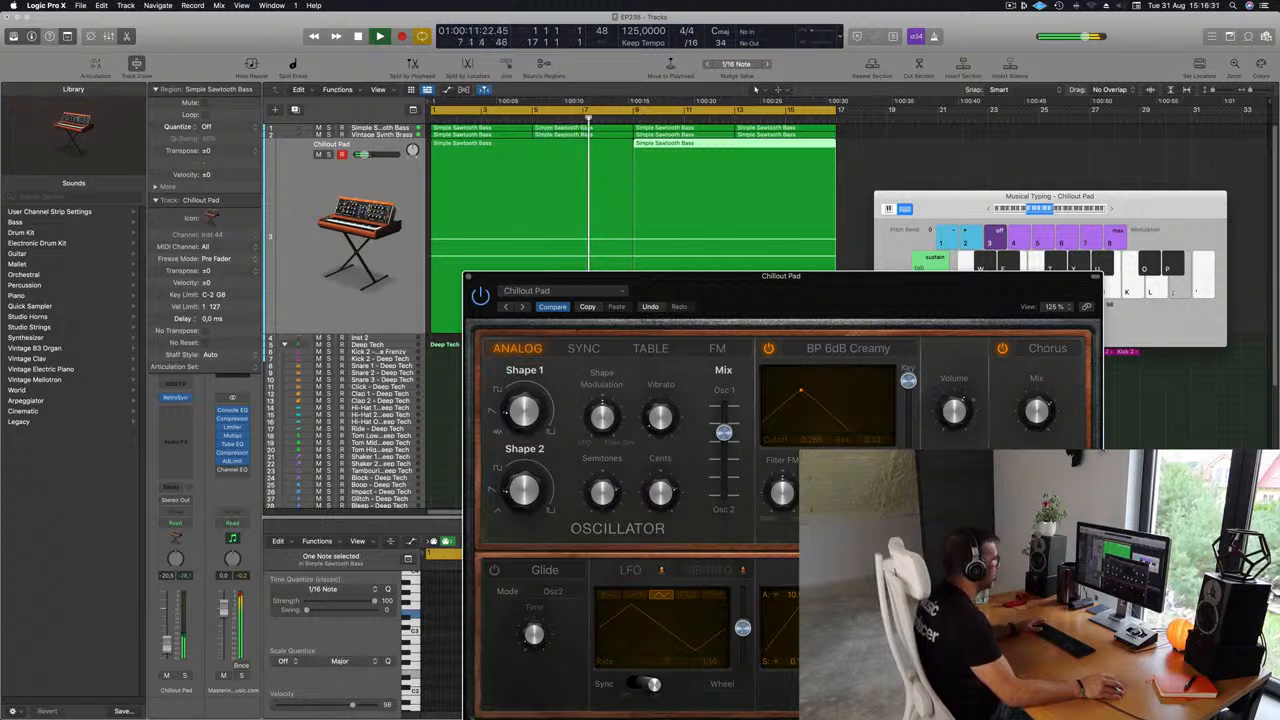
key("Return")
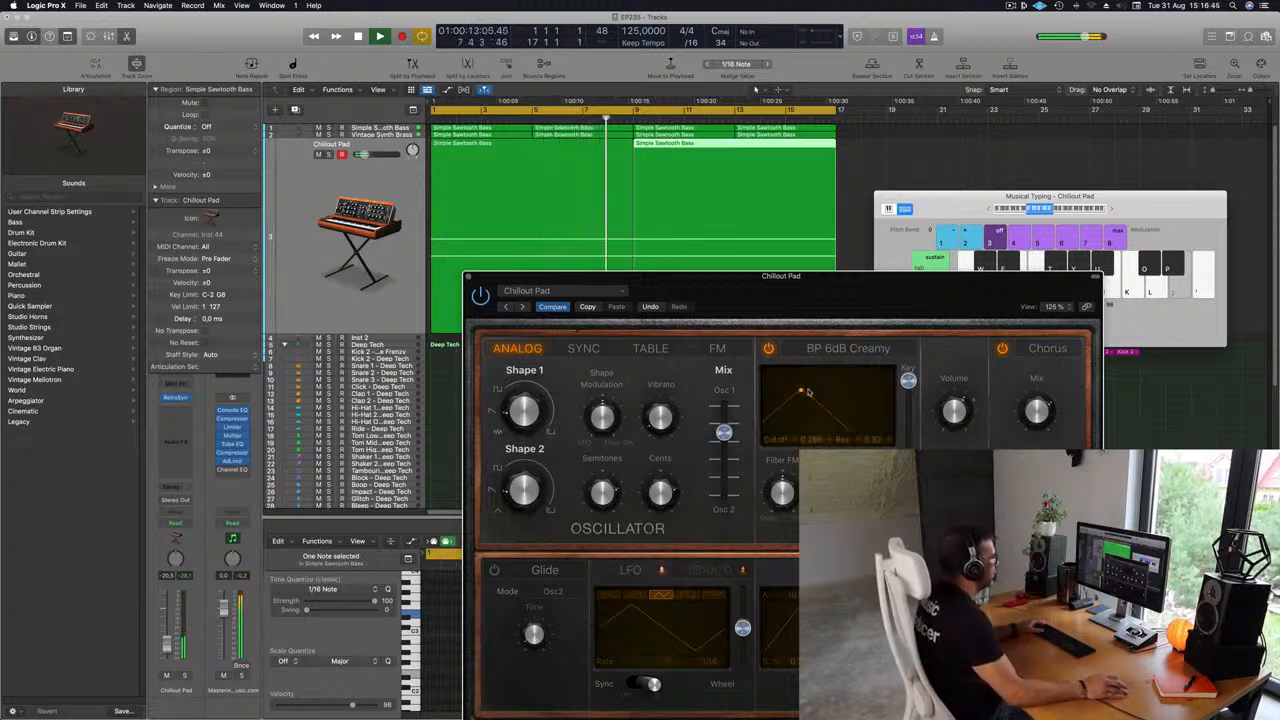
left_click(844, 347)
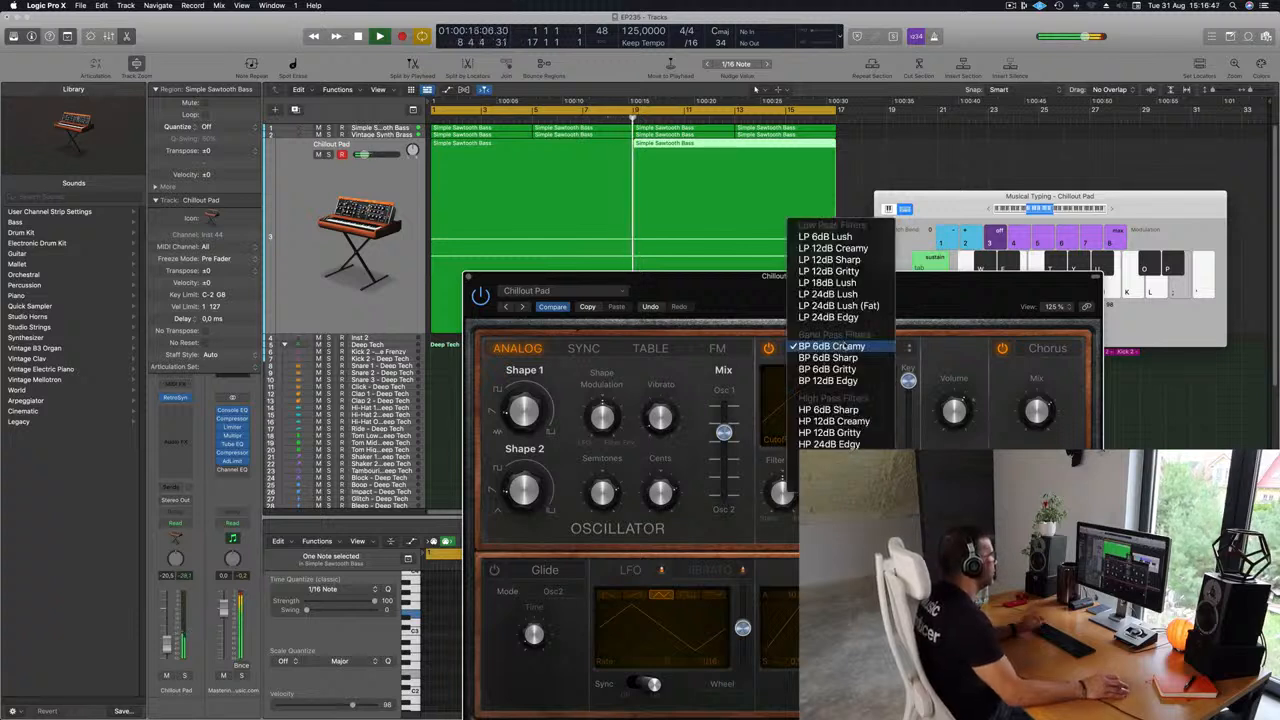
left_click(864, 249)
Switch the Retro Synth LFO waveform and adjust its modulation amount and wheel depth.
left_click_drag(866, 290, 886, 286)
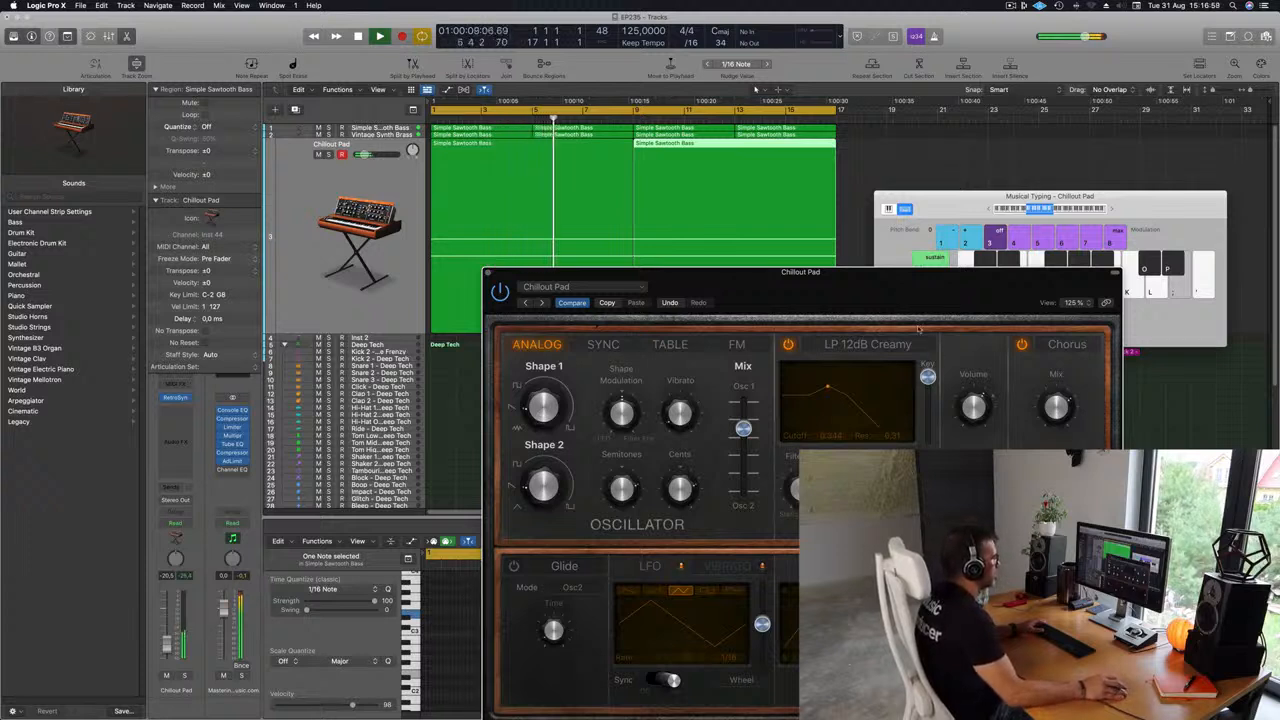
left_click_drag(922, 304, 984, 306)
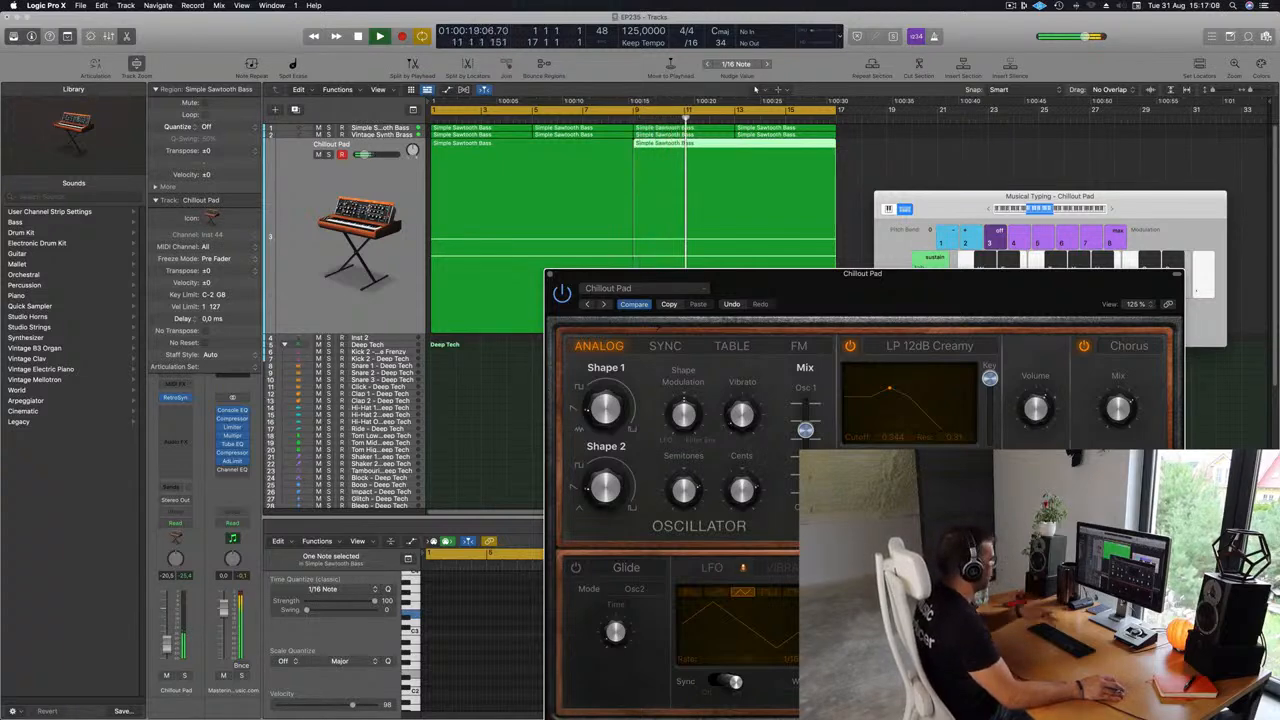
left_click_drag(910, 283, 967, 178)
left_click(317, 244)
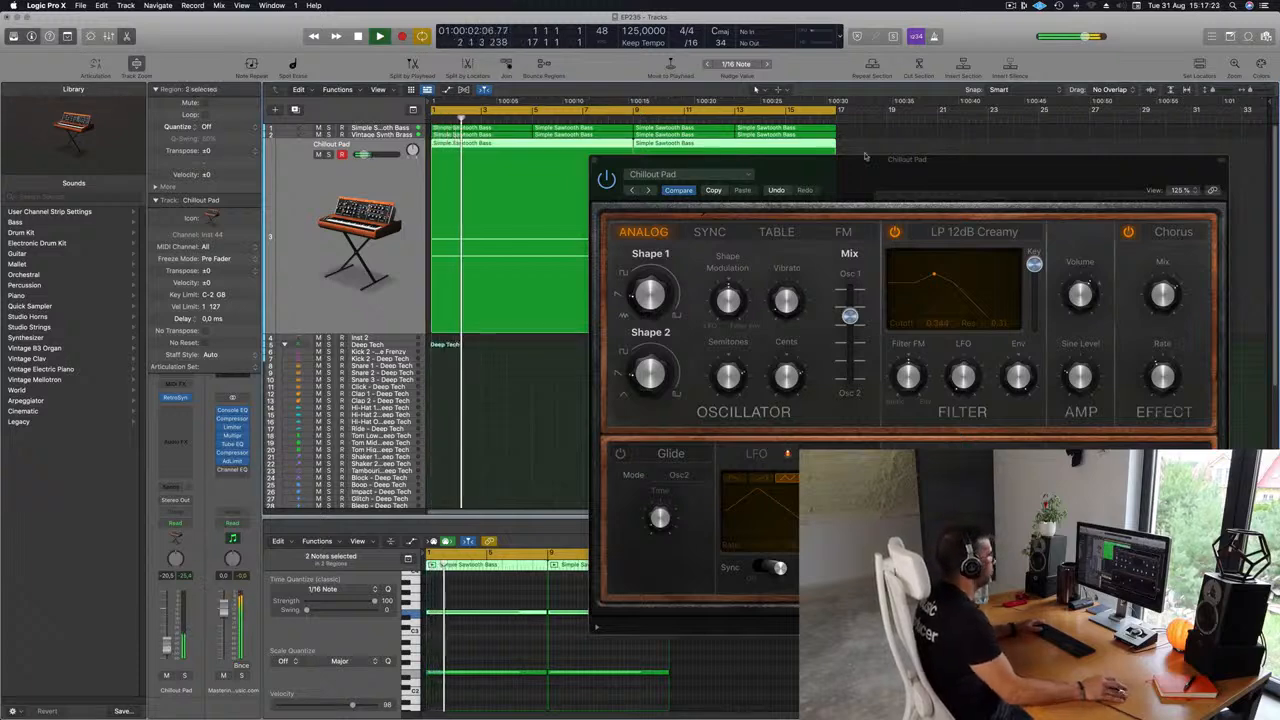
left_click_drag(820, 161, 670, 146)
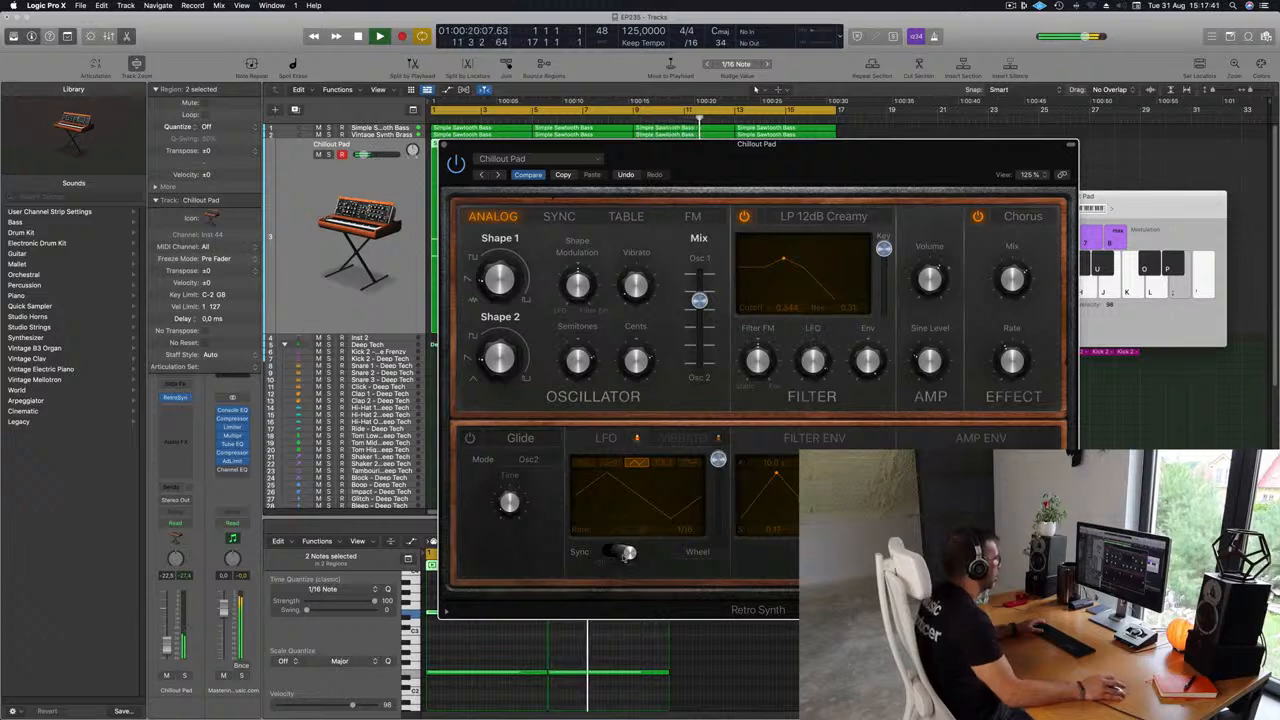
left_click(660, 463)
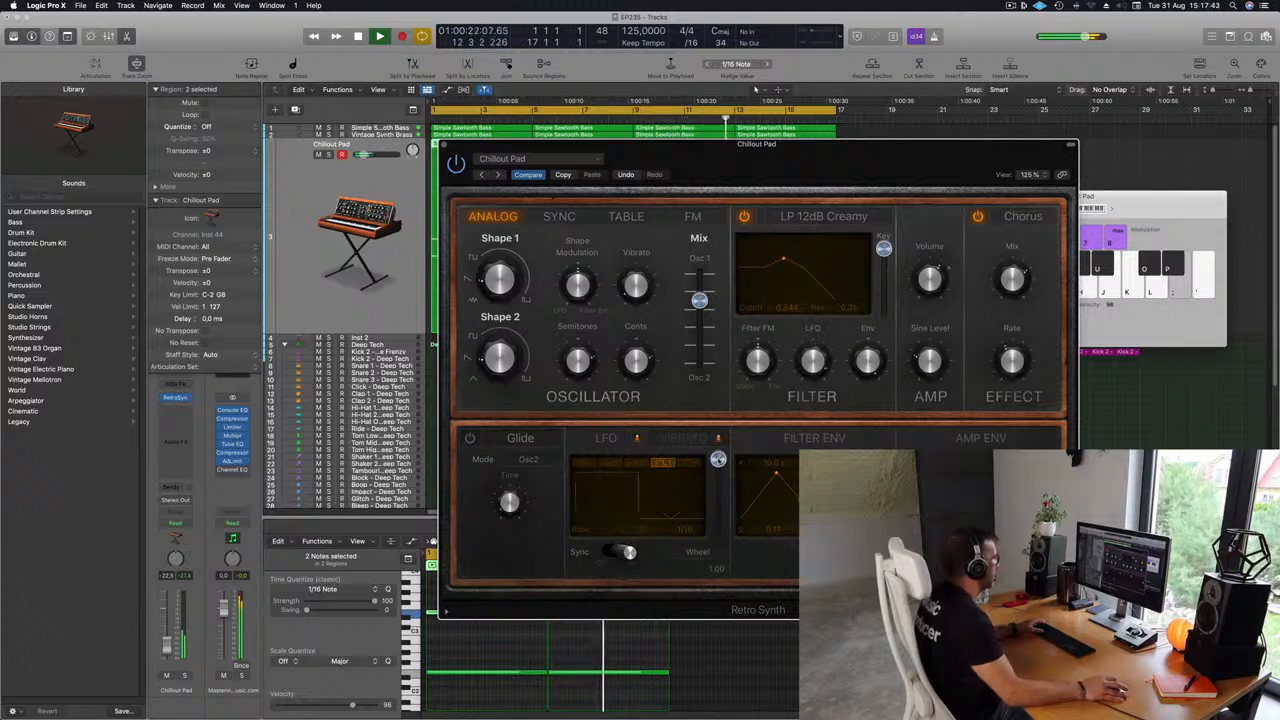
left_click_drag(718, 521, 718, 529)
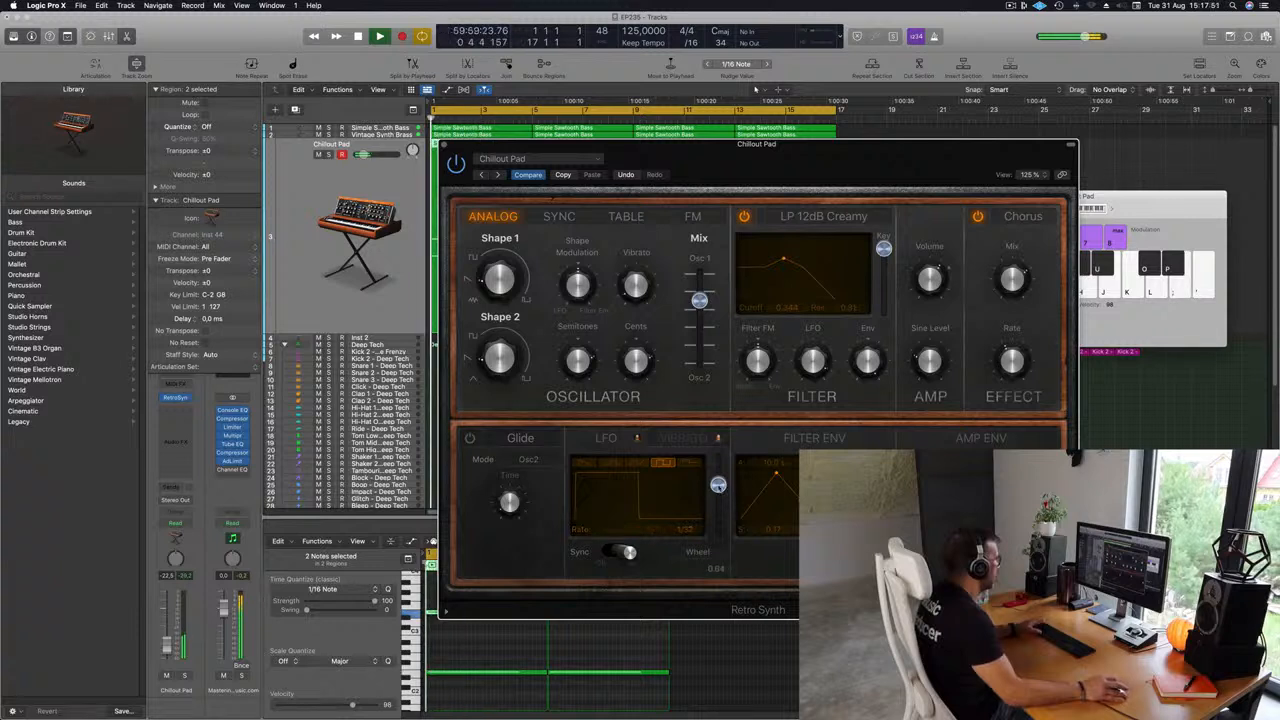
left_click_drag(718, 525, 718, 478)
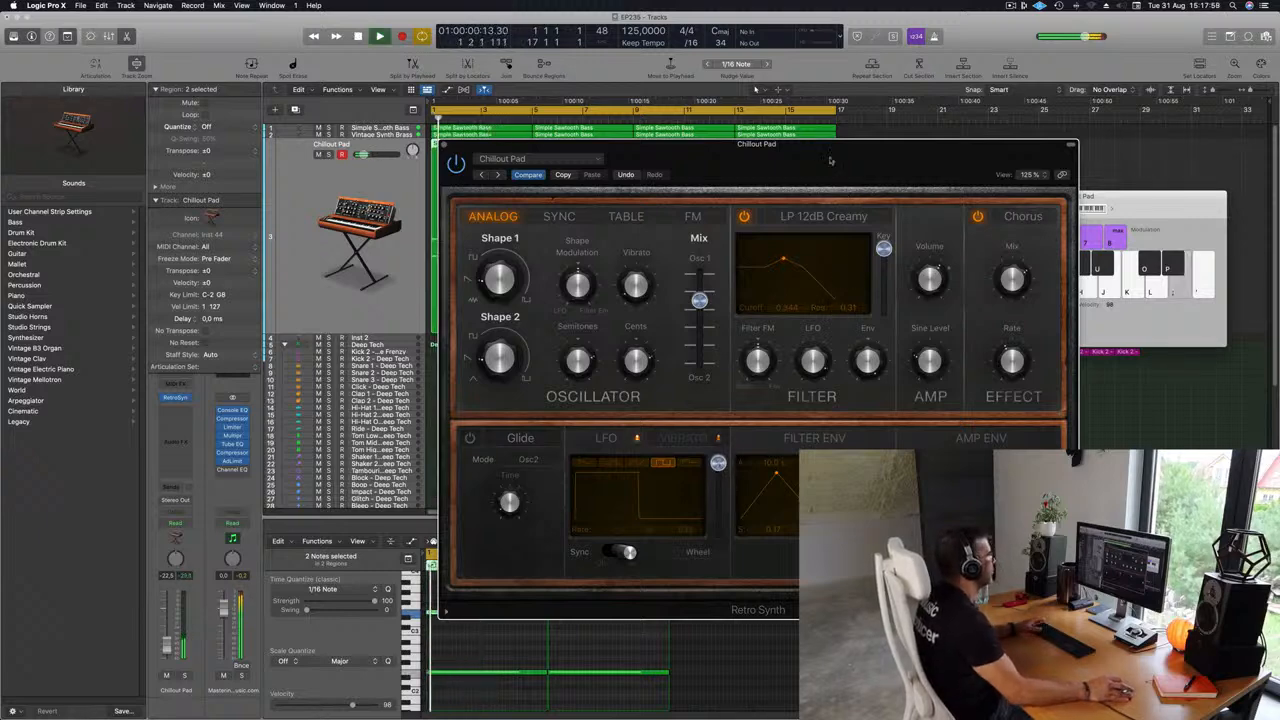
Raise the LFO modulation amount further and audition the pad from the start.
left_click_drag(833, 164, 1013, 118)
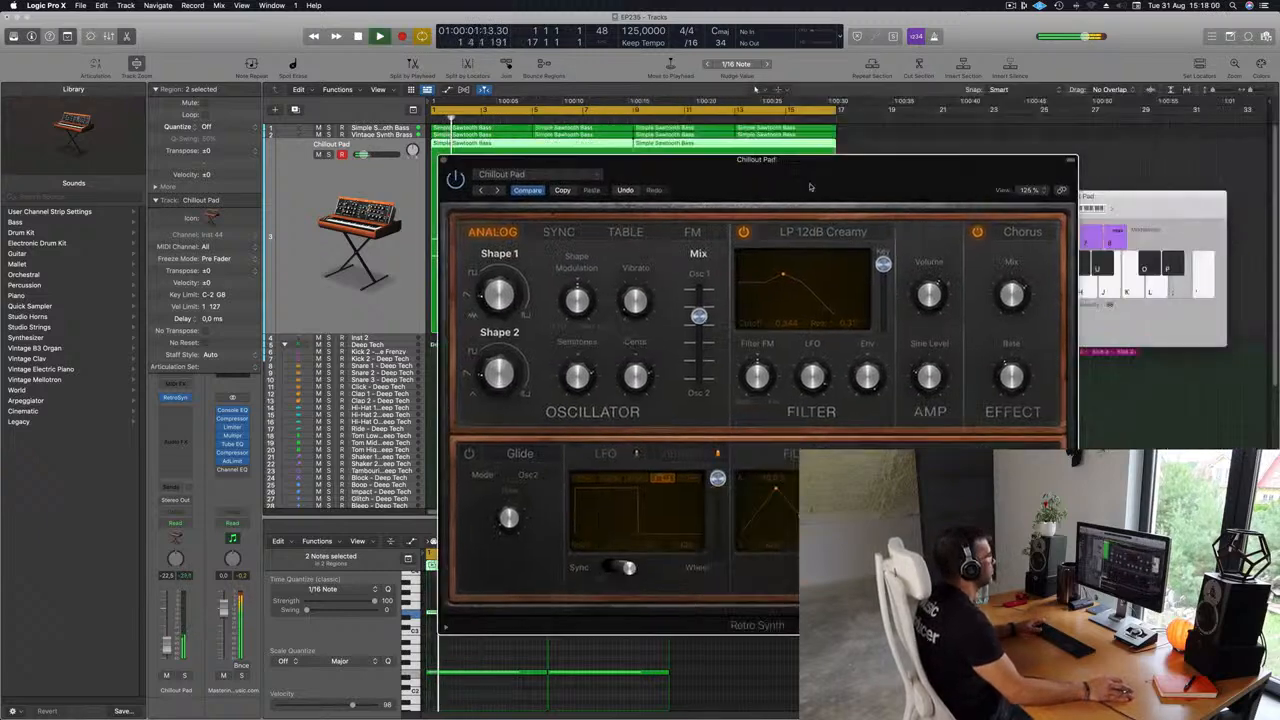
left_click_drag(830, 160, 911, 177)
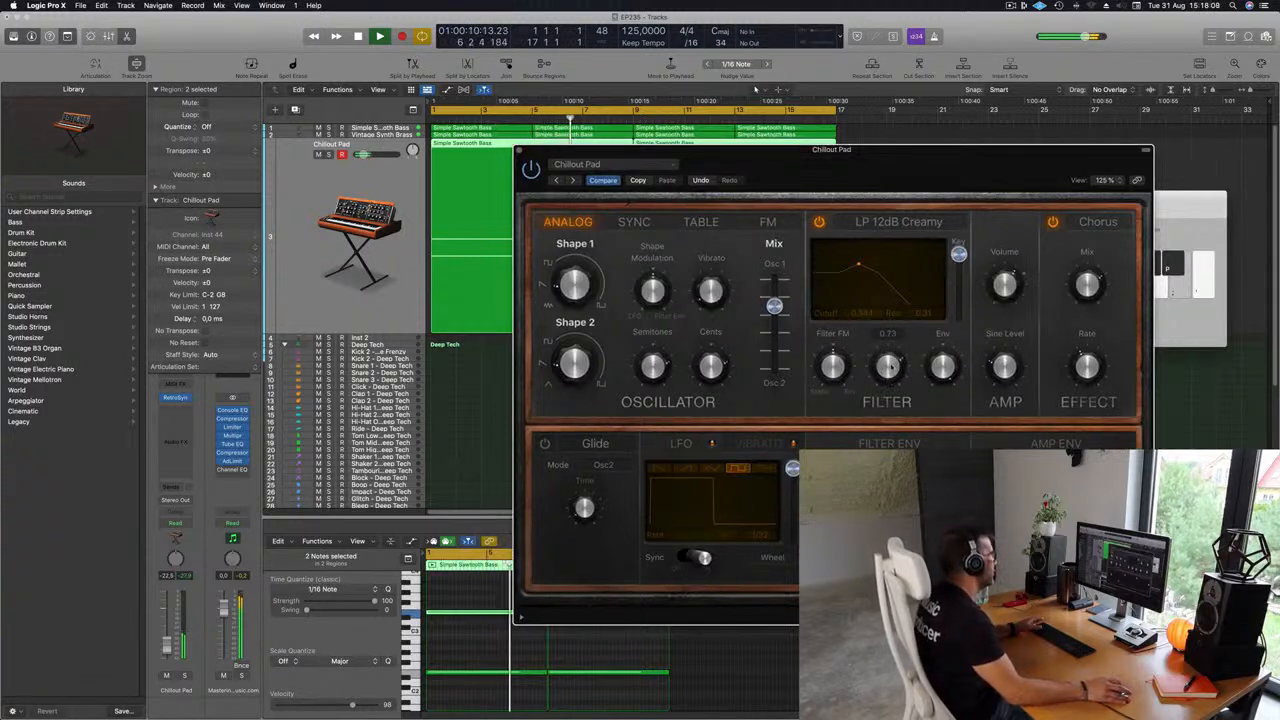
key("Return")
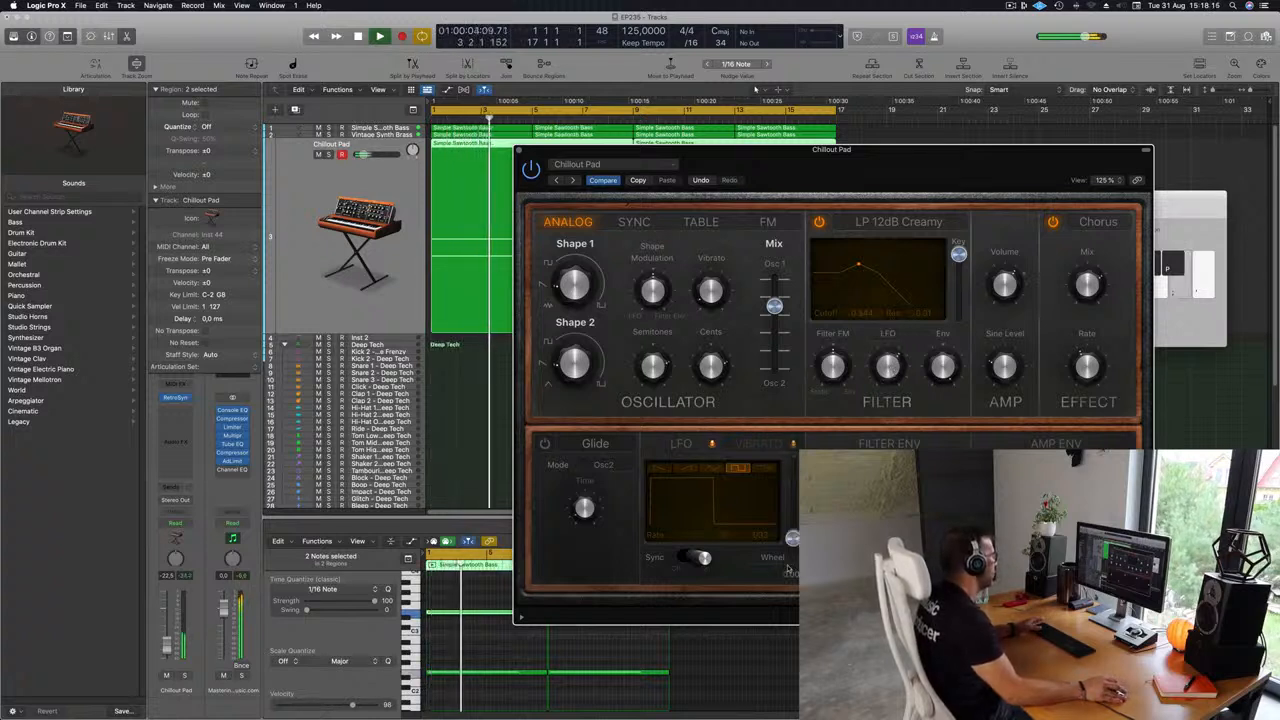
left_click_drag(793, 466, 792, 440)
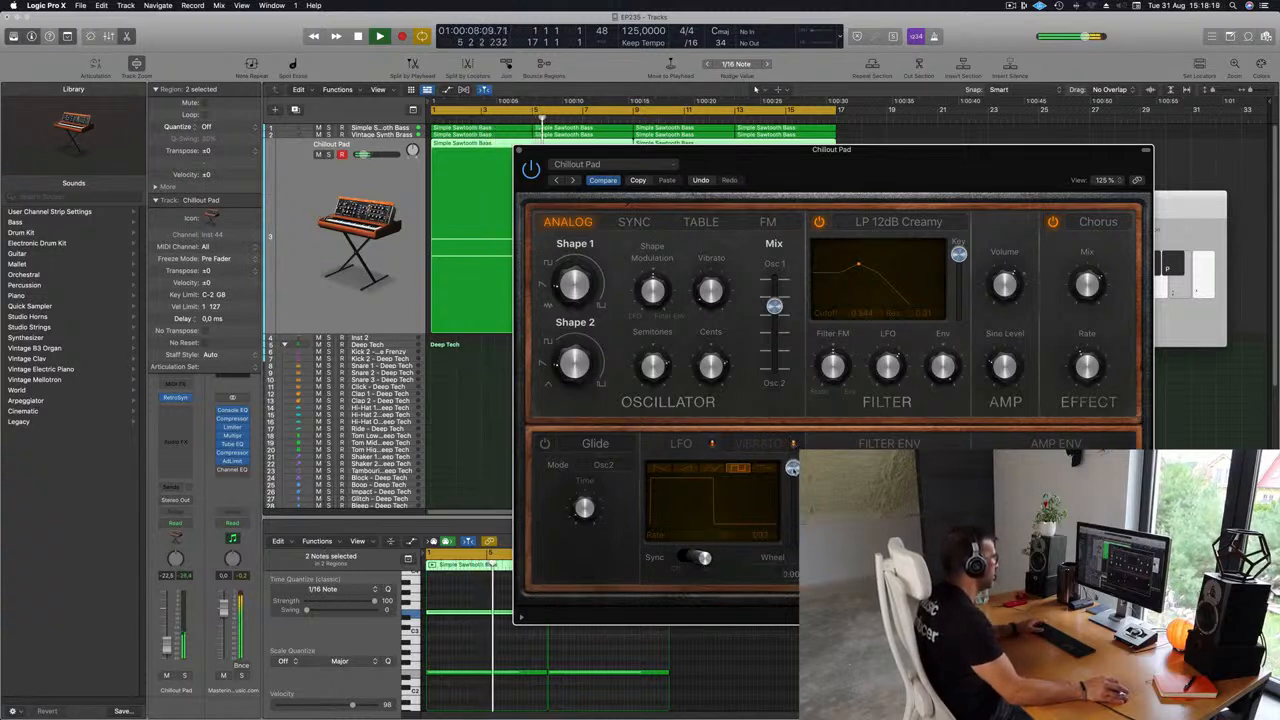
key("Return")
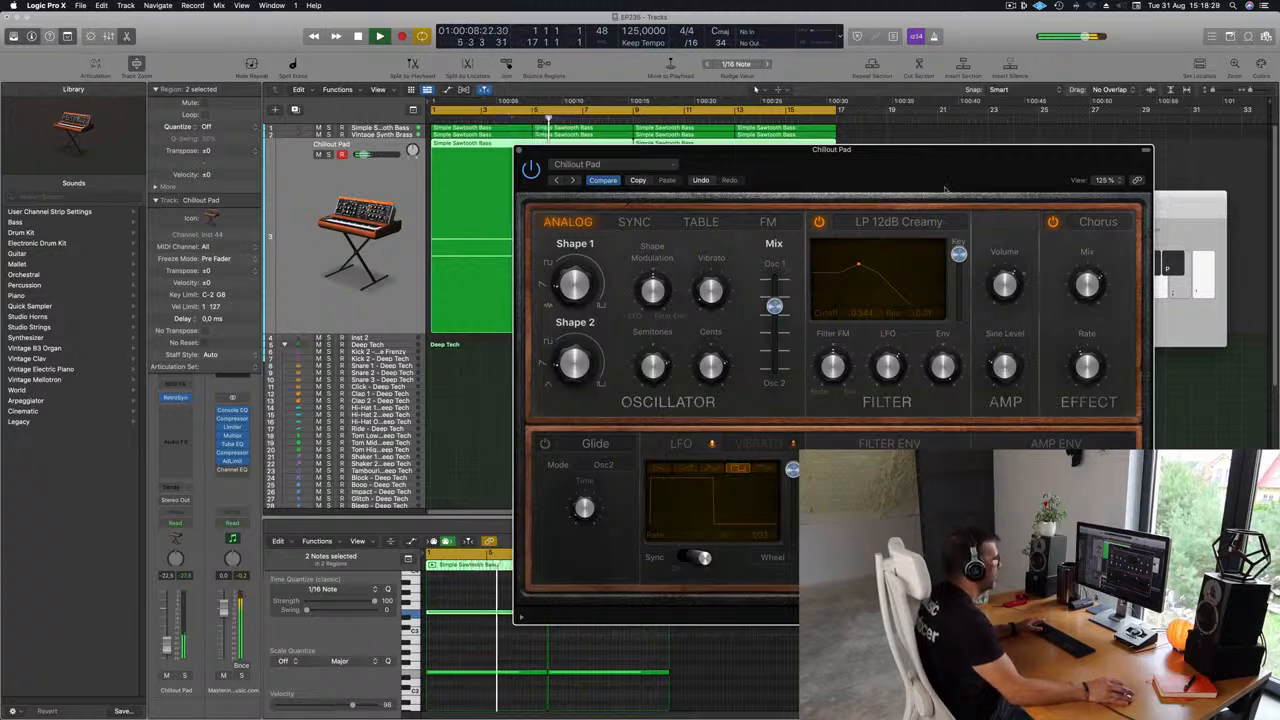
left_click_drag(916, 170, 835, 140)
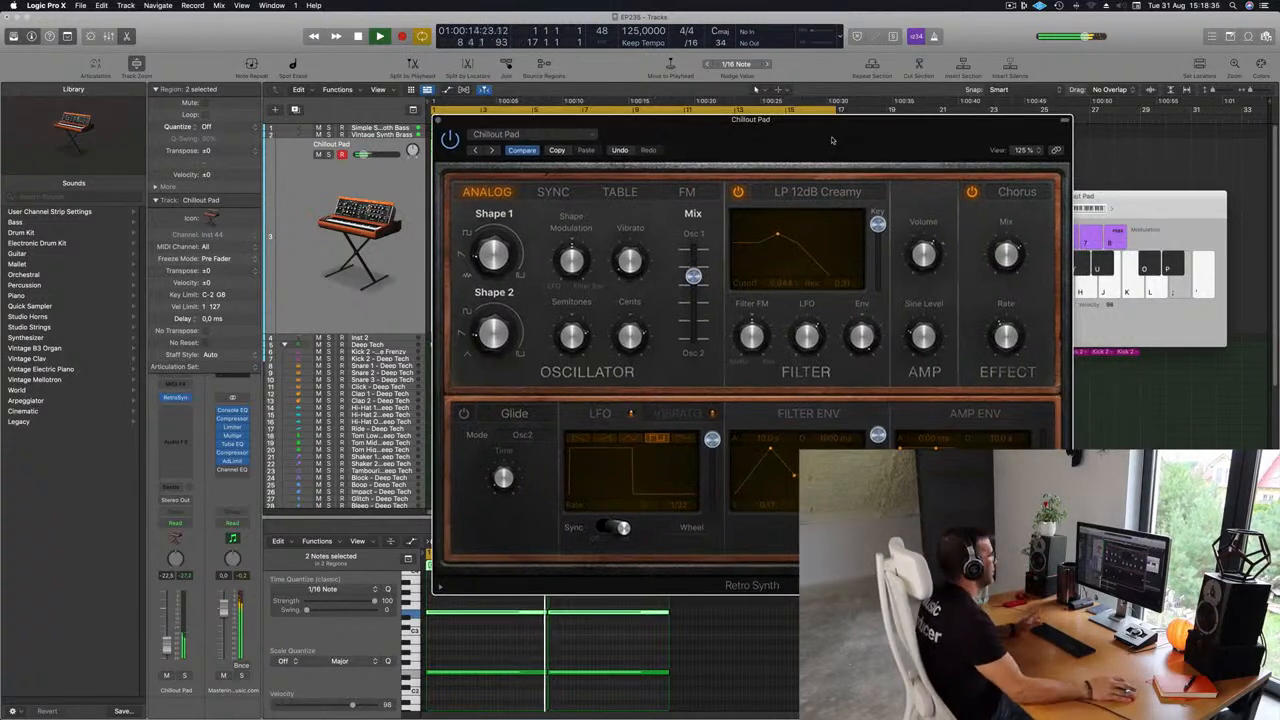
Close the Chillout Pad synth window and create a new instrument track with duplicate settings.
left_click_drag(835, 140, 797, 194)
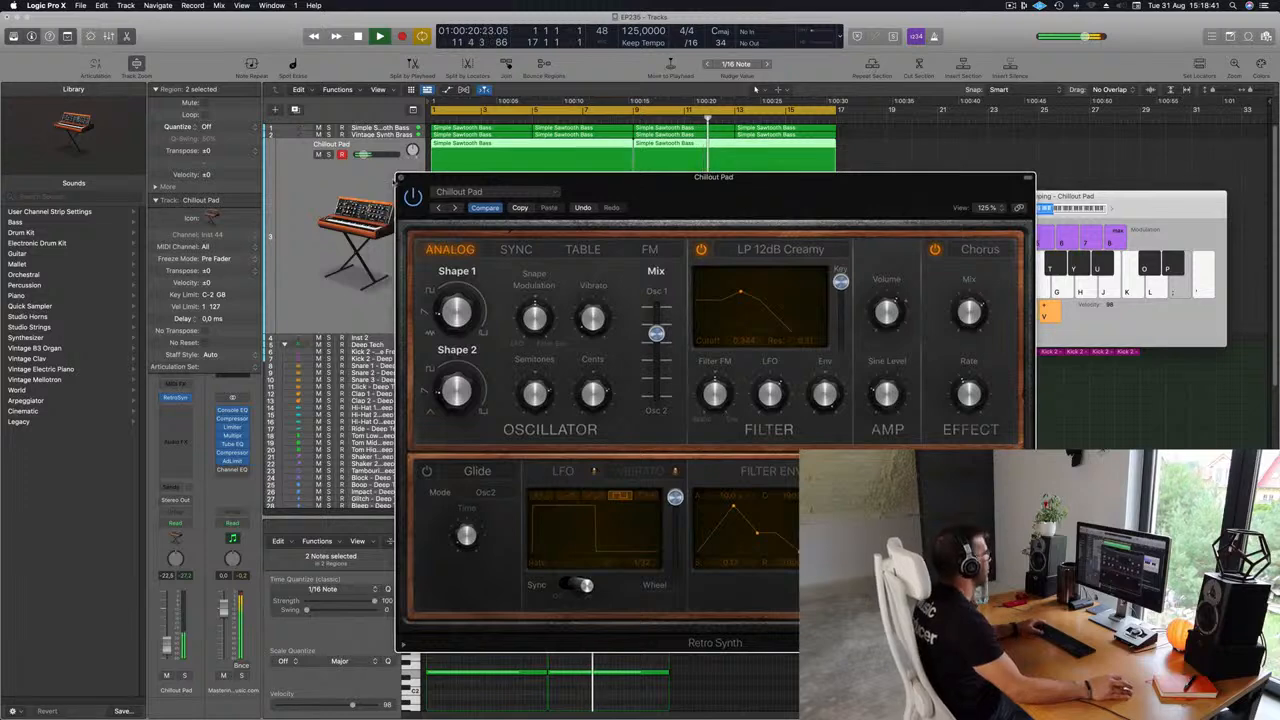
left_click(399, 179)
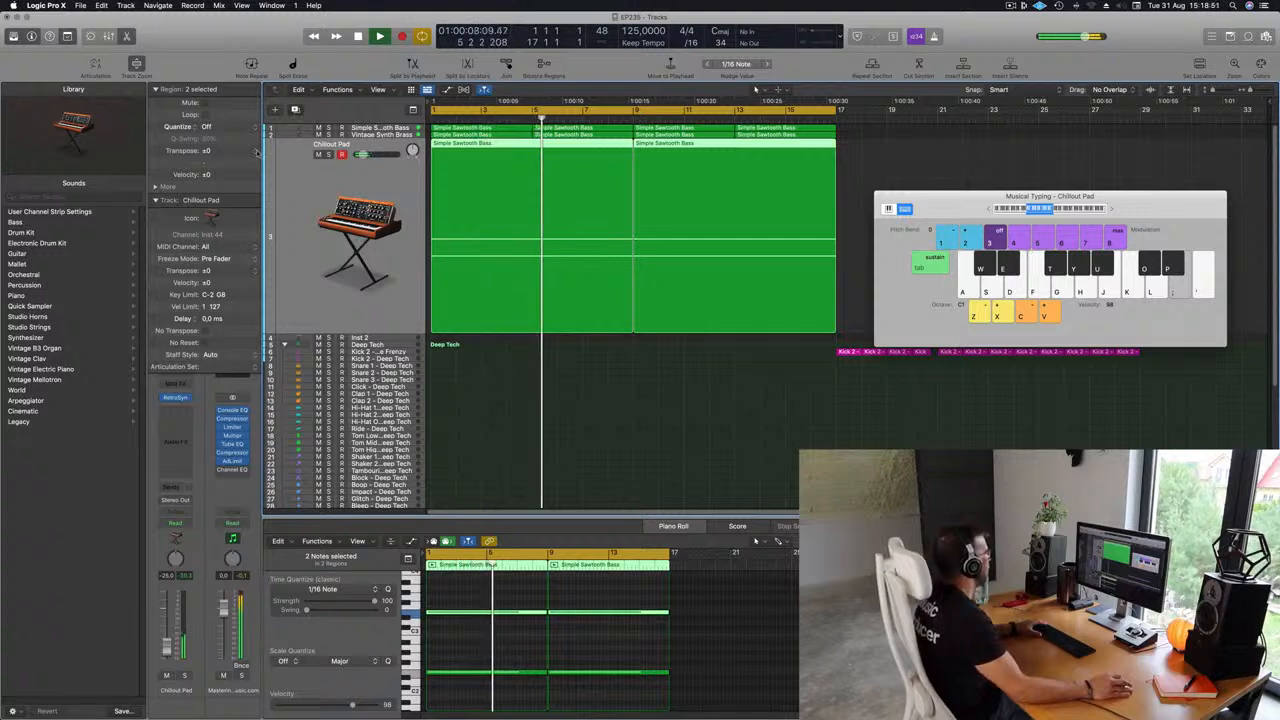
key("super+d")
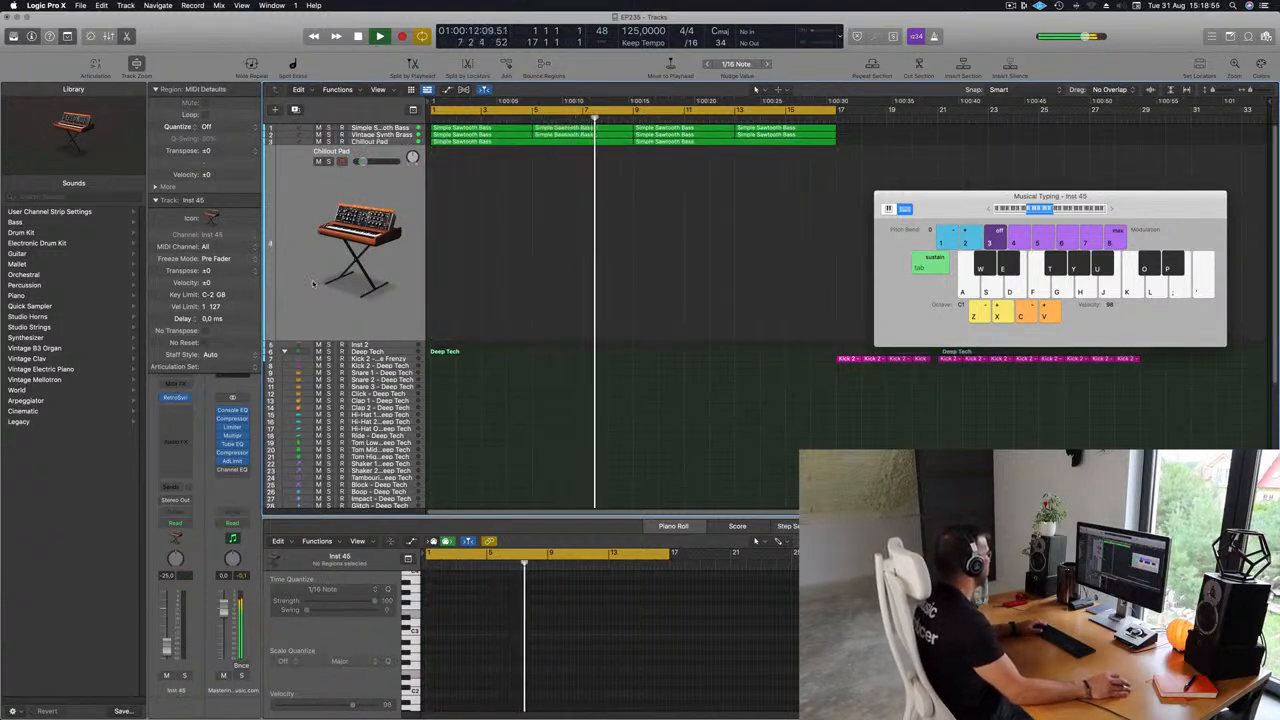
key("Return")
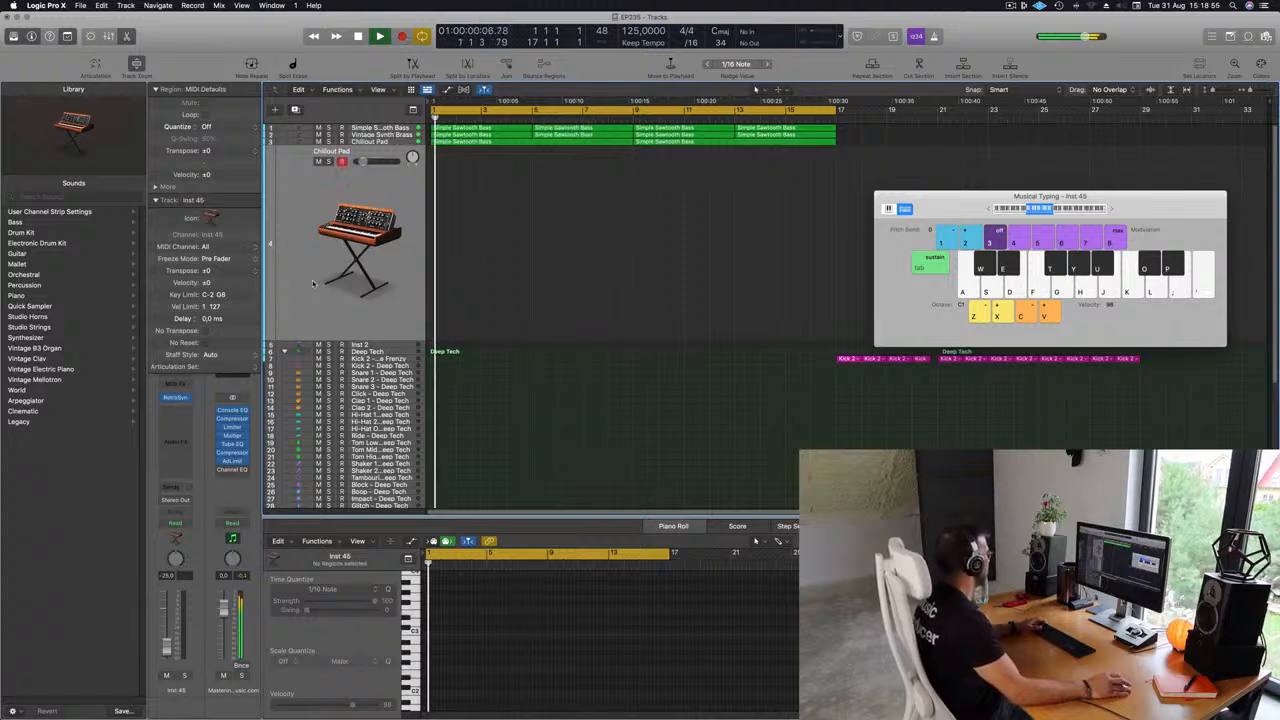
Open the new track's Retro Synth and load the Fifties SciFi preset from Synth Leads.
left_click(175, 398)
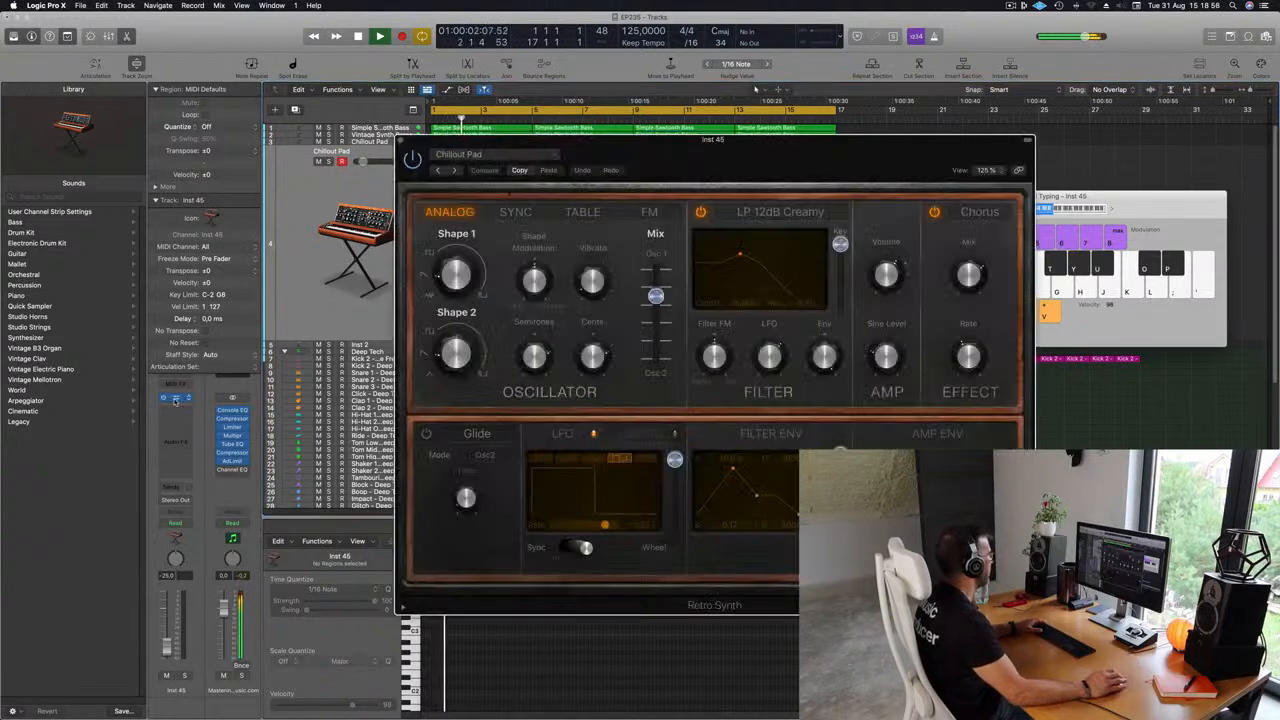
left_click(458, 156)
mouse_move(530, 360)
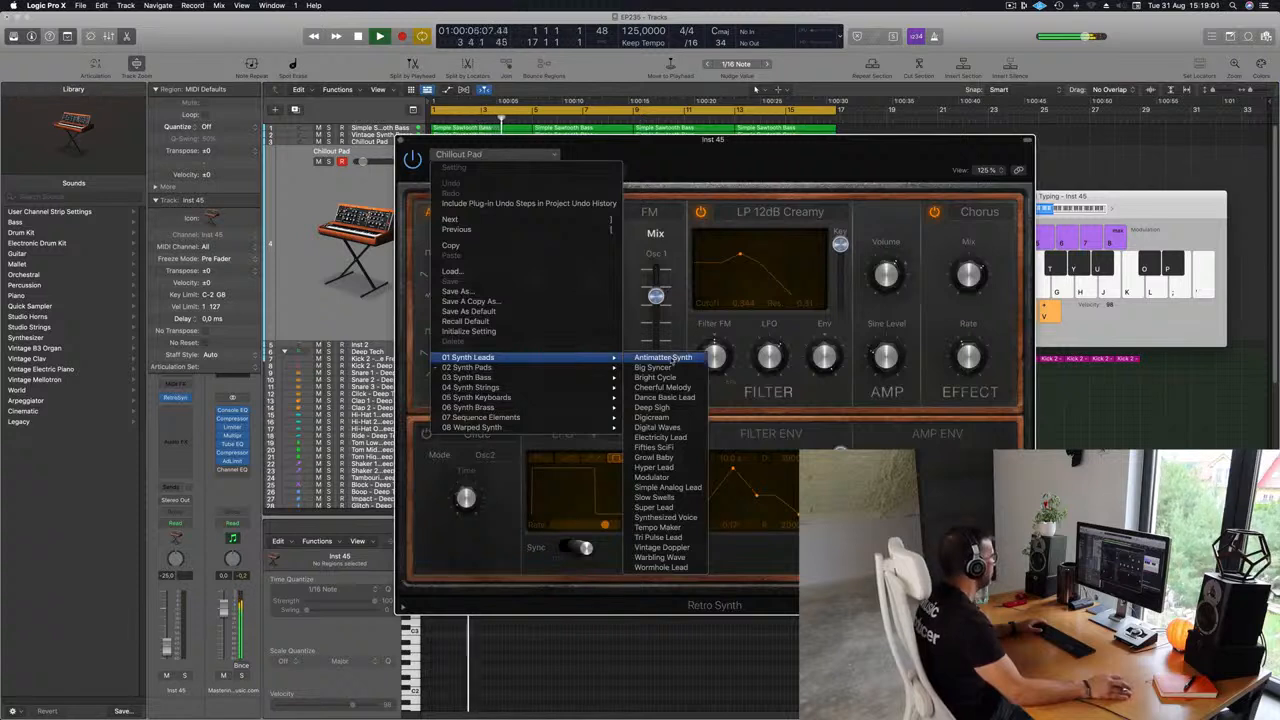
left_click(673, 452)
left_click_drag(713, 139, 693, 214)
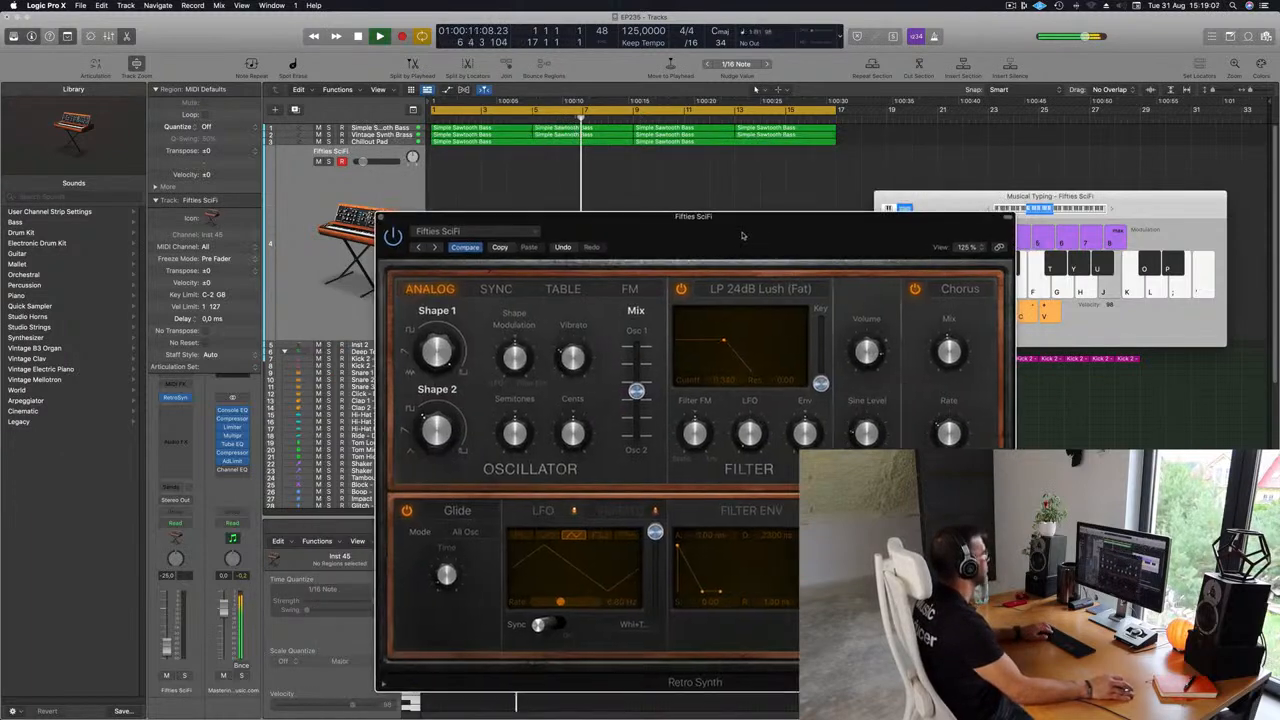
left_click(390, 170)
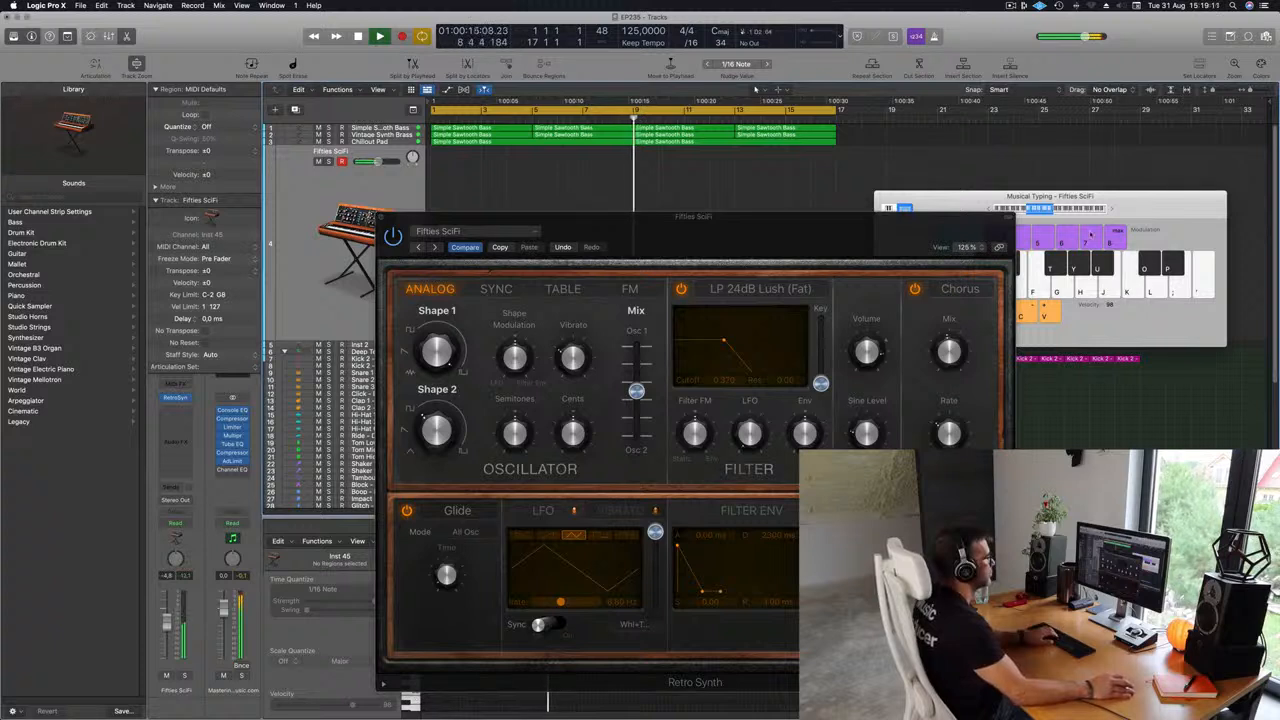
Audition the Fifties SciFi sound on the musical typing keyboard, shifting its octave.
left_click(1112, 209)
left_click(1112, 209)
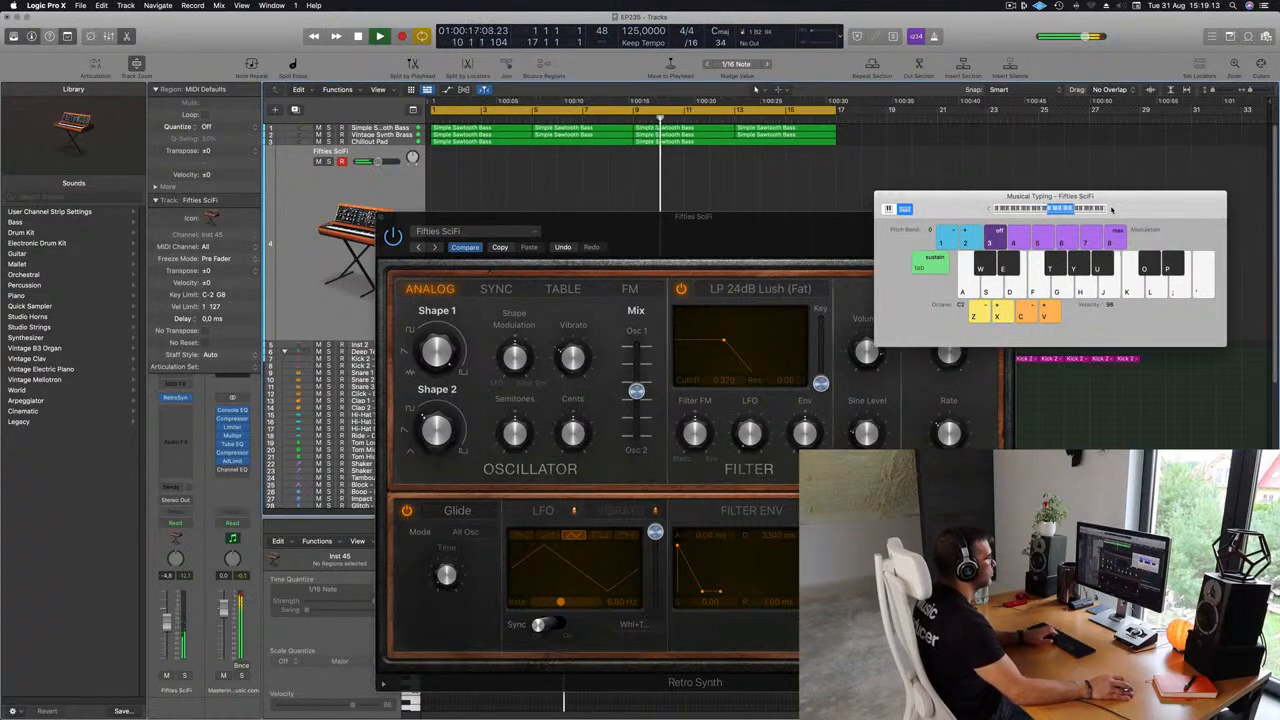
key("j")
key("k")
key("l")
key("g")
key("f")
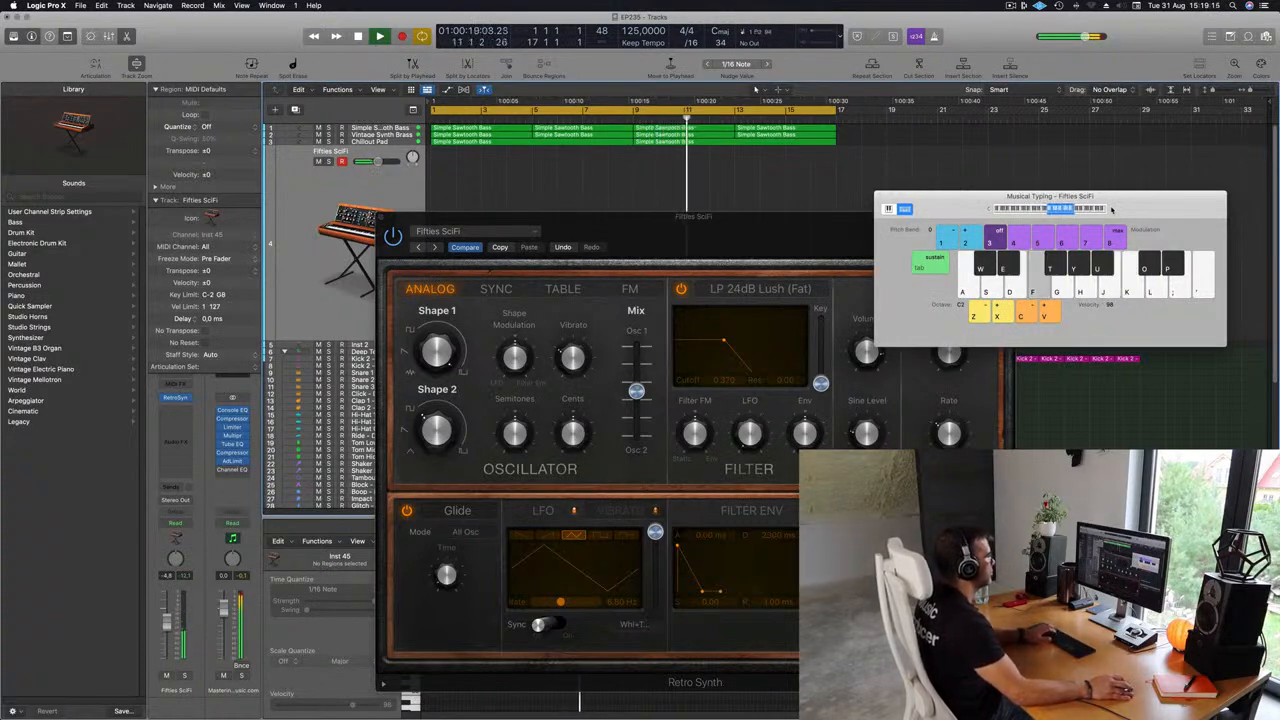
key("h")
left_click(987, 210)
Step through the Retro Synth presets to Simple Analog Lead.
left_click_drag(443, 255, 383, 225)
left_click(374, 217)
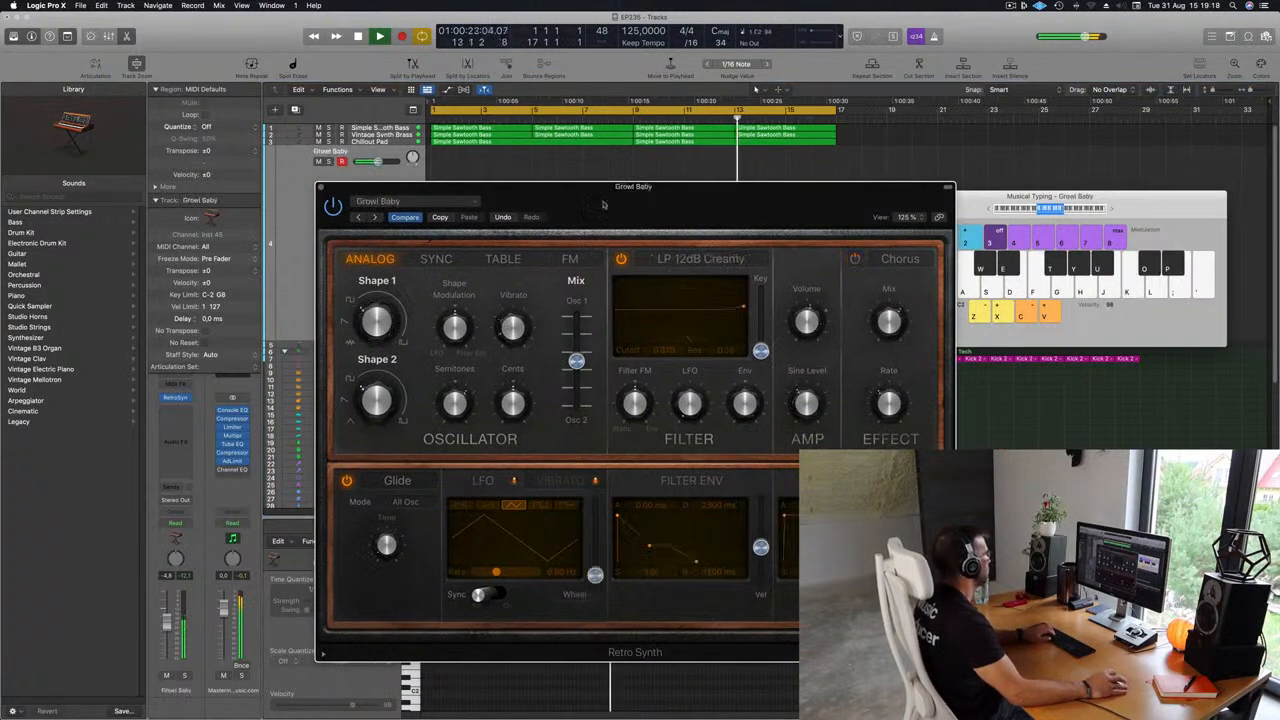
left_click(375, 218)
left_click(375, 218)
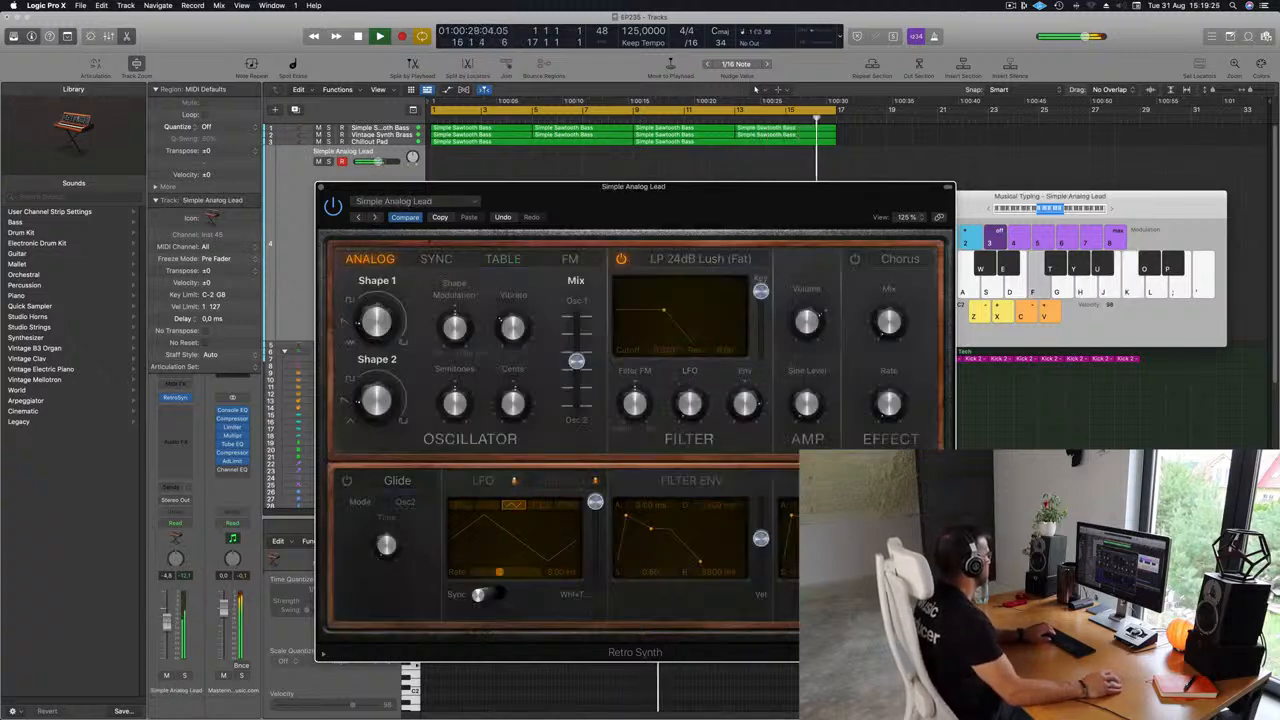
left_click(1108, 189)
Audition Simple Analog Lead notes and raise the musical typing octave.
key("f")
key("h")
key("j")
key("k")
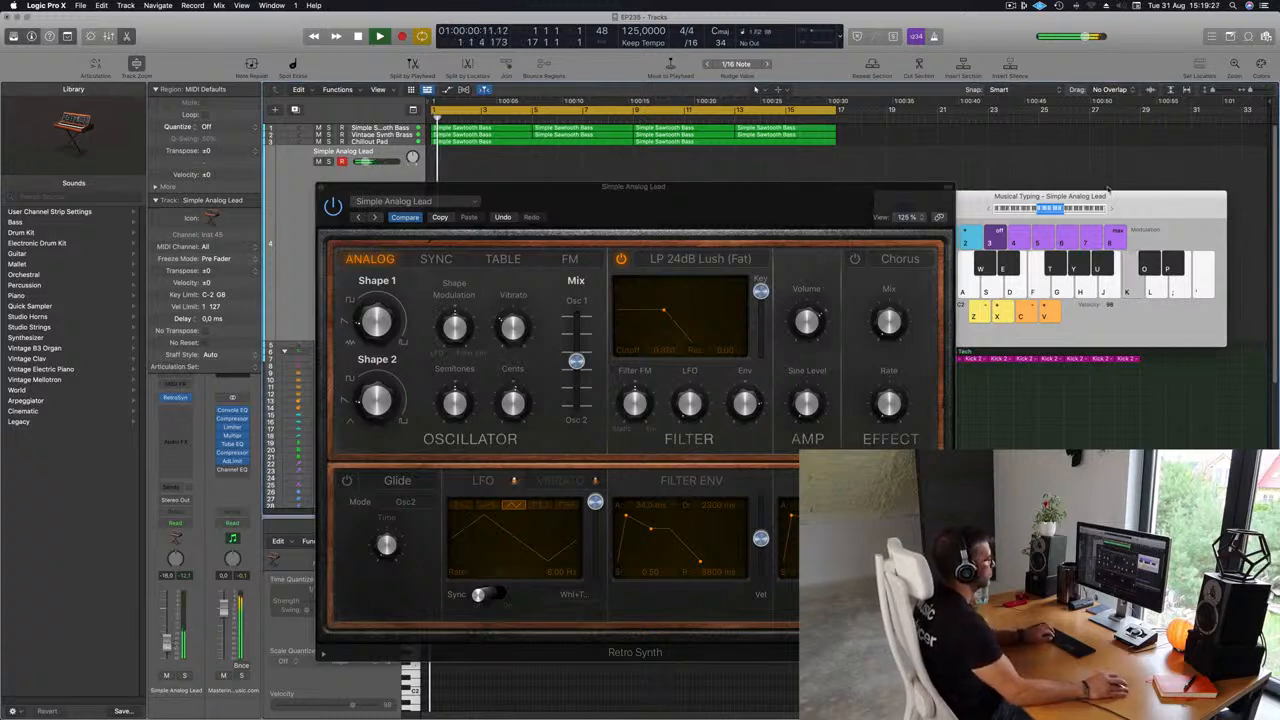
left_click(1110, 209)
left_click(1111, 210)
key("k")
key("j")
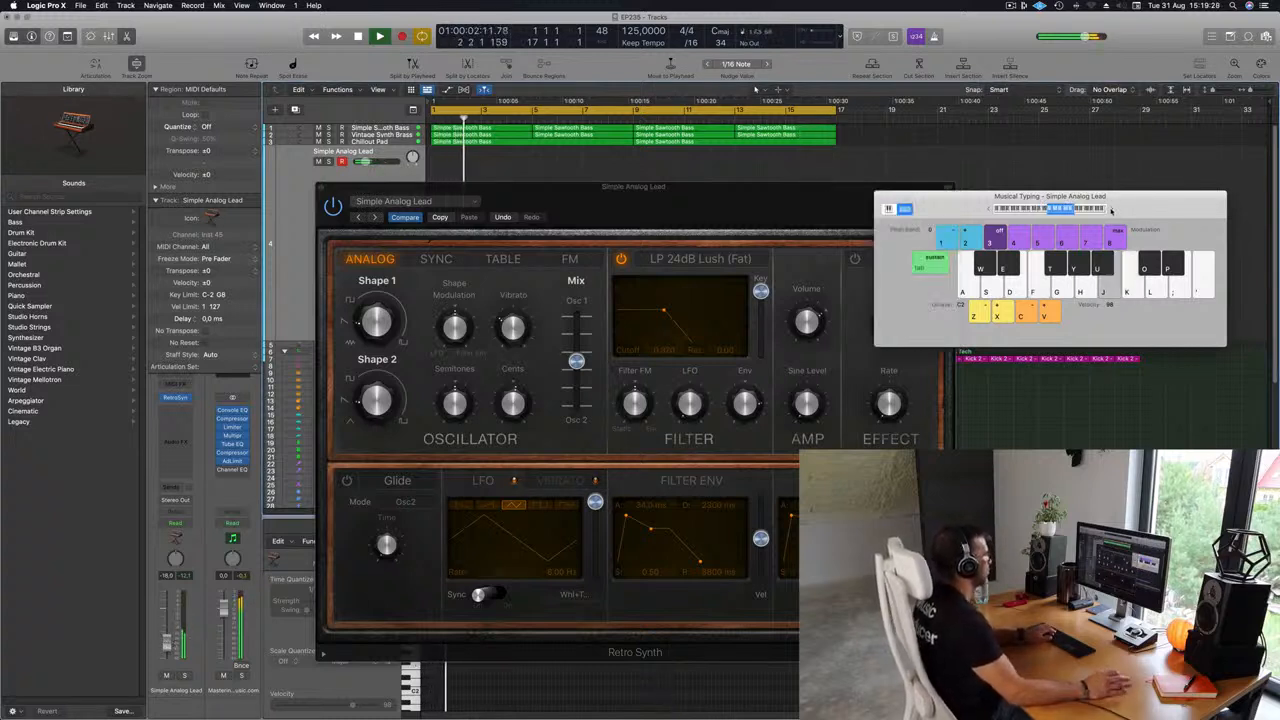
key("h")
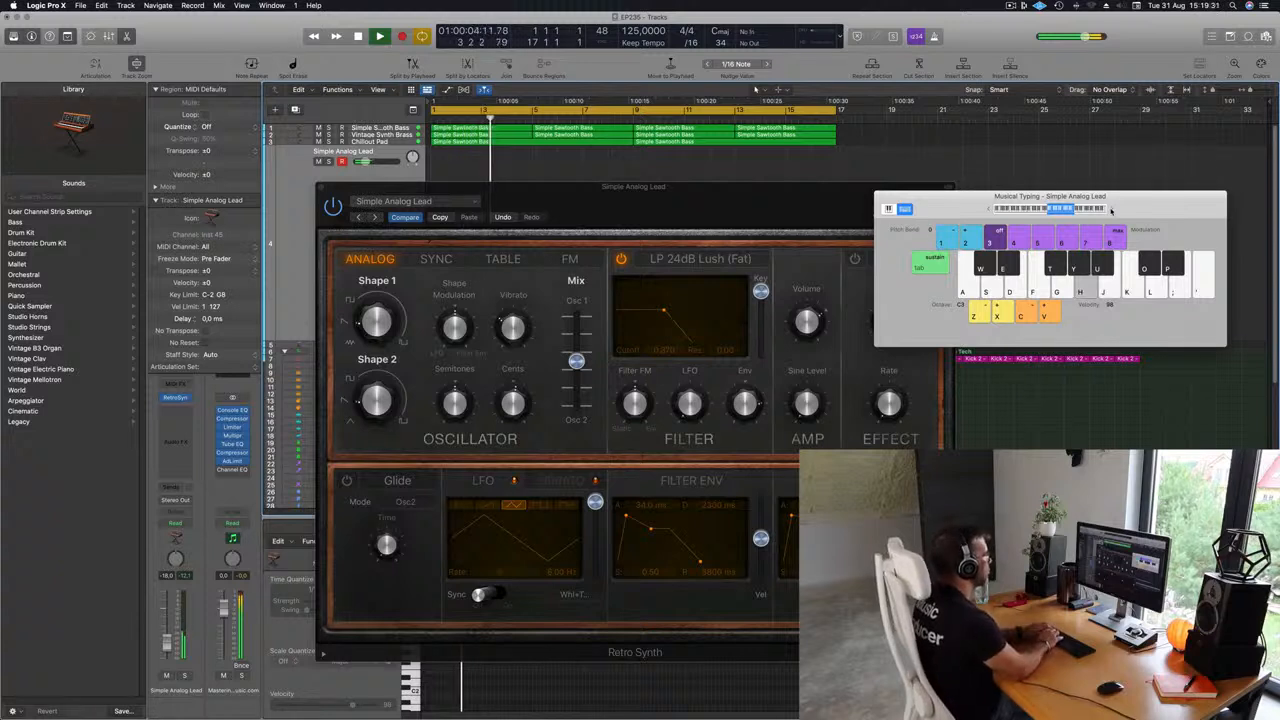
Practise a lead melody on the musical typing keys during playback.
key("l")
key("k")
key("j")
key("h")
key("s")
key("semicolon")
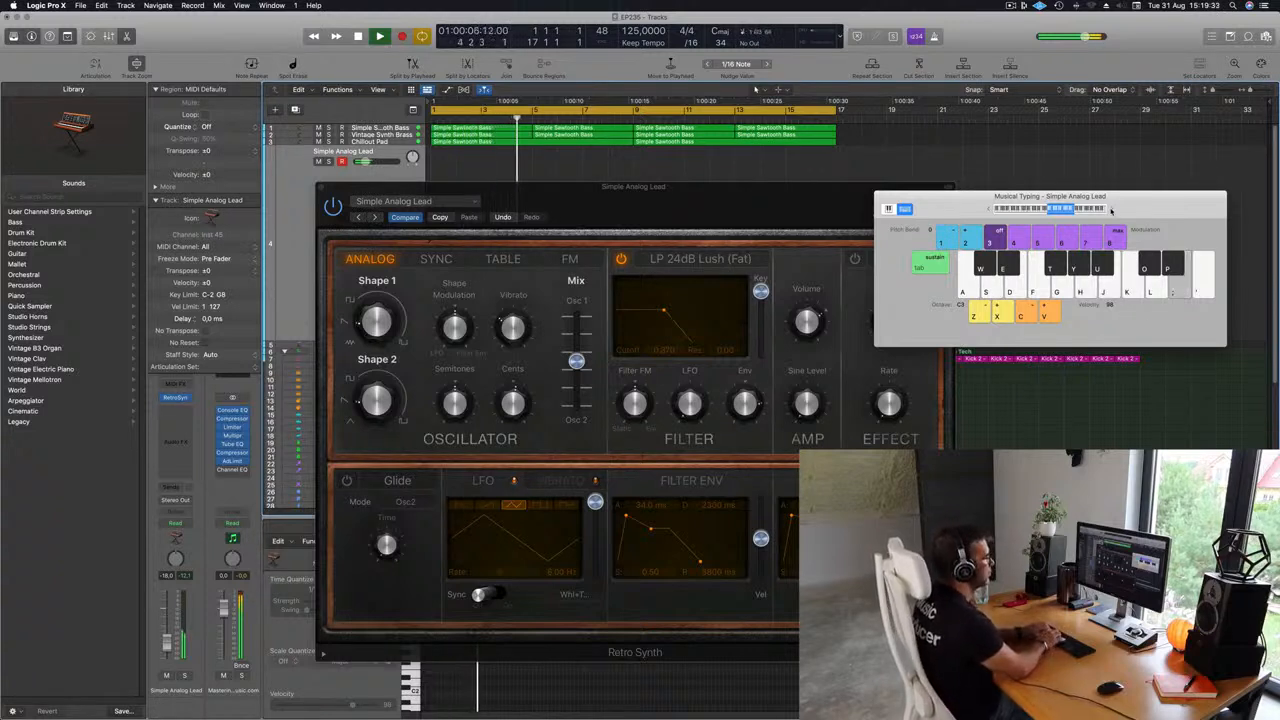
key("semicolon")
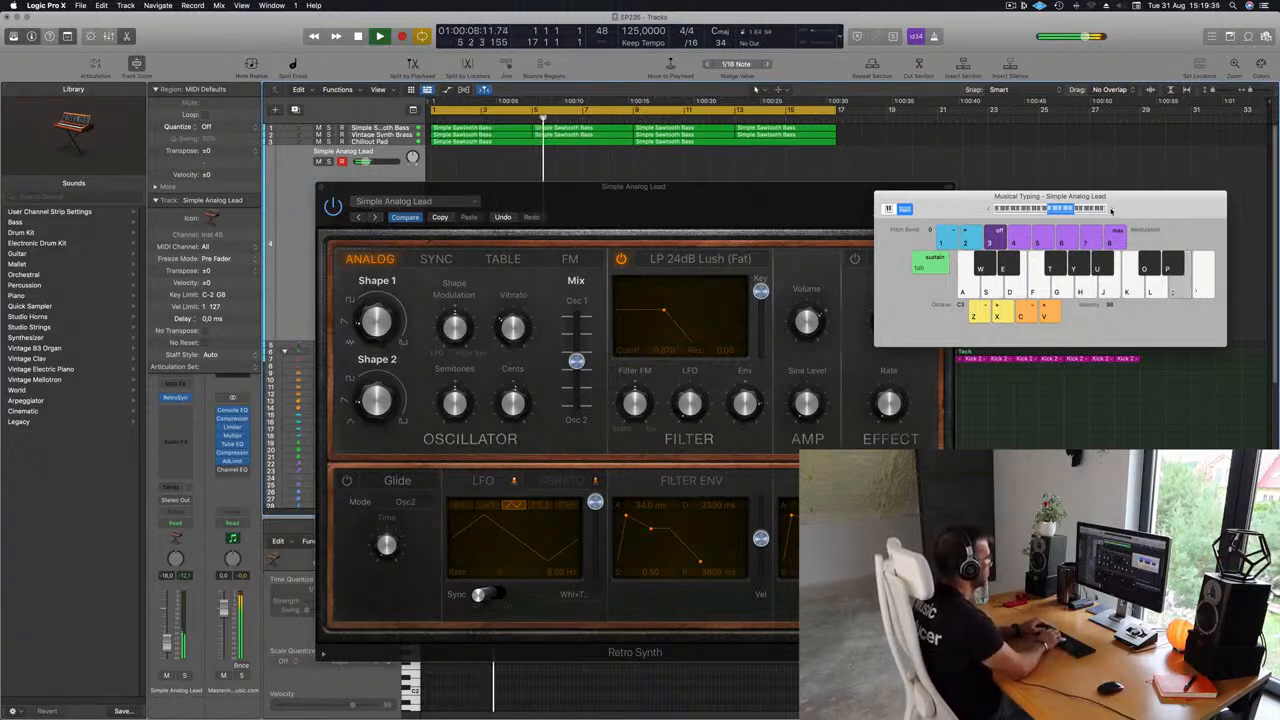
key("semicolon")
key("semicolon")
key("l")
key("k")
key("semicolon")
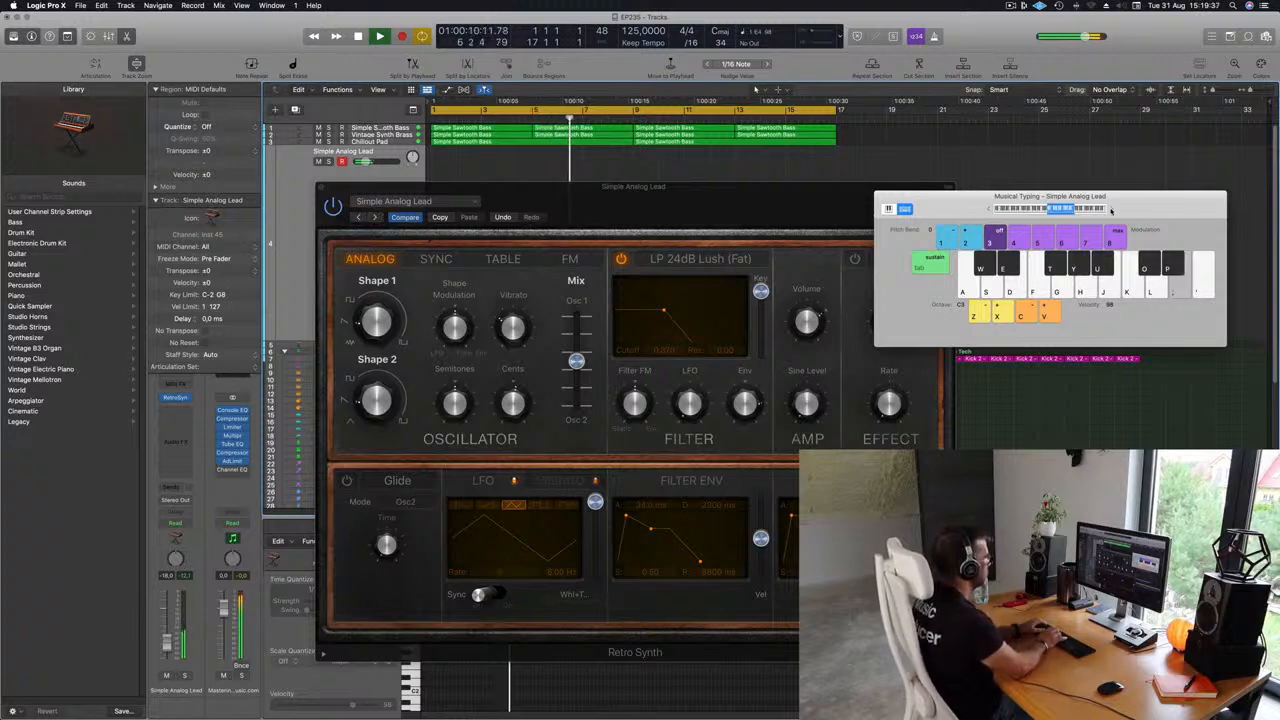
key("l")
key("g")
key("d")
key("f")
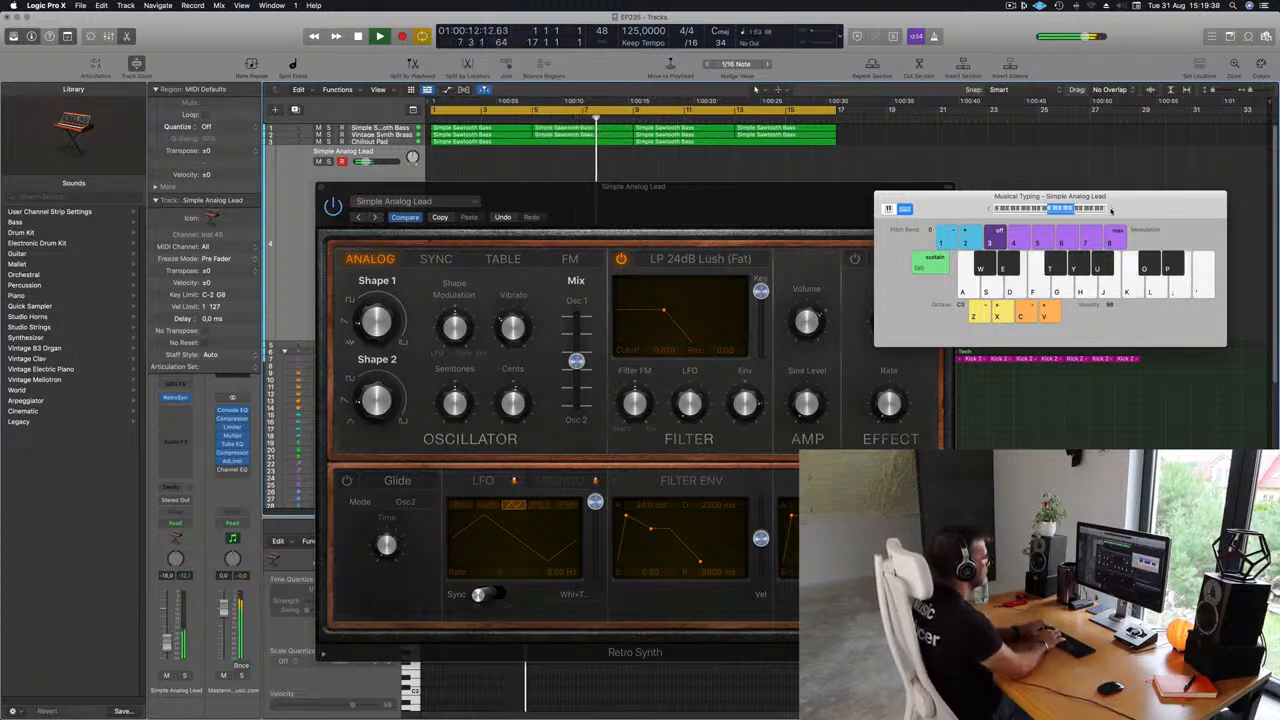
key("a")
key("apostrophe")
key("apostrophe")
key("semicolon")
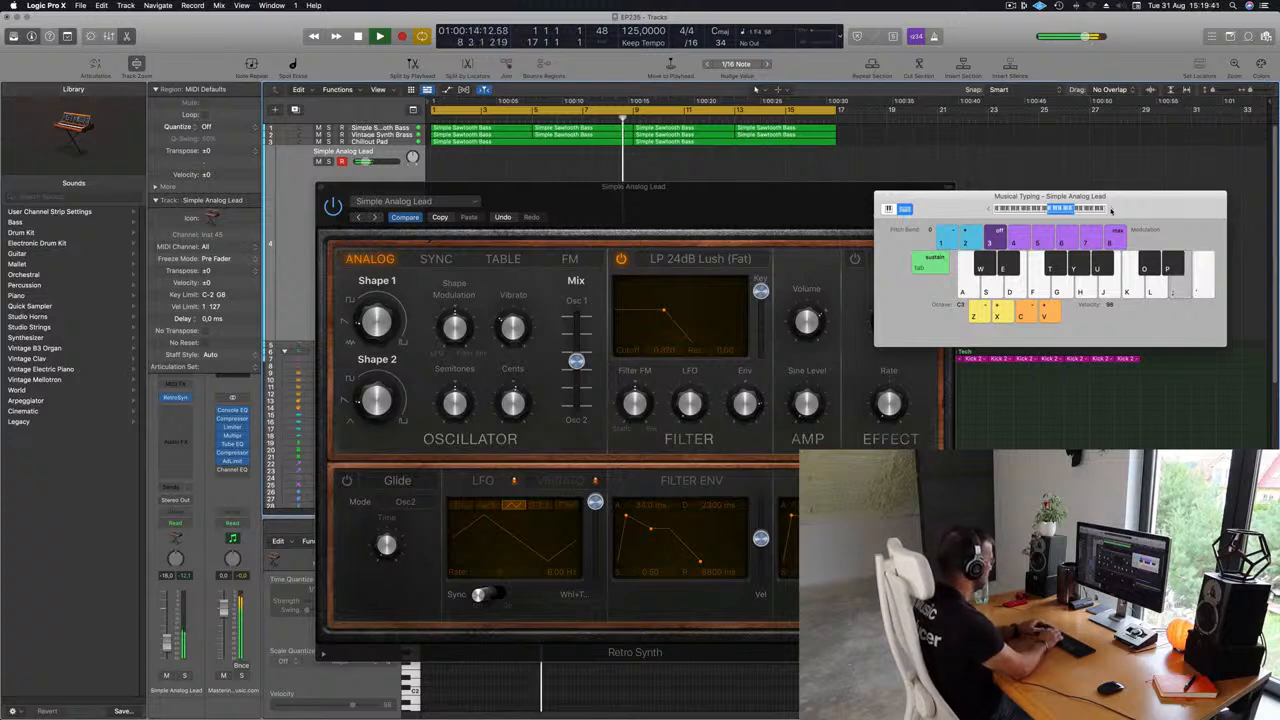
key("l")
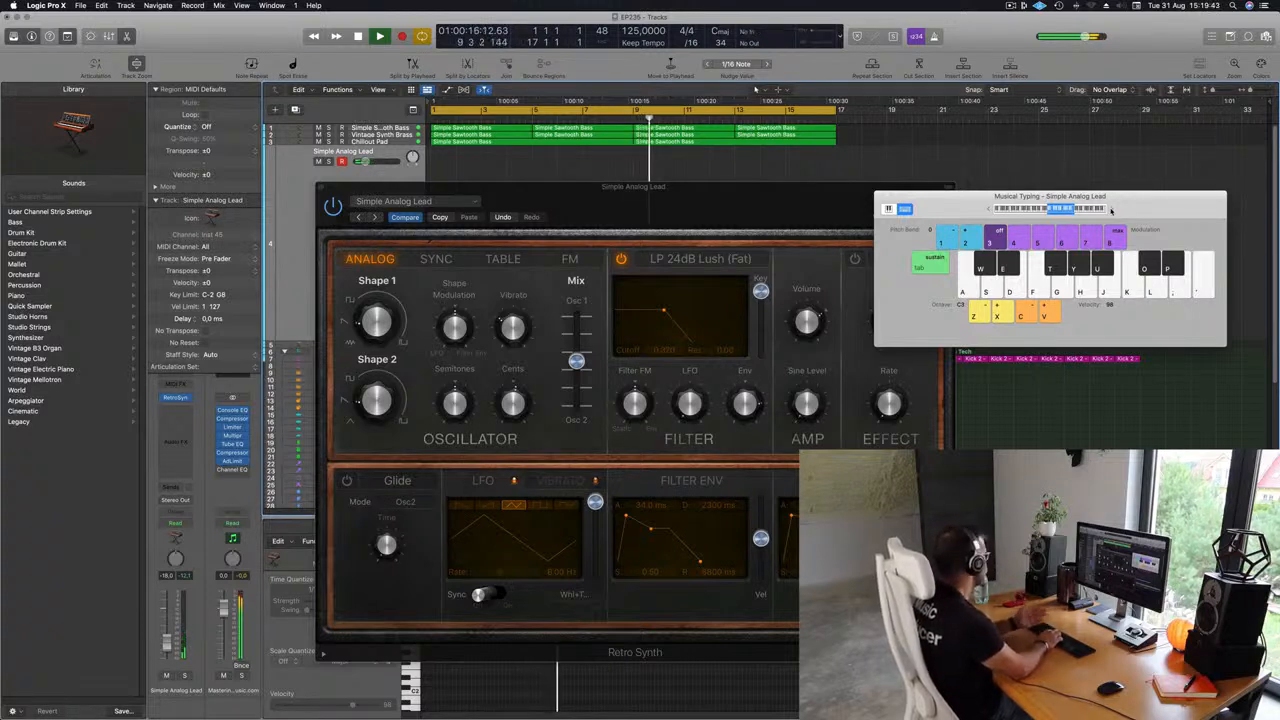
key("semicolon")
key("l")
key("k")
key("semicolon")
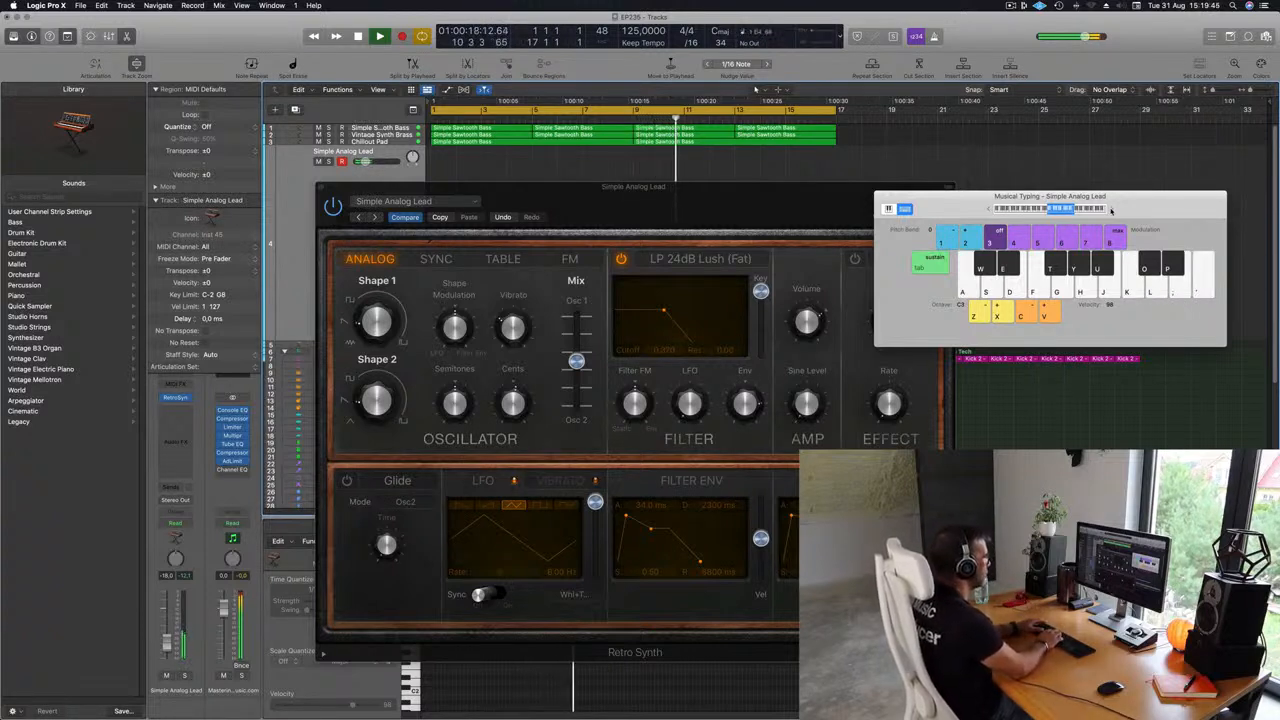
Record a short lead melody on the Simple Analog Lead track starting at bar 13.
key("r")
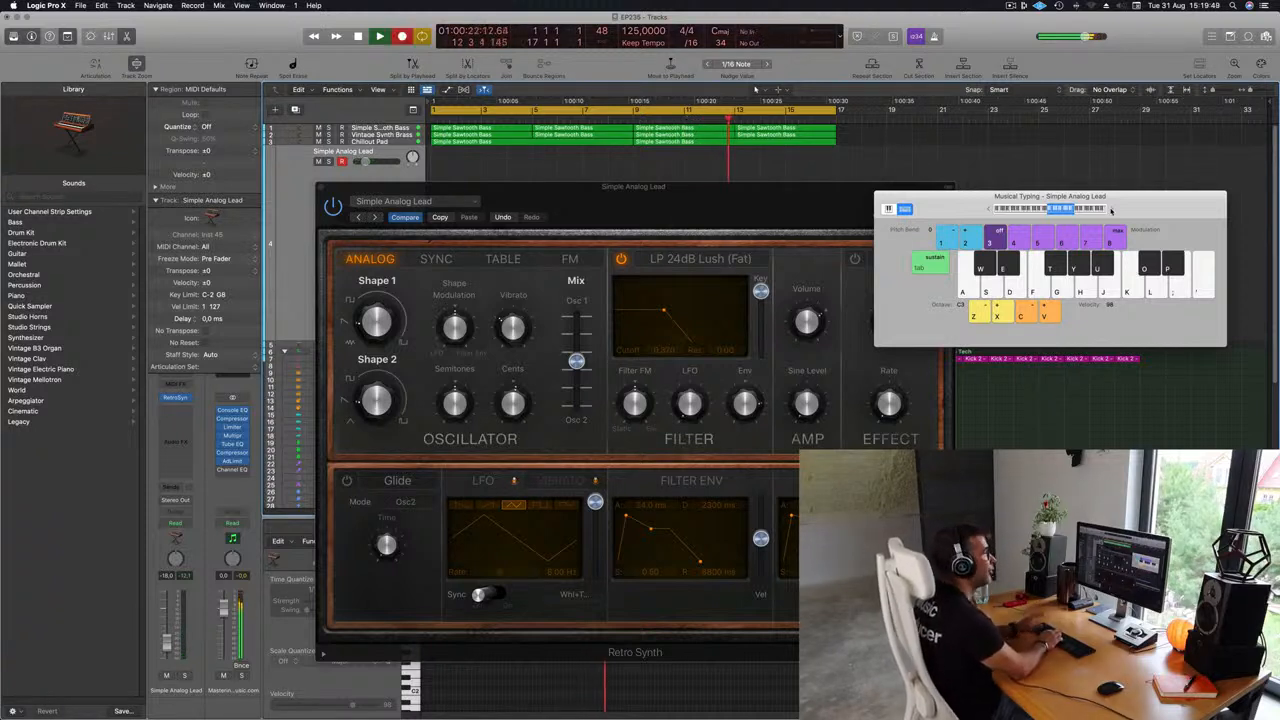
key("semicolon")
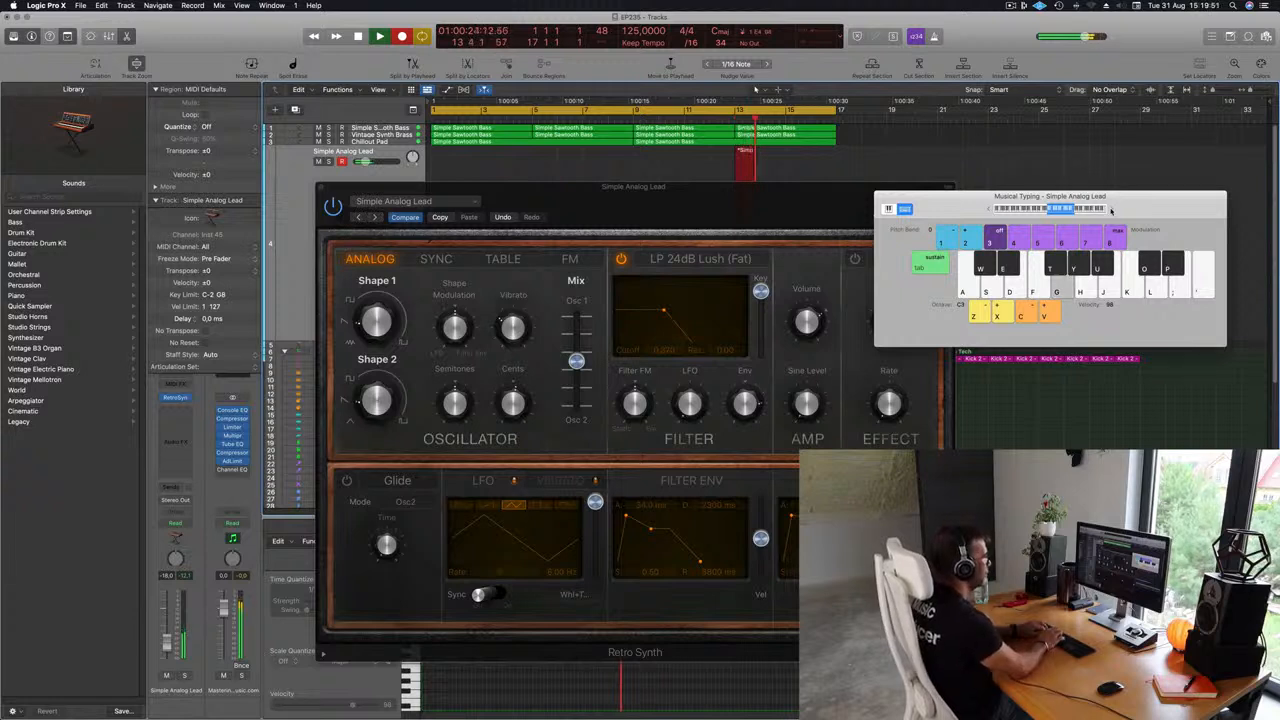
key("d")
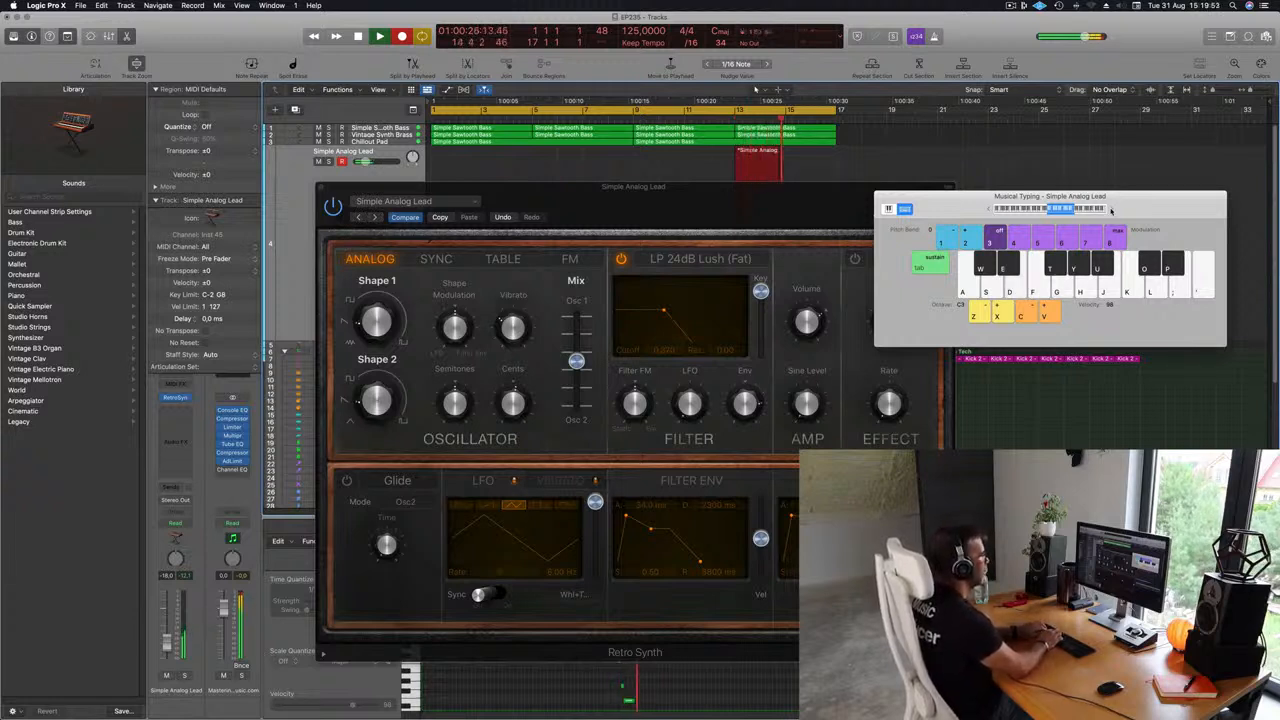
key("apostrophe")
key("g")
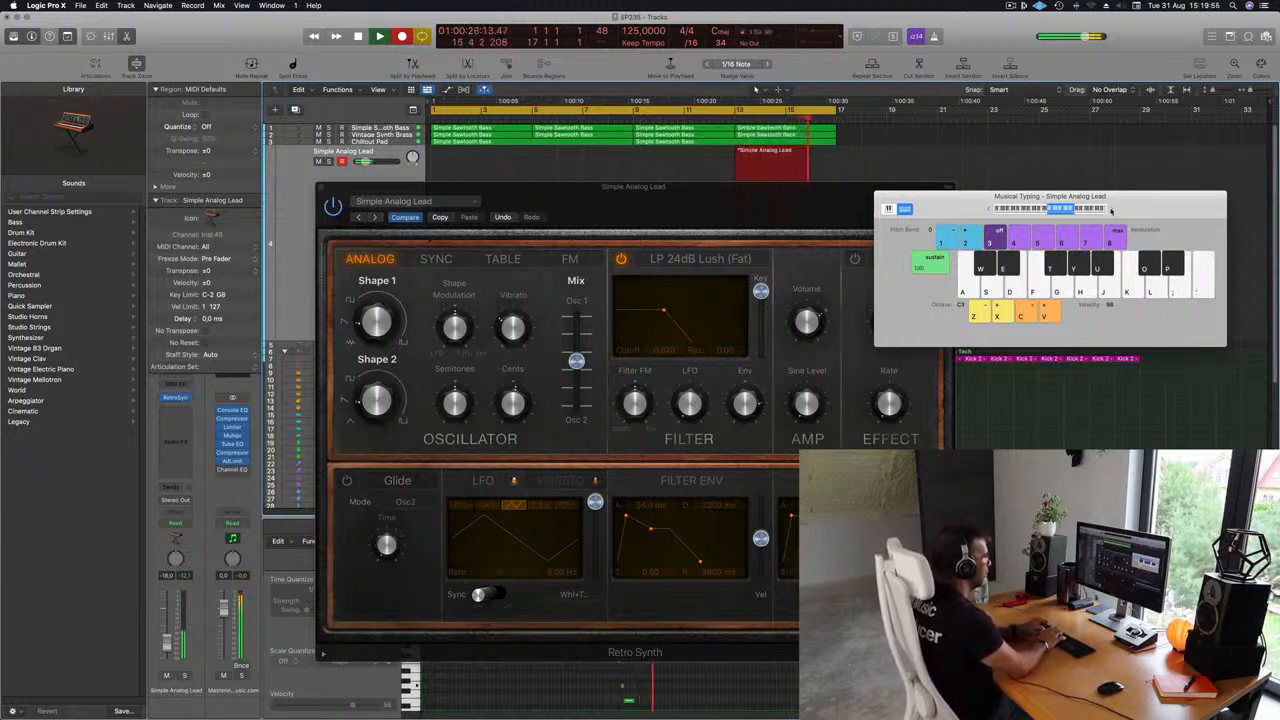
key("space")
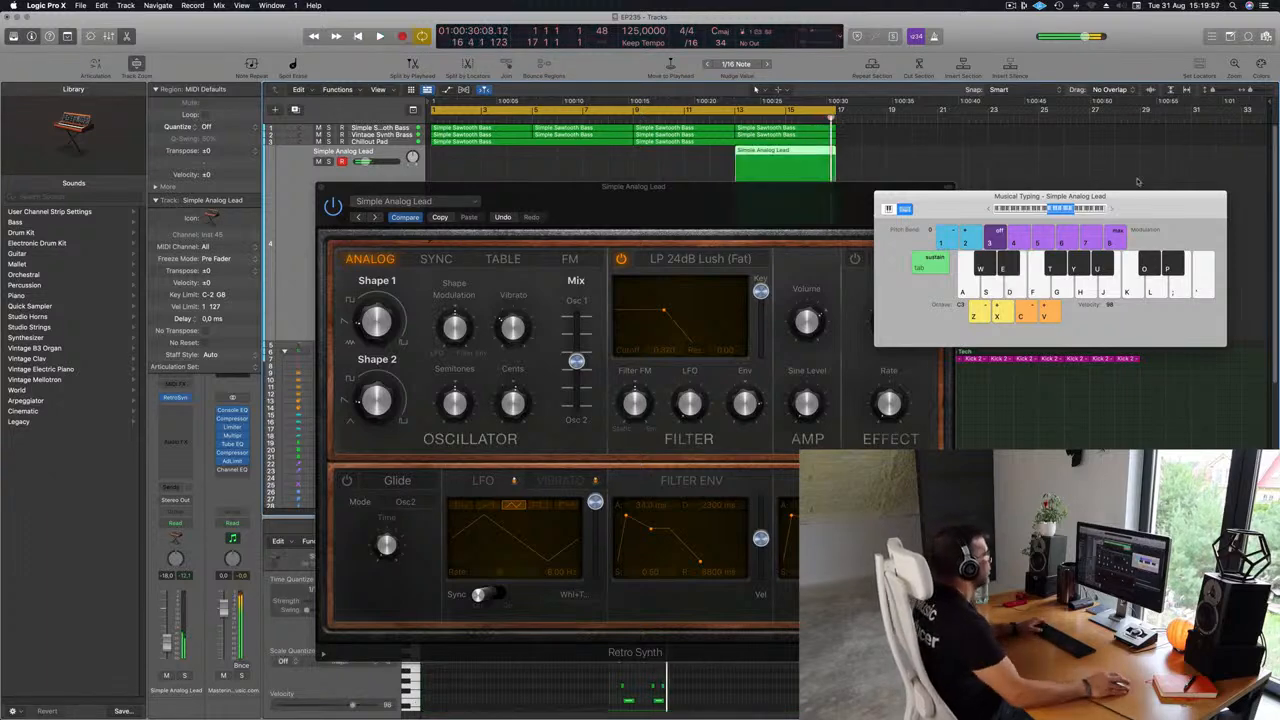
Split the recorded lead region at bar 15, splitting notes that cross the point.
left_click_drag(750, 204, 900, 436)
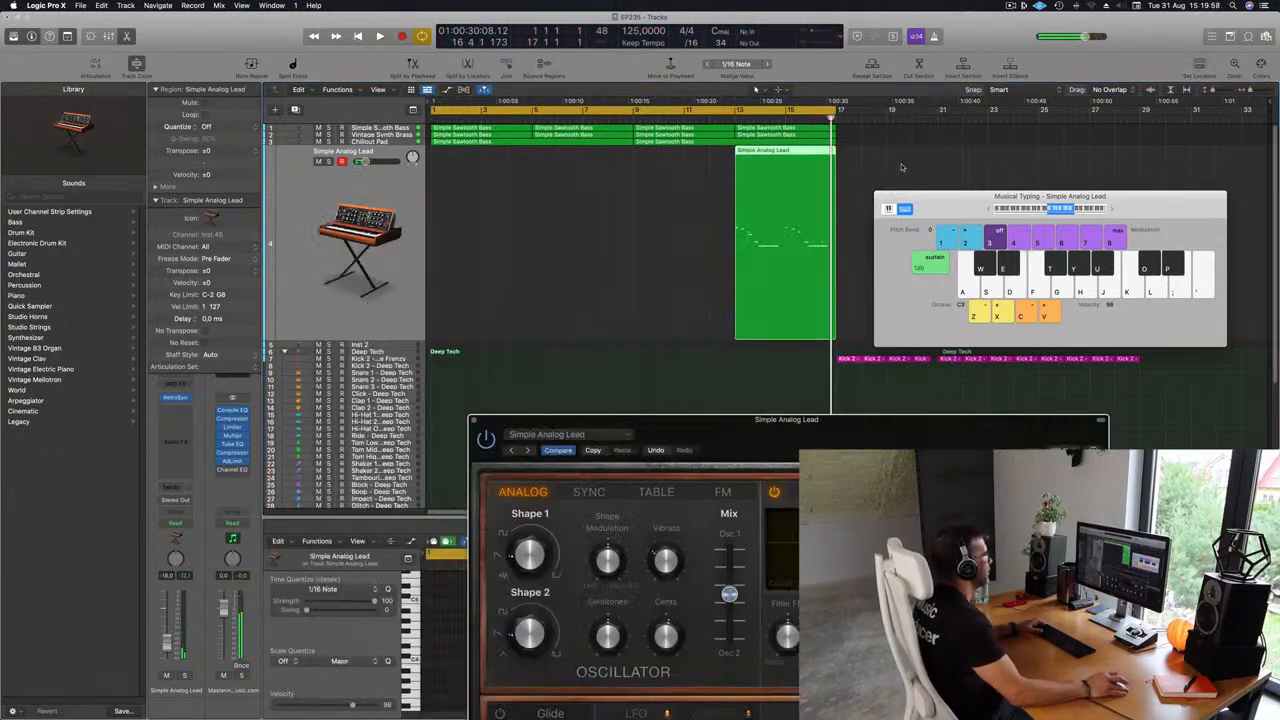
left_click(785, 152)
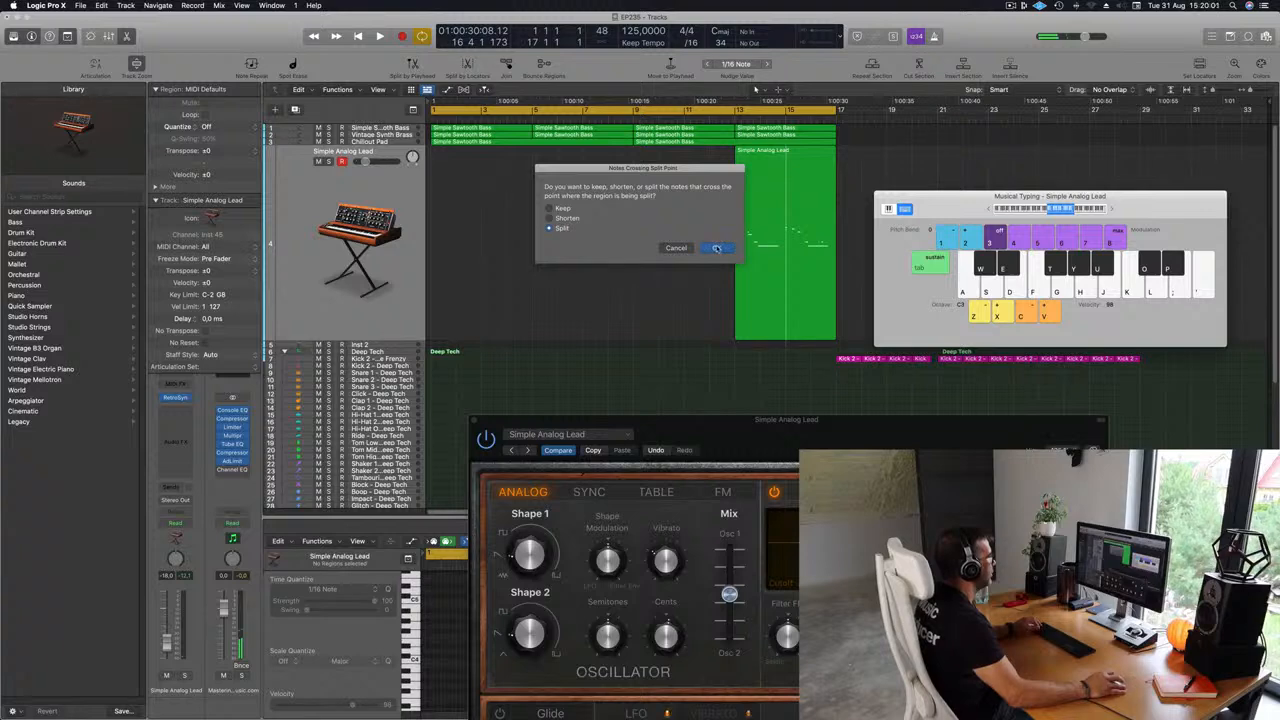
left_click(716, 247)
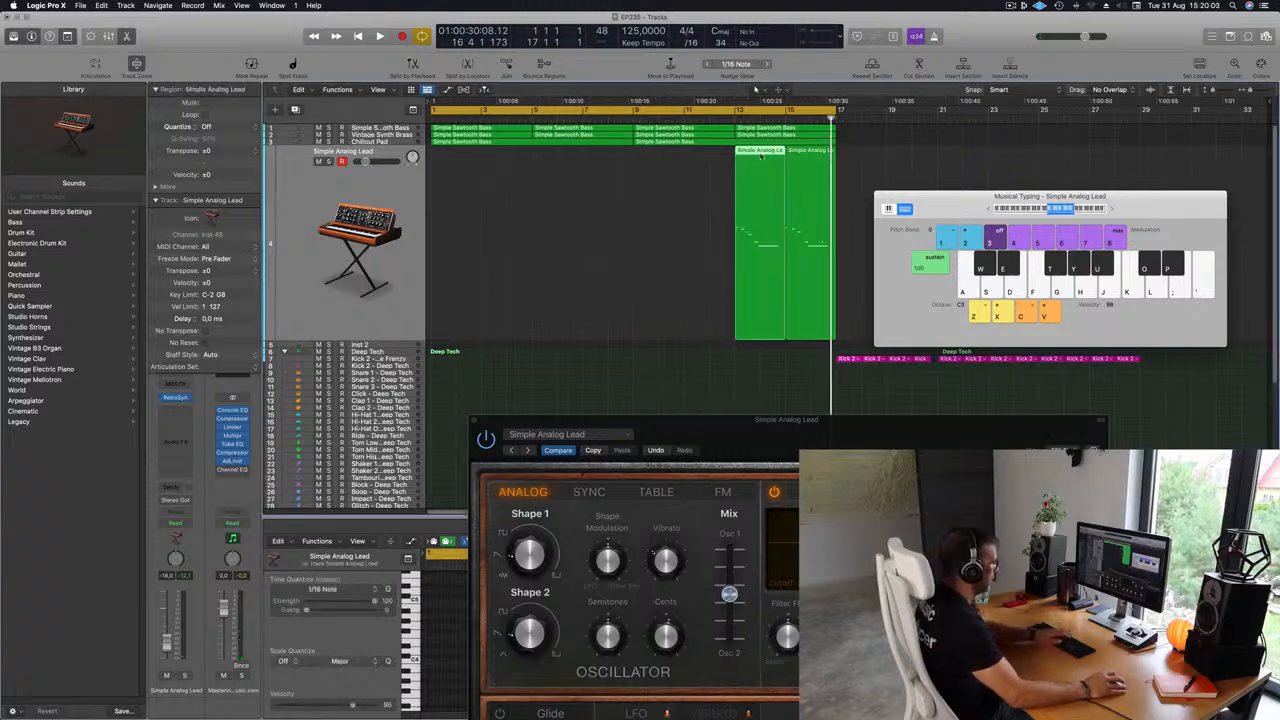
Delete one half of the lead region and move the remaining part to bar 1, then play.
key("Delete")
left_click_drag(792, 170, 437, 204)
key("space")
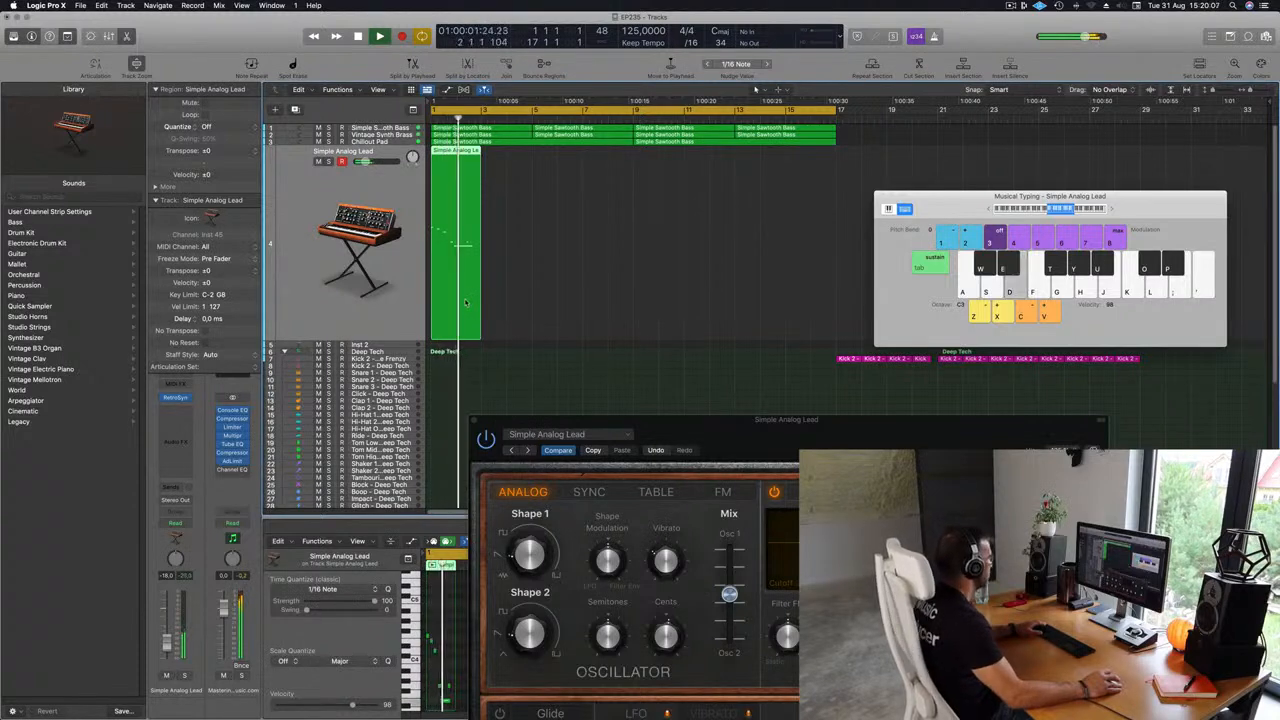
Open the lead region in the Piano Roll editor and play back all of its notes.
key("e")
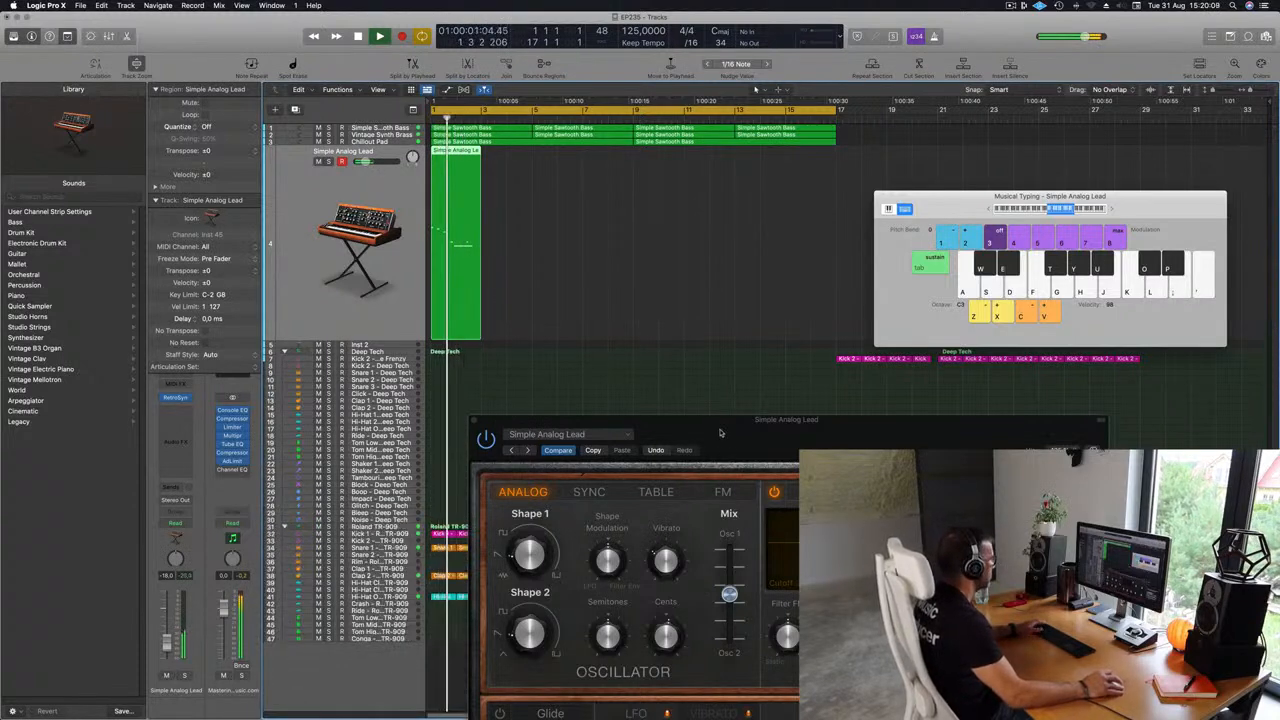
left_click_drag(720, 433, 1168, 341)
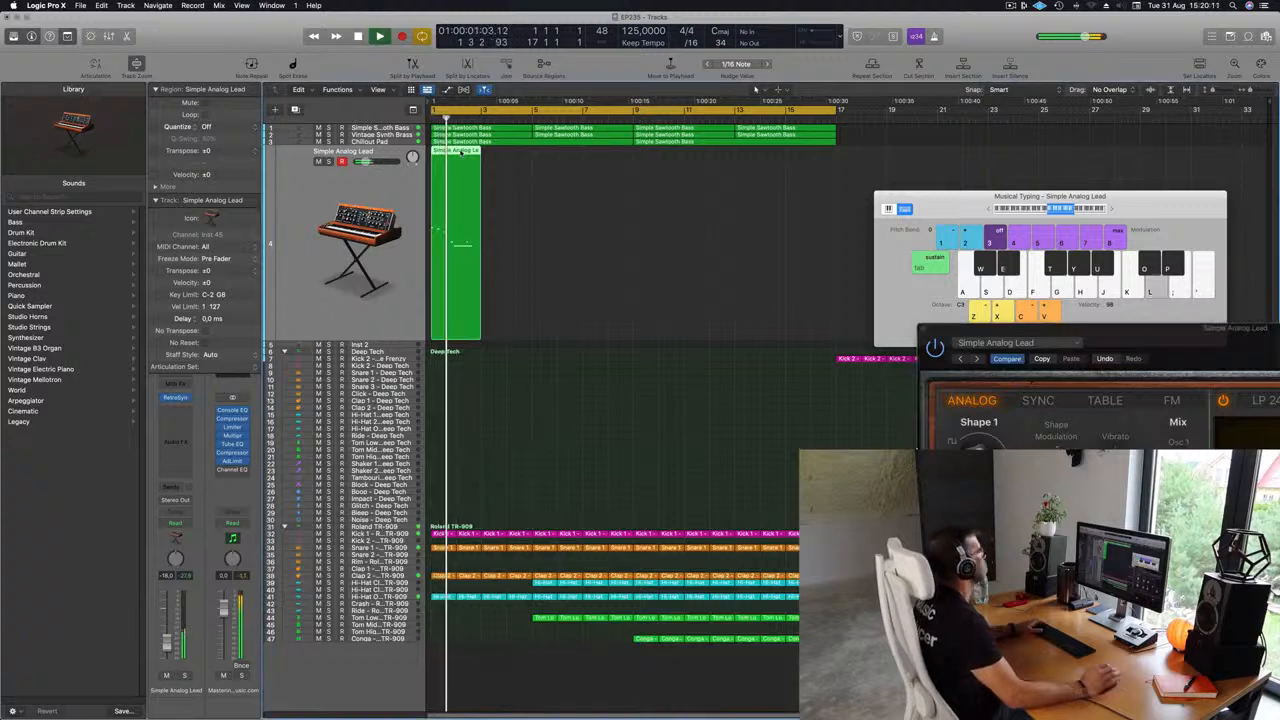
key("e")
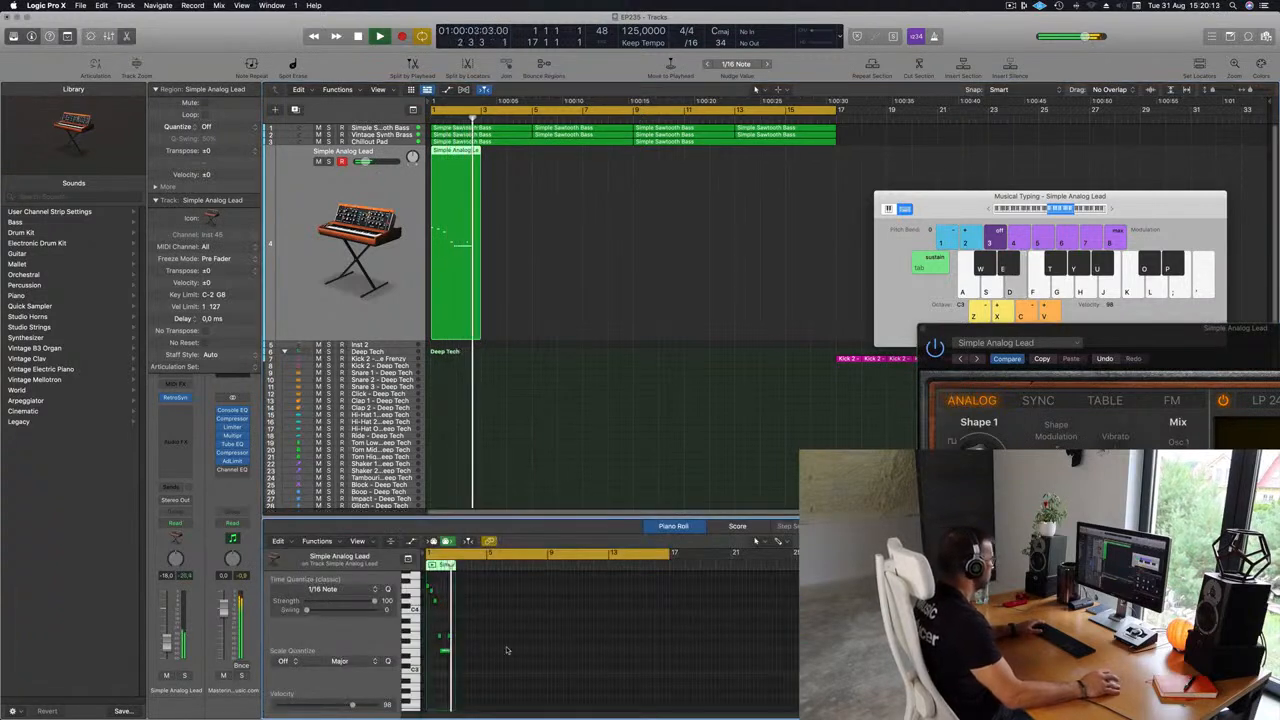
scroll(458, 640, "up", 10)
left_click_drag(494, 626, 520, 646)
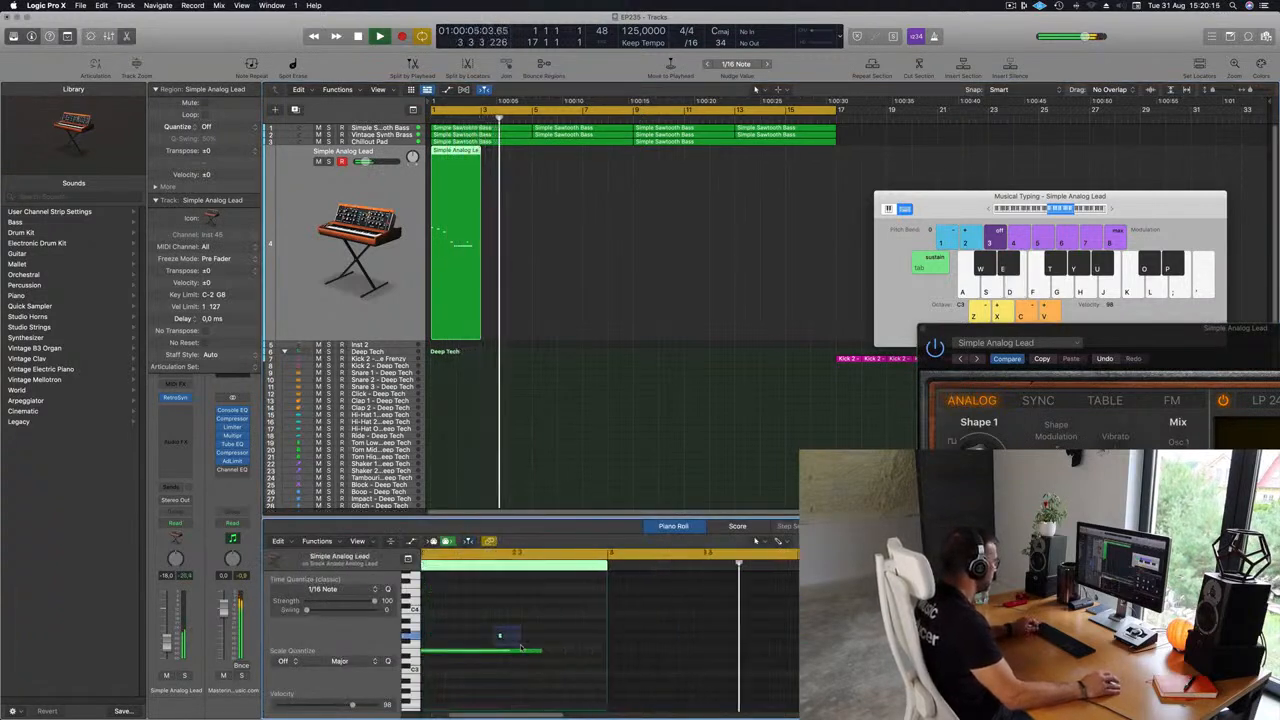
scroll(518, 631, "down", 10)
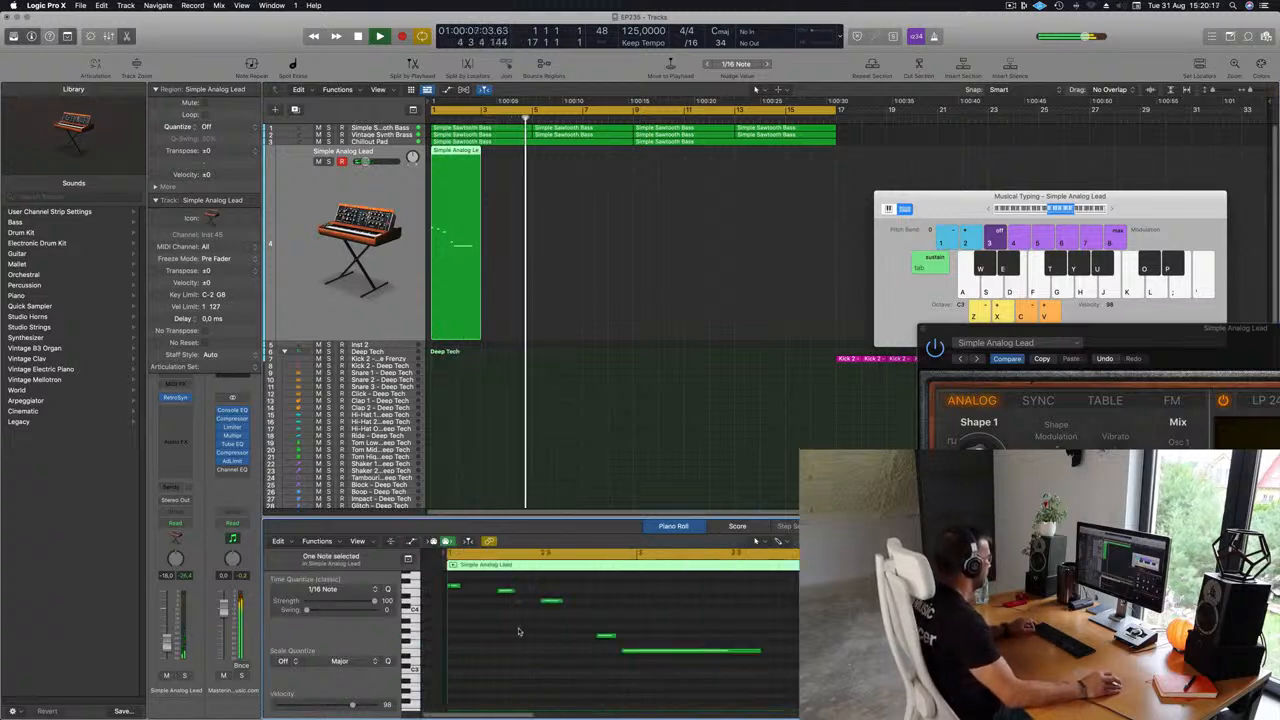
key("Return")
key("space")
key("super+a")
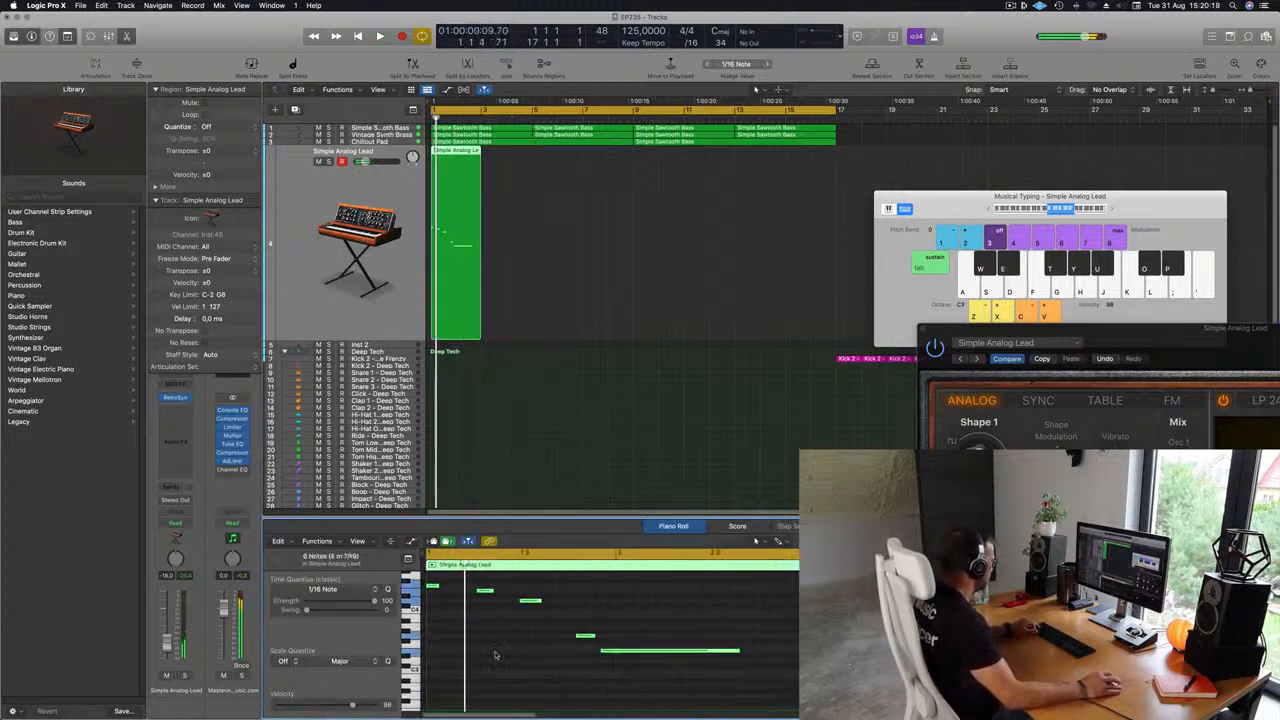
key("space")
Nudge one lead note earlier in time in the Piano Roll, playing the melody back to check it.
scroll(505, 654, "down", 3)
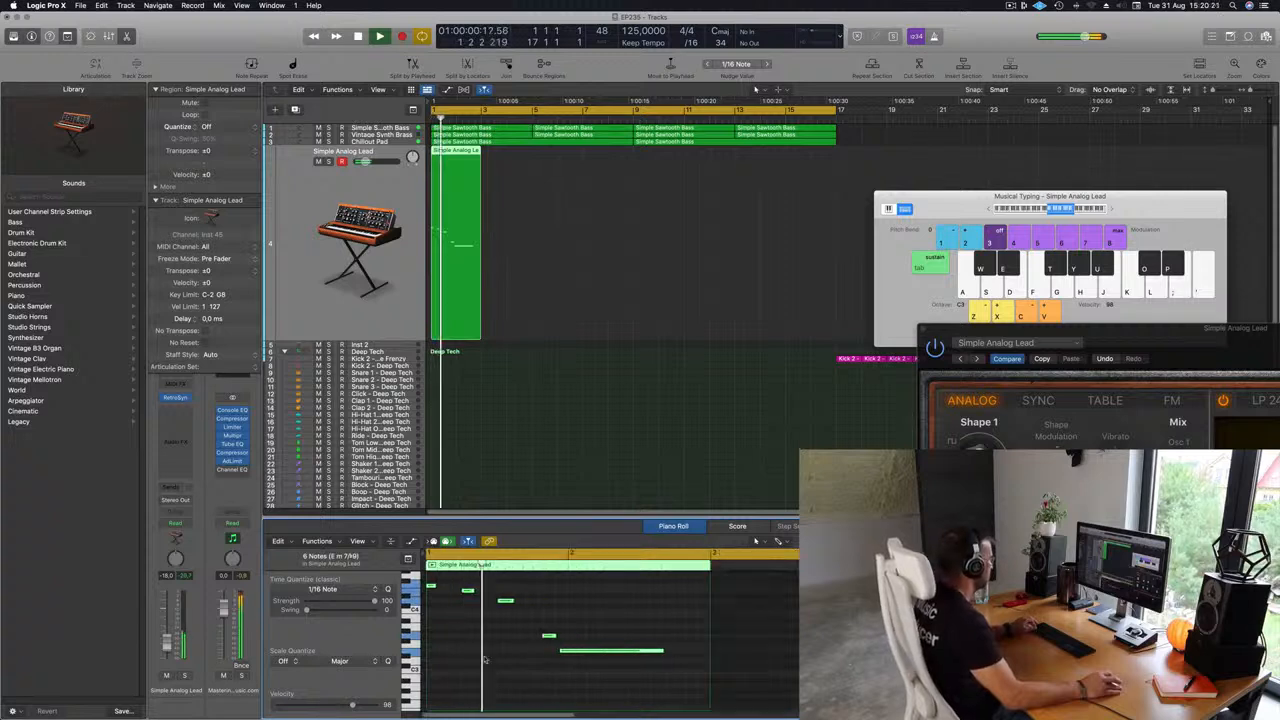
key("space")
left_click(549, 636)
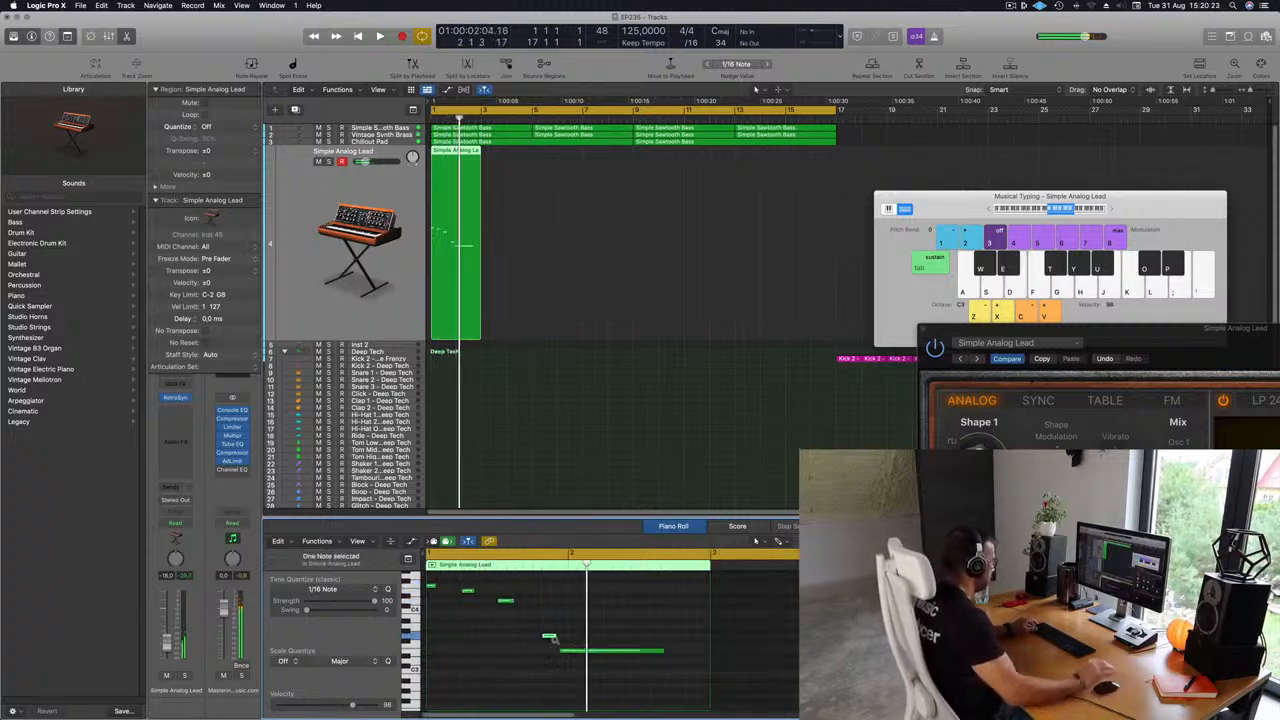
key("Return")
key("space")
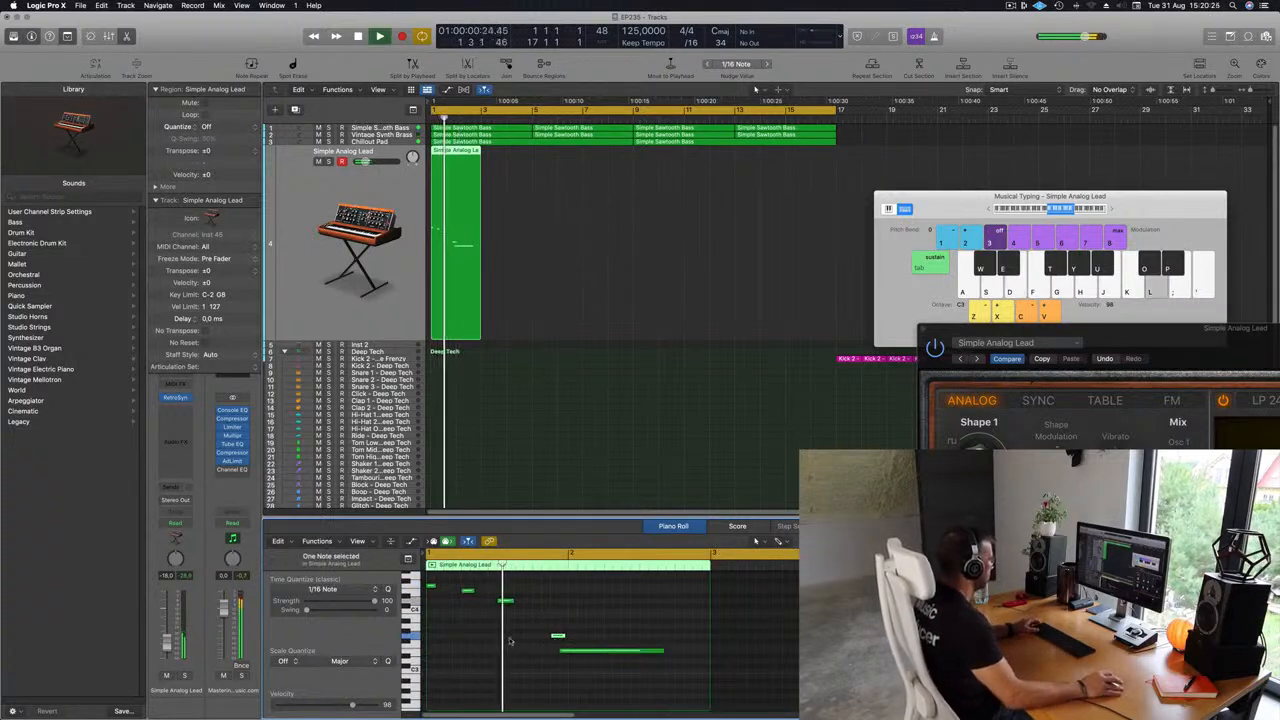
key("space")
key("space")
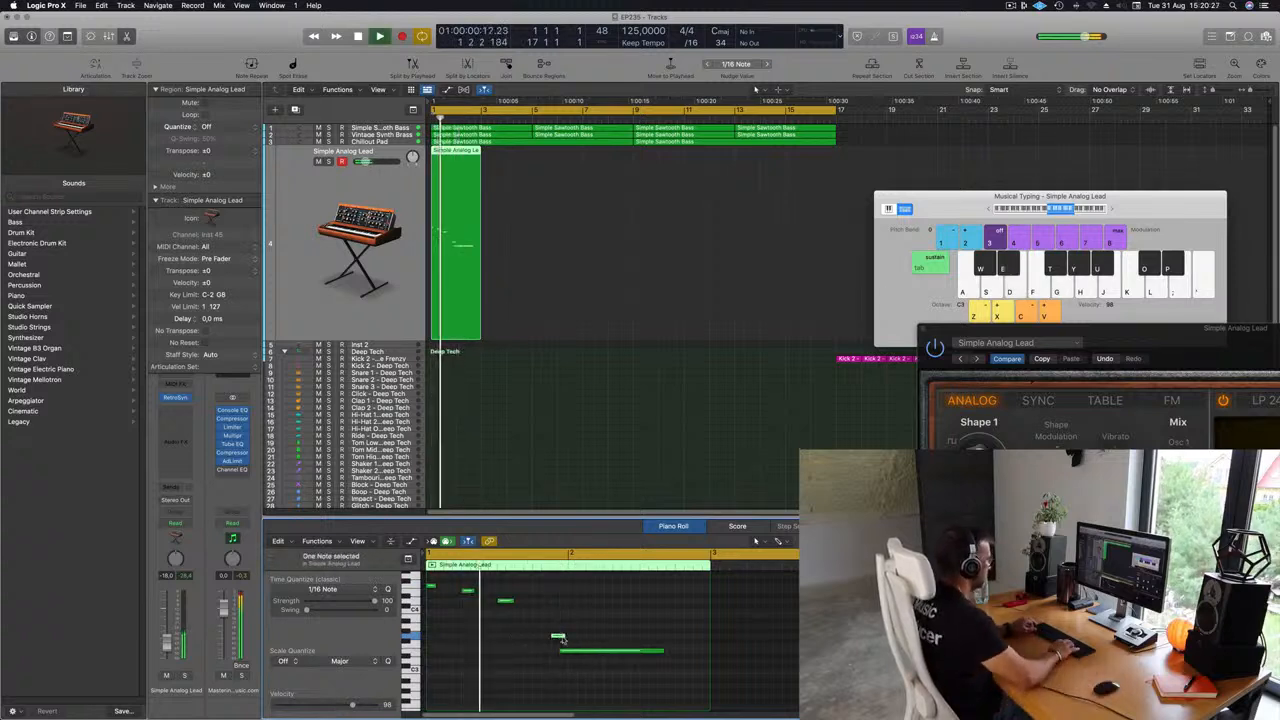
key("alt+Left")
key("alt+Left")
key("space")
key("space")
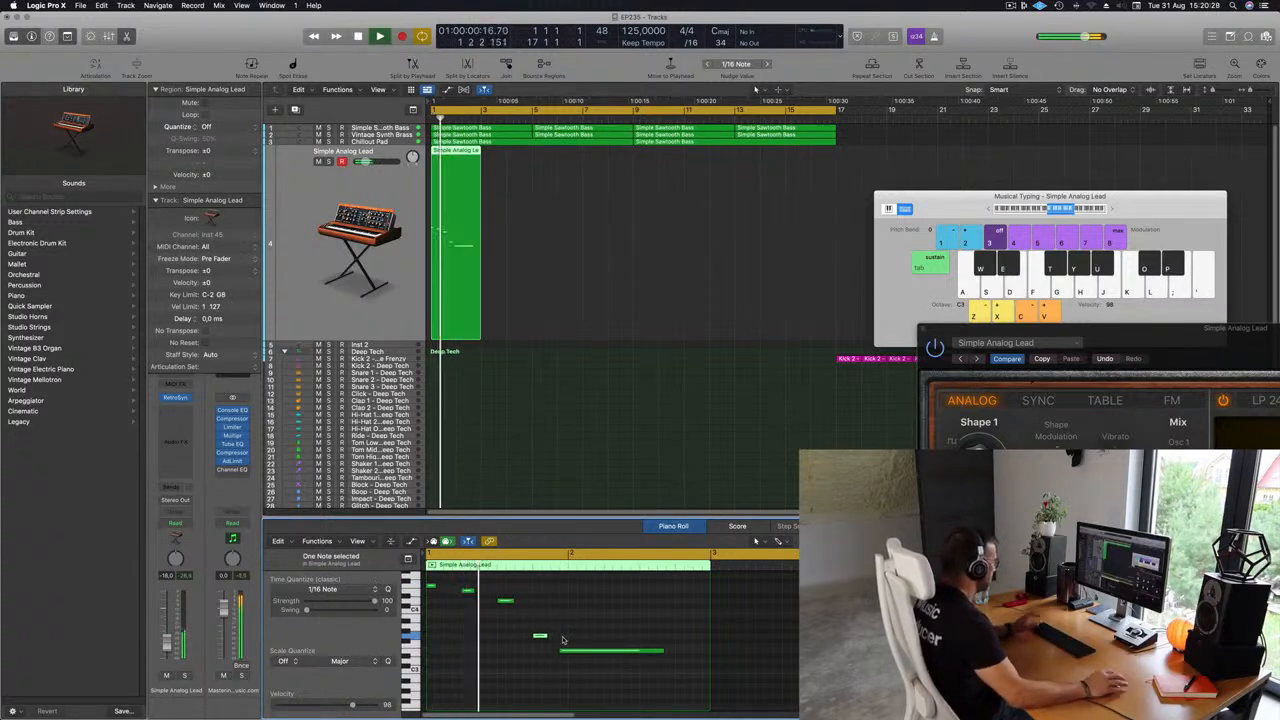
key("alt+Left")
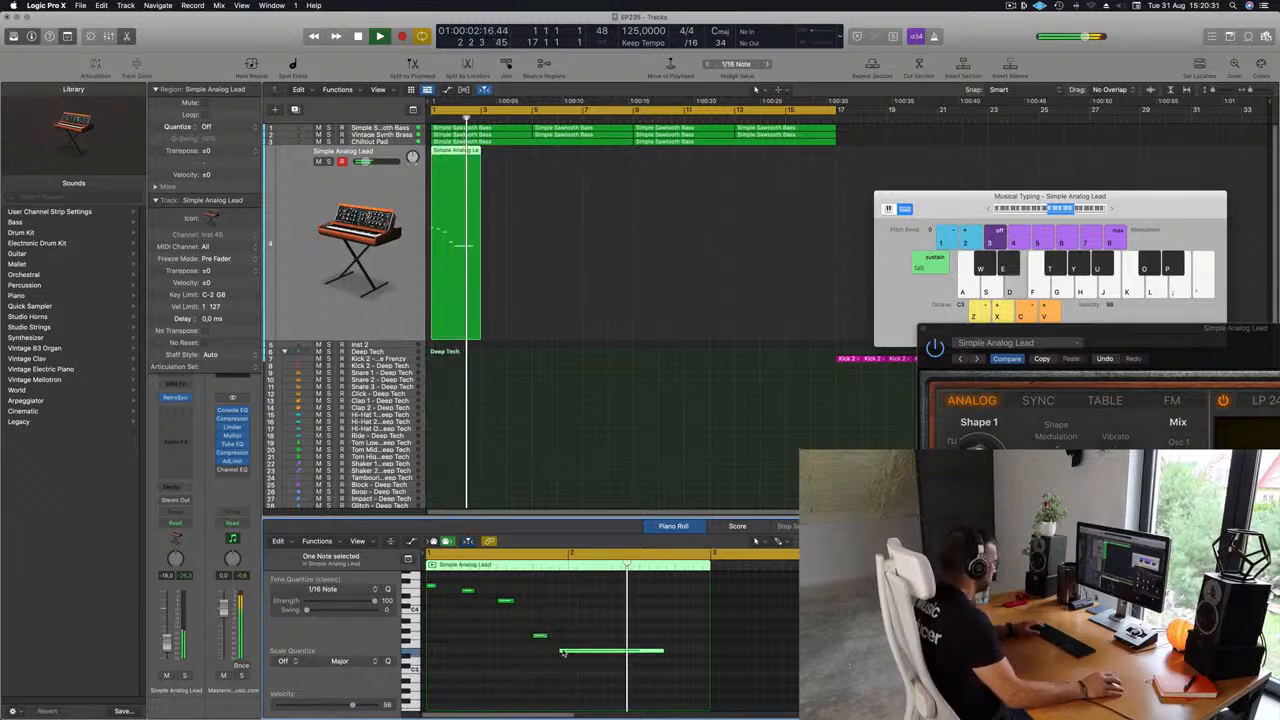
key("space")
key("space")
key("super+Left")
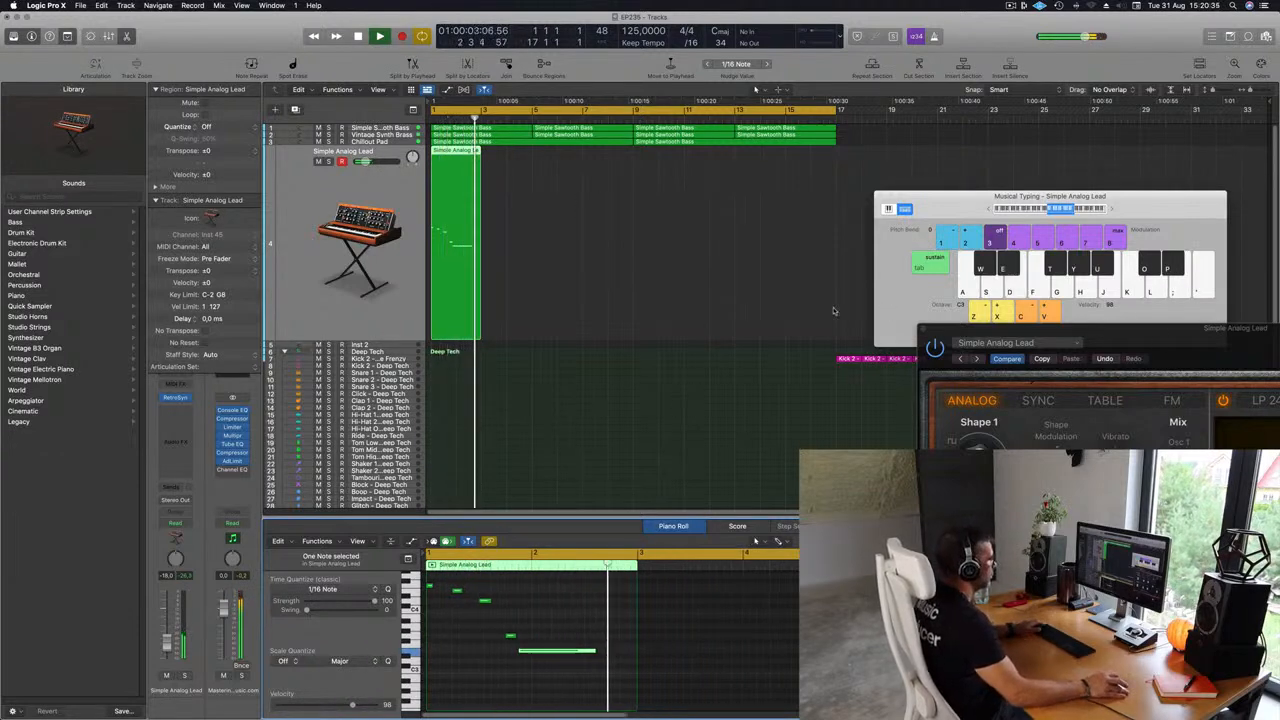
Bring the Retro Synth window into view and play the lead melody while listening.
left_click_drag(1157, 338, 740, 206)
key("space")
key("space")
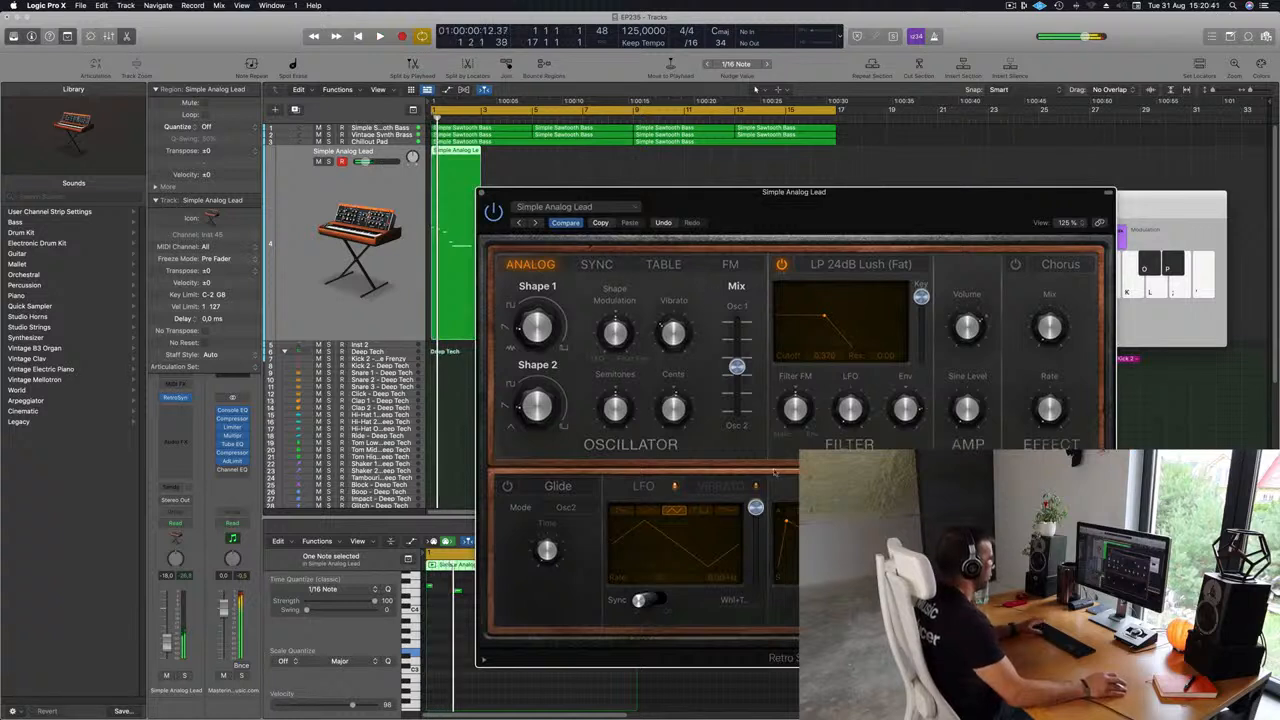
key("space")
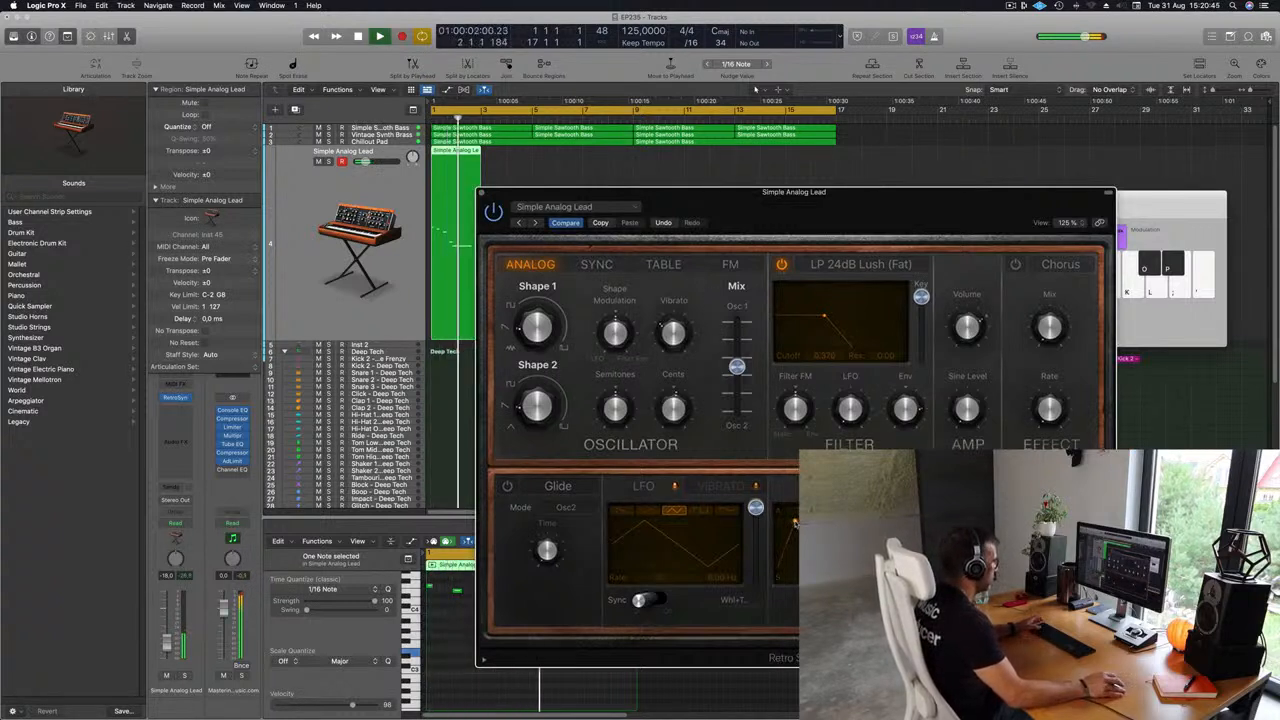
key("space")
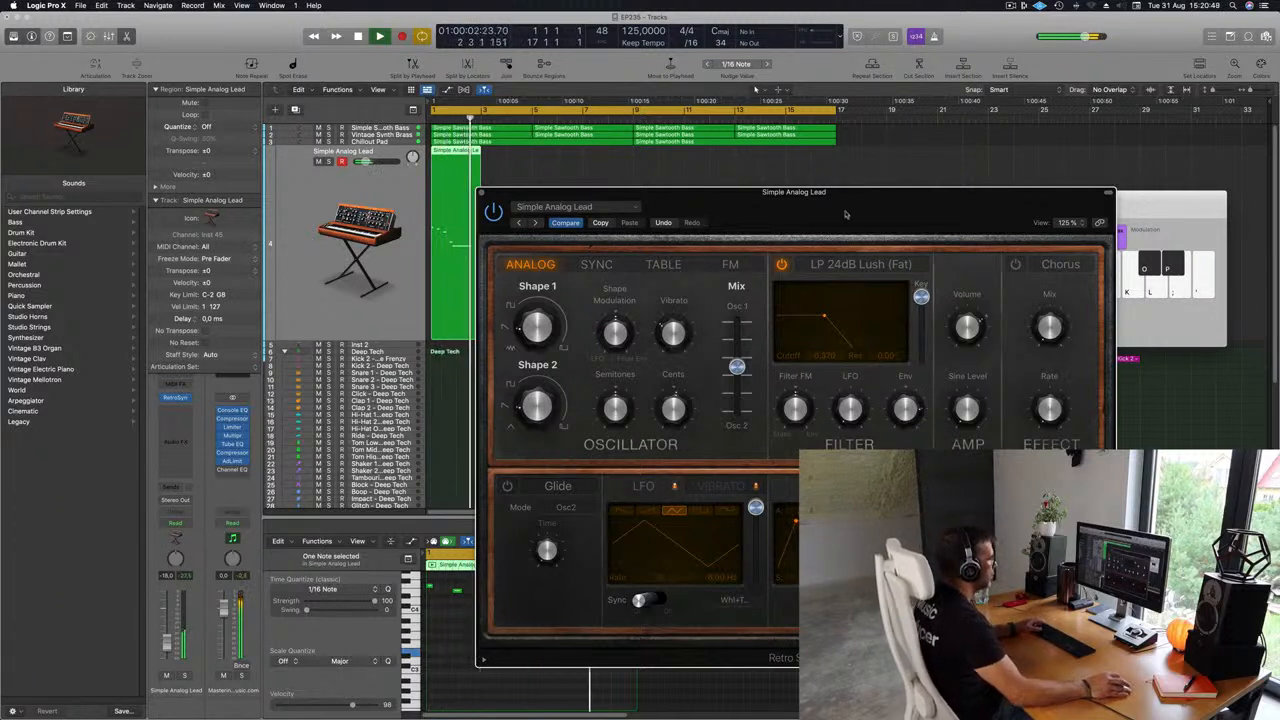
key("space")
Turn on LFO Sync in the Retro Synth lead patch.
left_click_drag(845, 214, 896, 225)
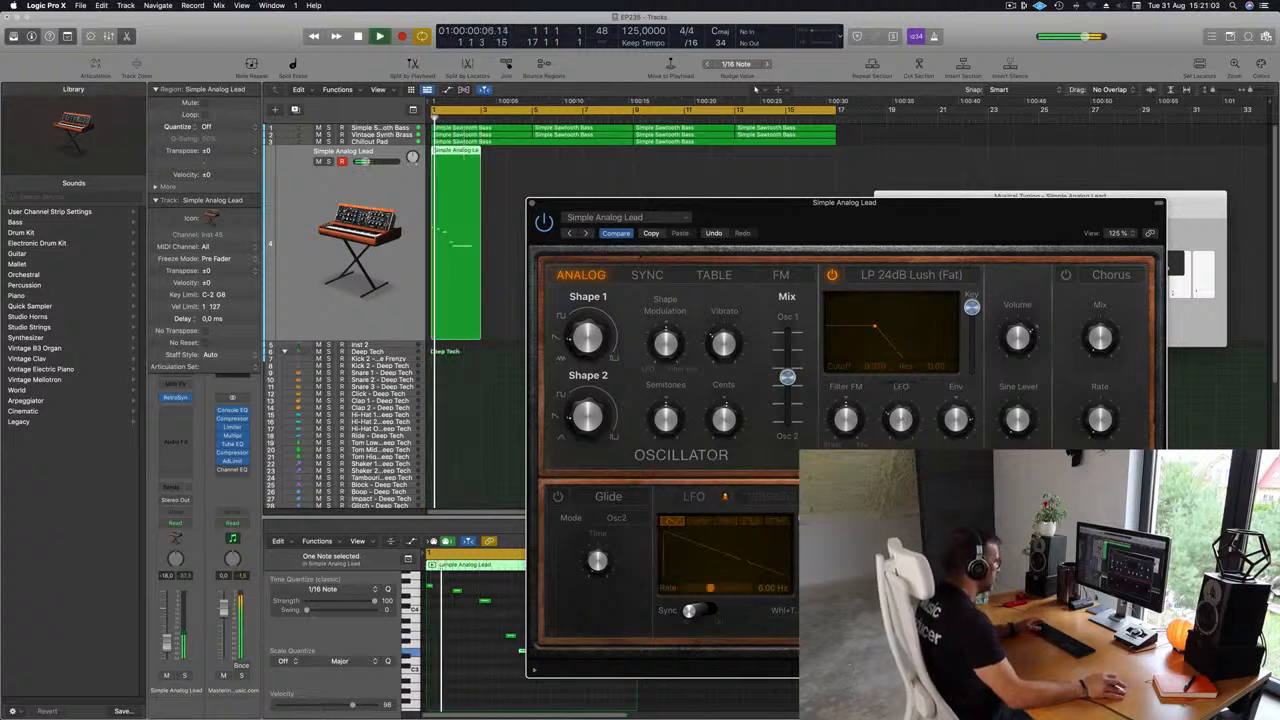
left_click(695, 611)
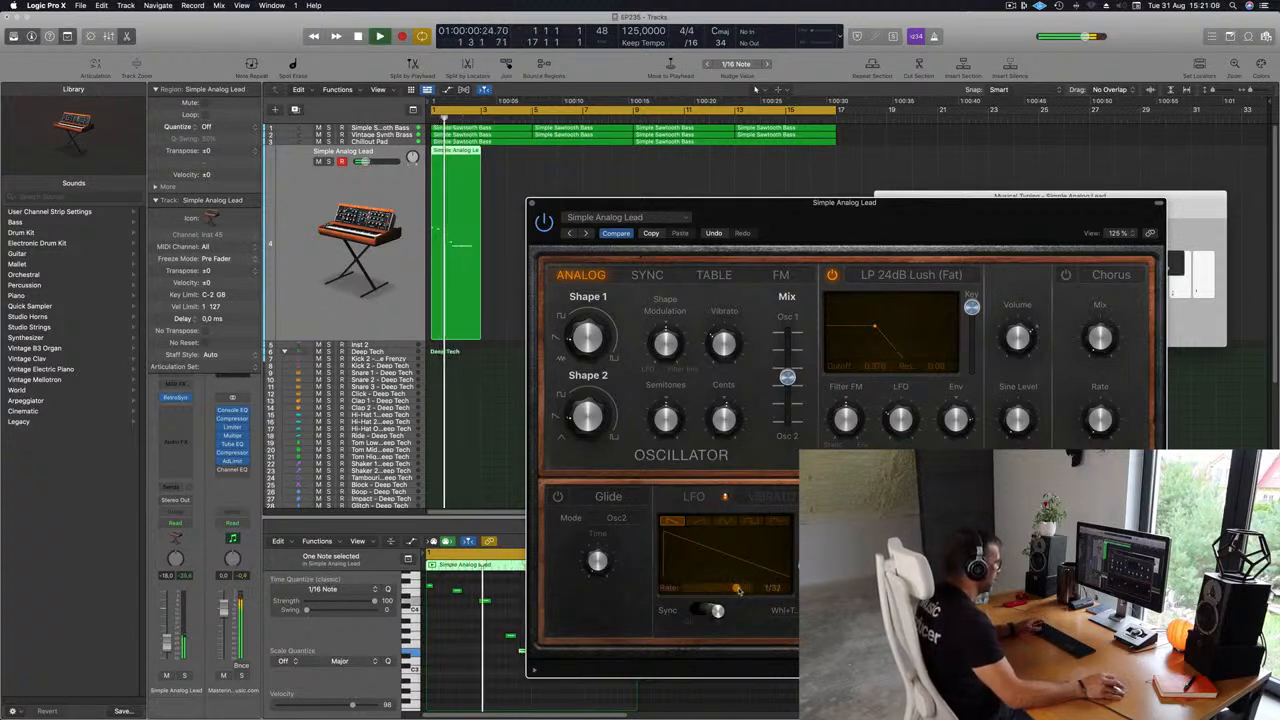
left_click_drag(885, 224, 874, 186)
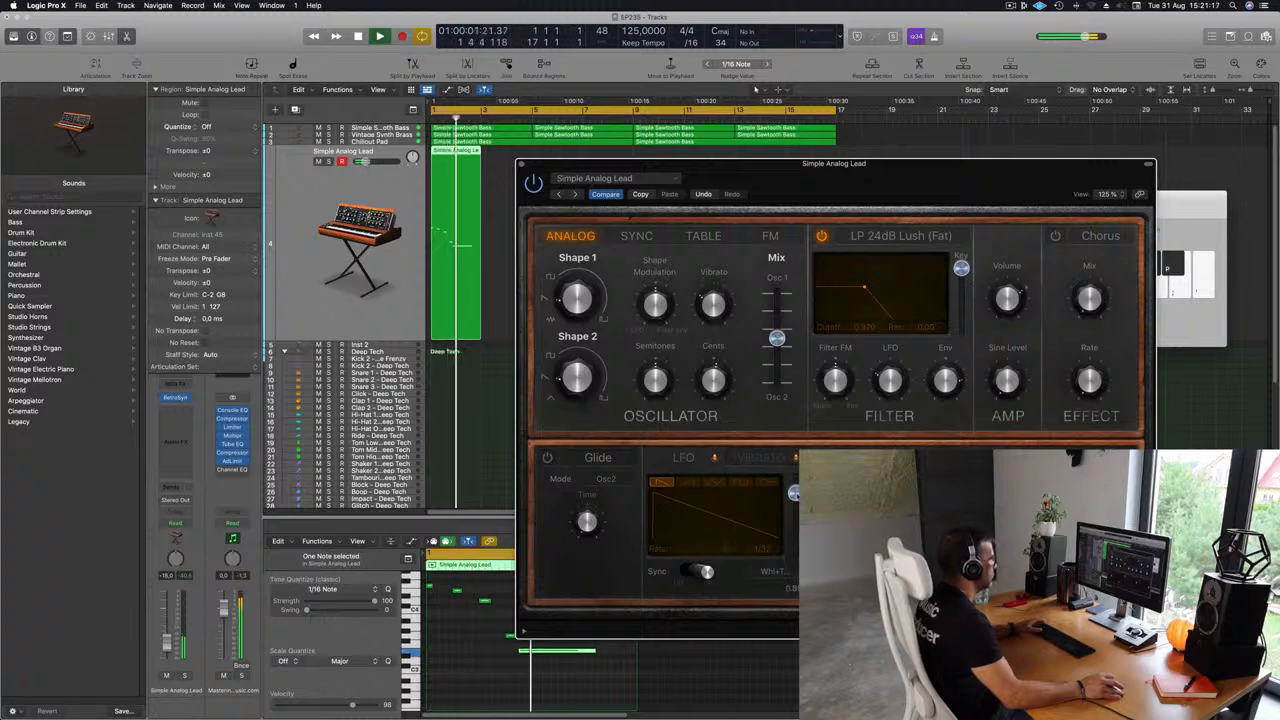
key("Return")
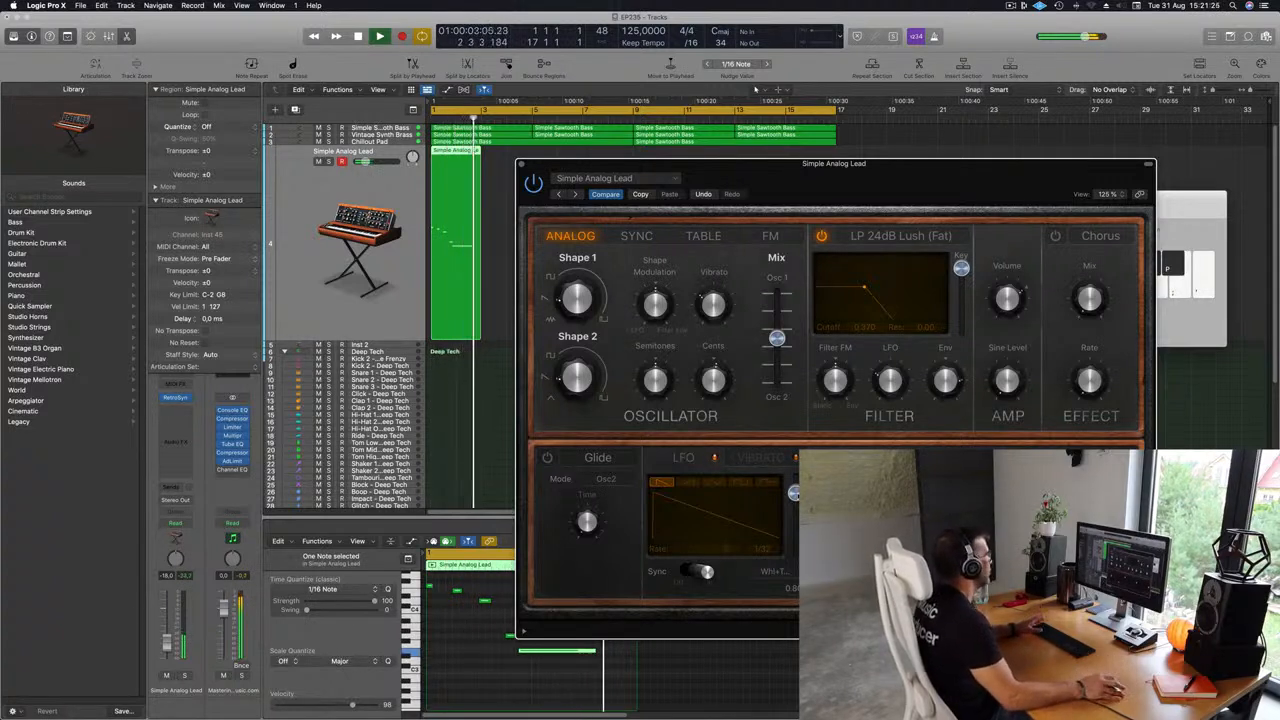
Select the lead region and repeat it six times along the lead track.
left_click(472, 152)
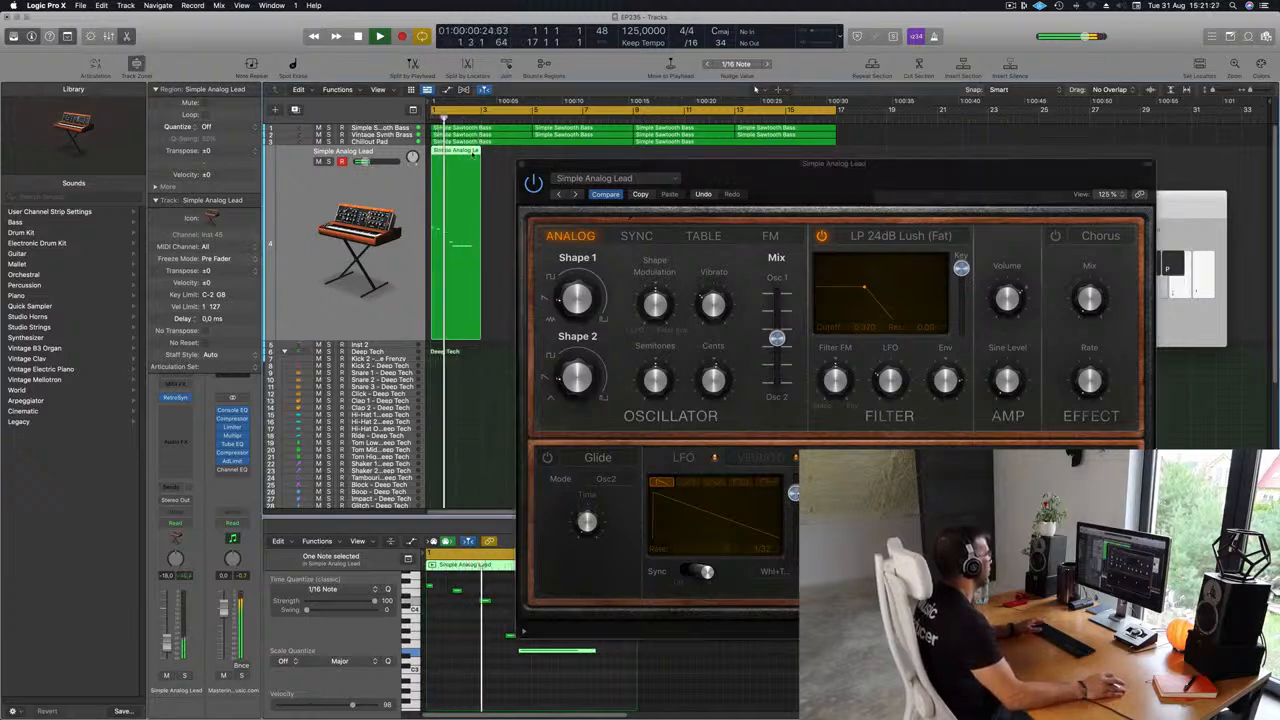
key("Return")
key("super+r")
key("super+r")
key("super+r")
key("super+r")
key("super+r")
key("super+r")
key("super+r")
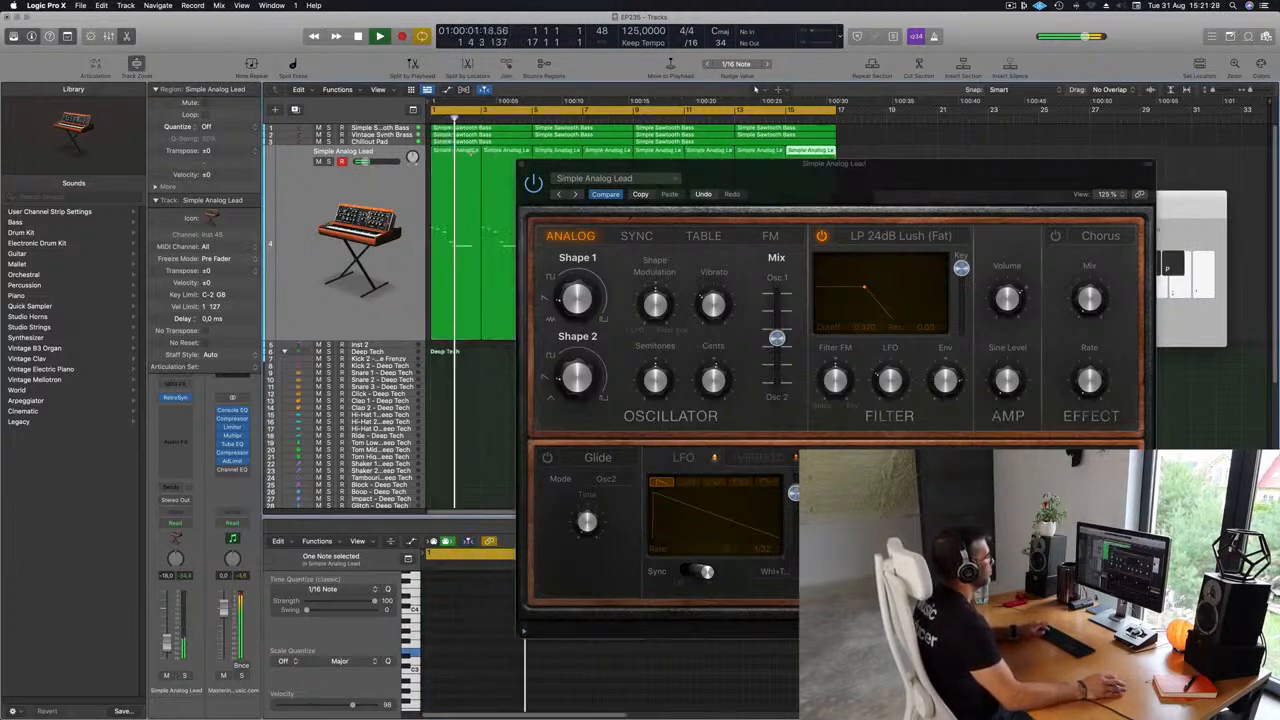
left_click_drag(886, 177, 751, 237)
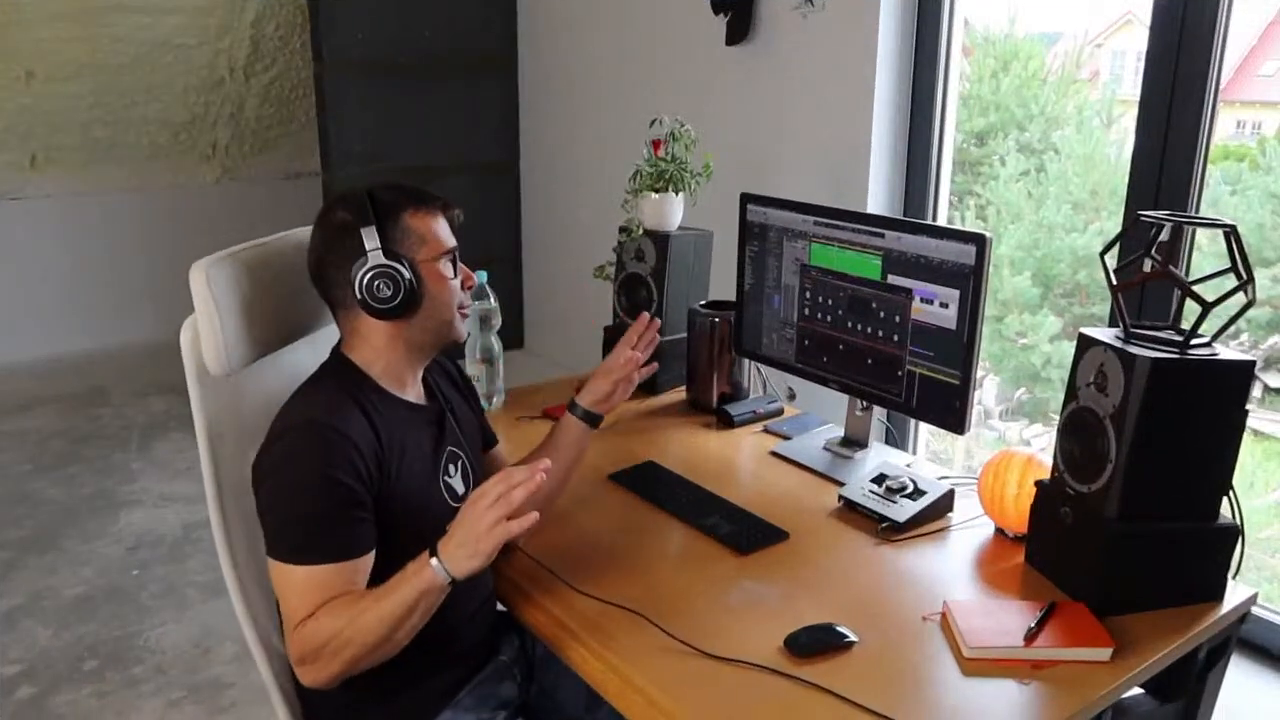